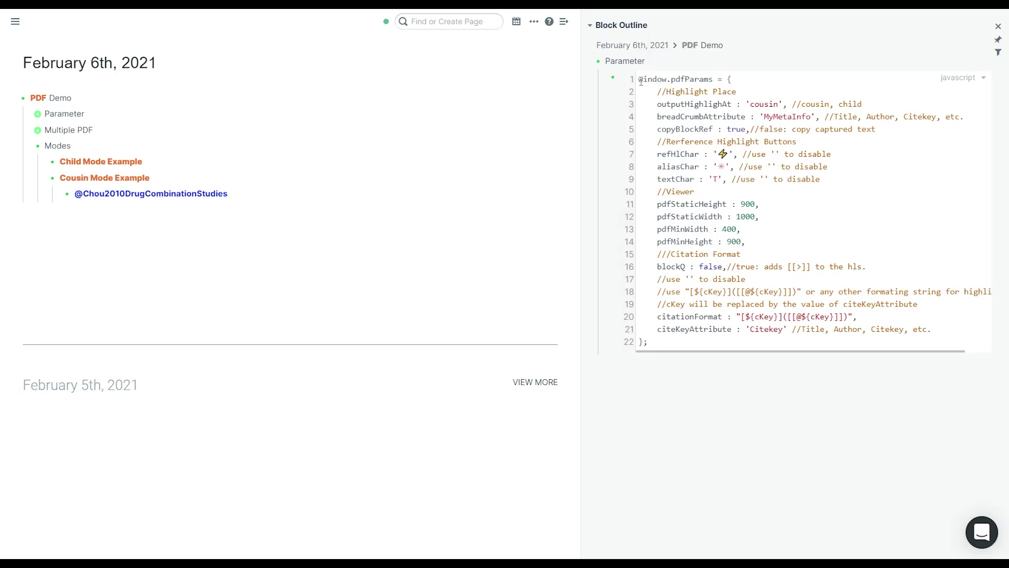
Review the window.pdfParams code block, focusing on the Viewer size settings
left_click_drag(640, 80, 648, 344)
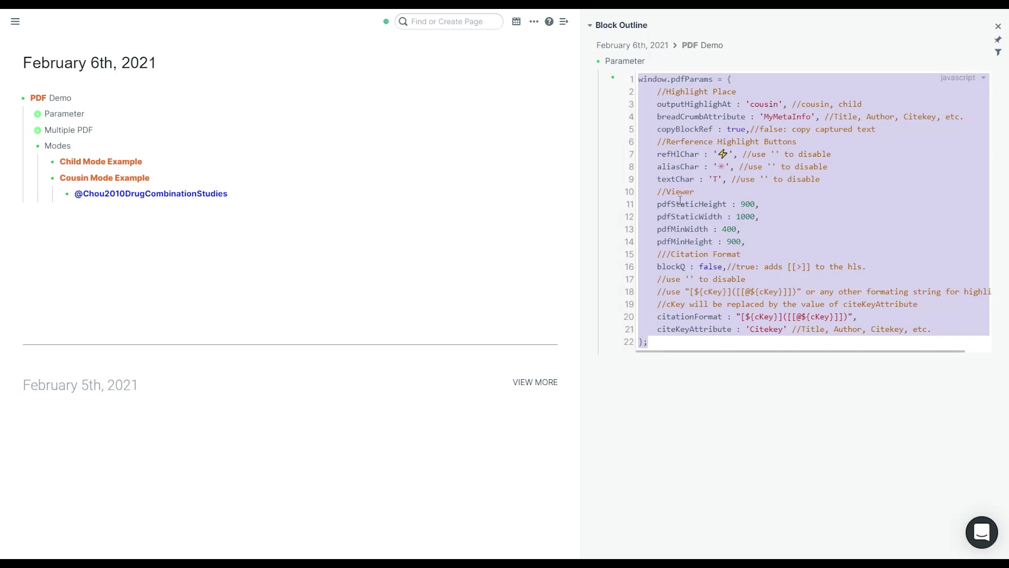
left_click(746, 246)
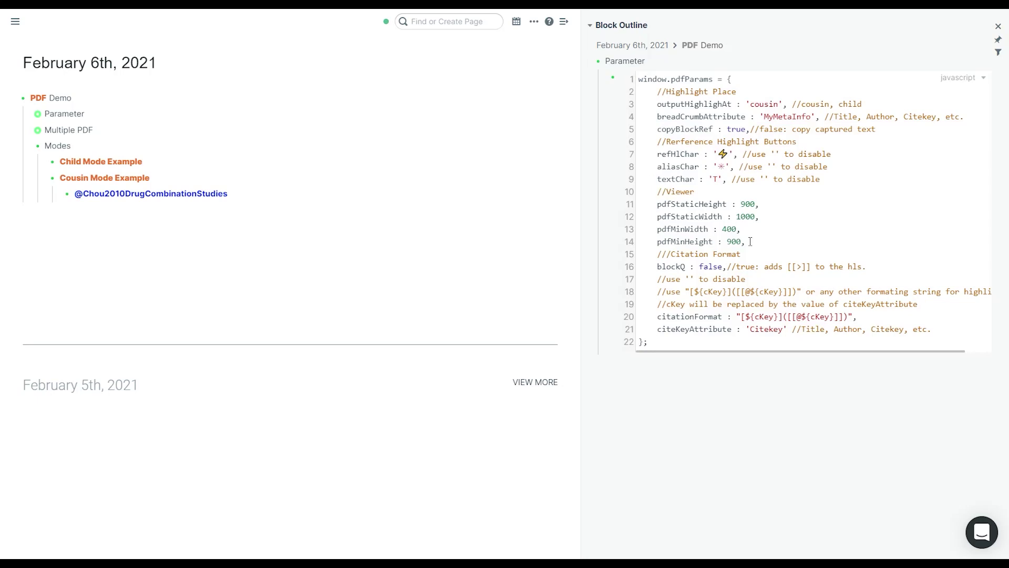
left_click_drag(747, 242, 658, 191)
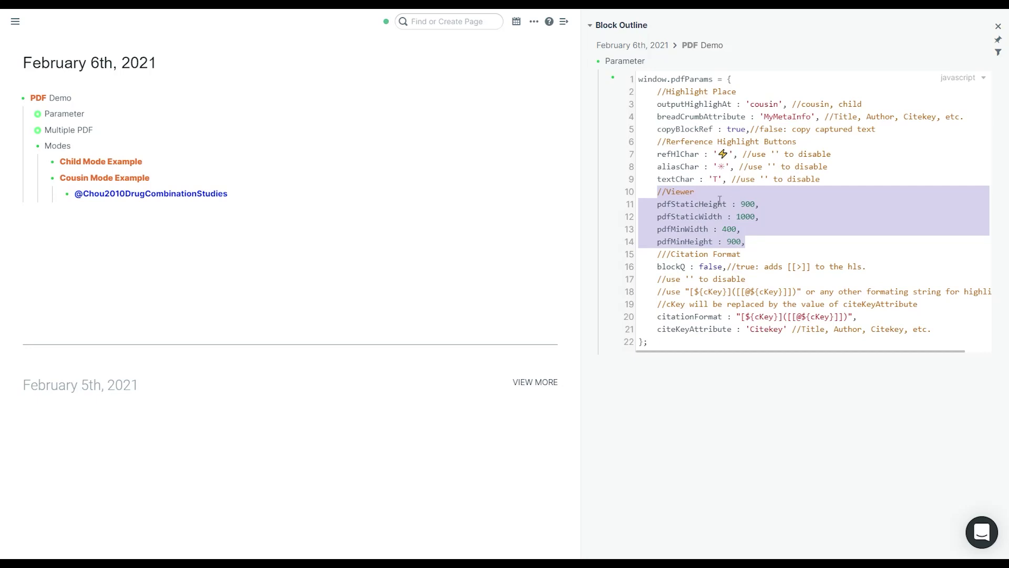
left_click(735, 213)
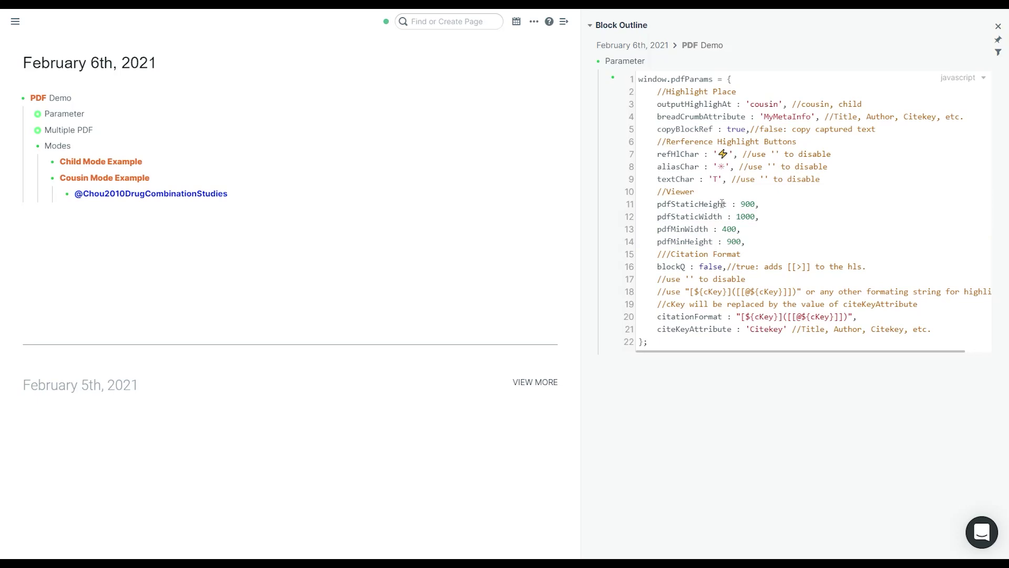
Hide the sidebar and open the Test/PDF page from the PDF Demo block to view its embedded PDF
left_click(566, 23)
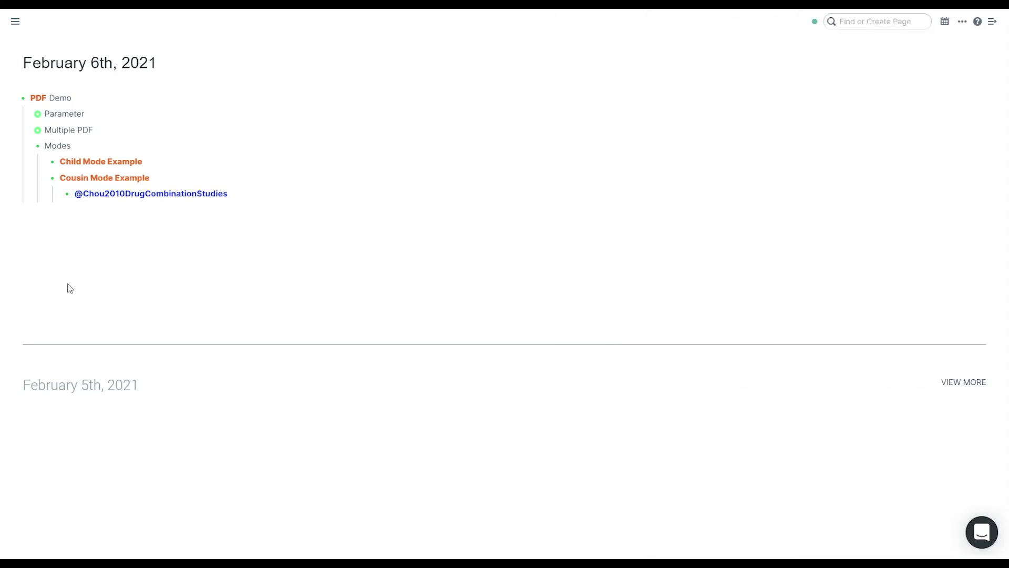
left_click(30, 114)
left_click(29, 115)
left_click(38, 98)
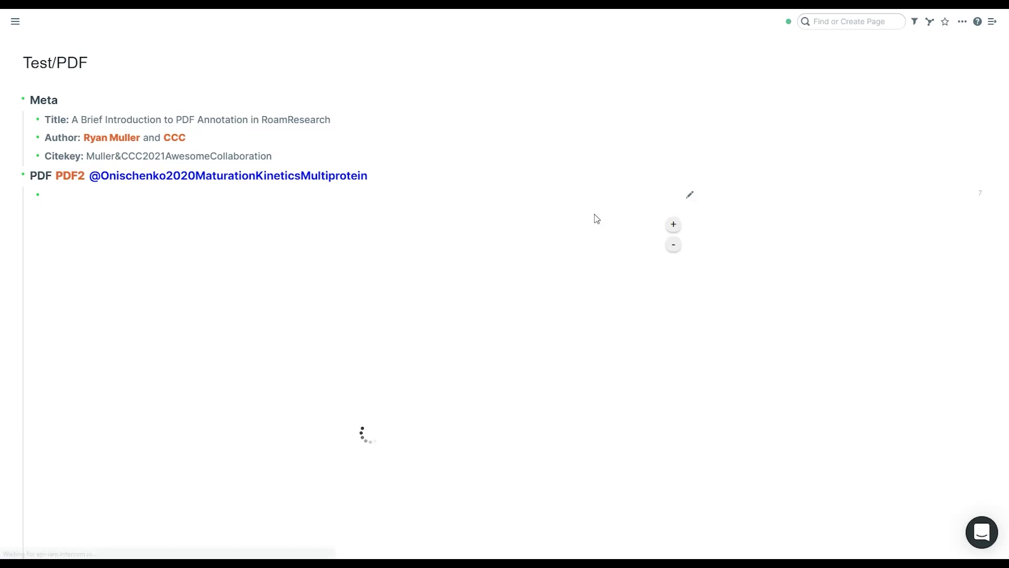
scroll(816, 220, "down", 3)
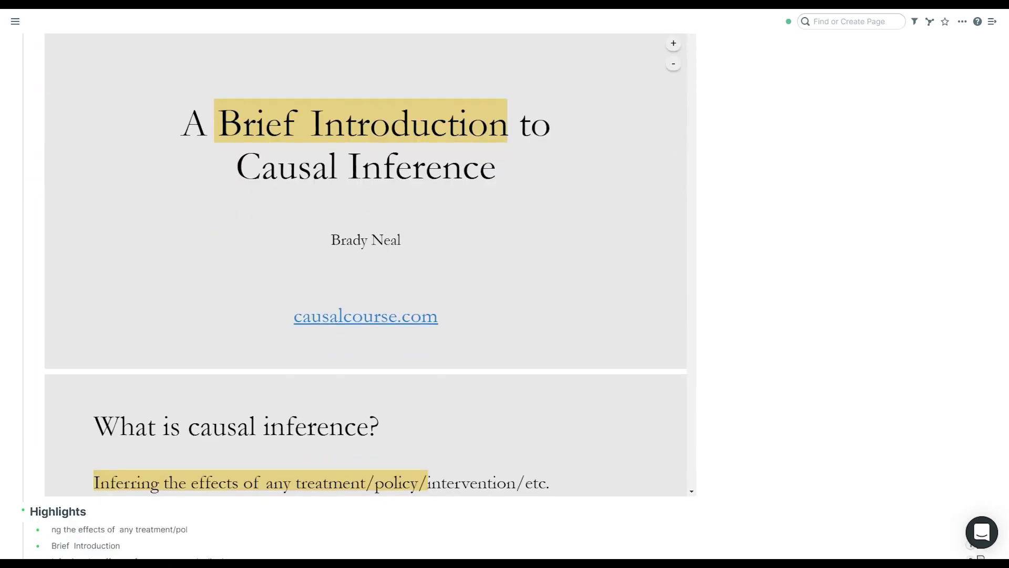
scroll(822, 294, "up", 2)
scroll(822, 294, "down", 2)
Show the sidebar again and examine pdfStaticHeight and pdfStaticWidth, narrowing the main pane to test the PDF viewer's size
left_click(992, 21)
left_click(586, 61)
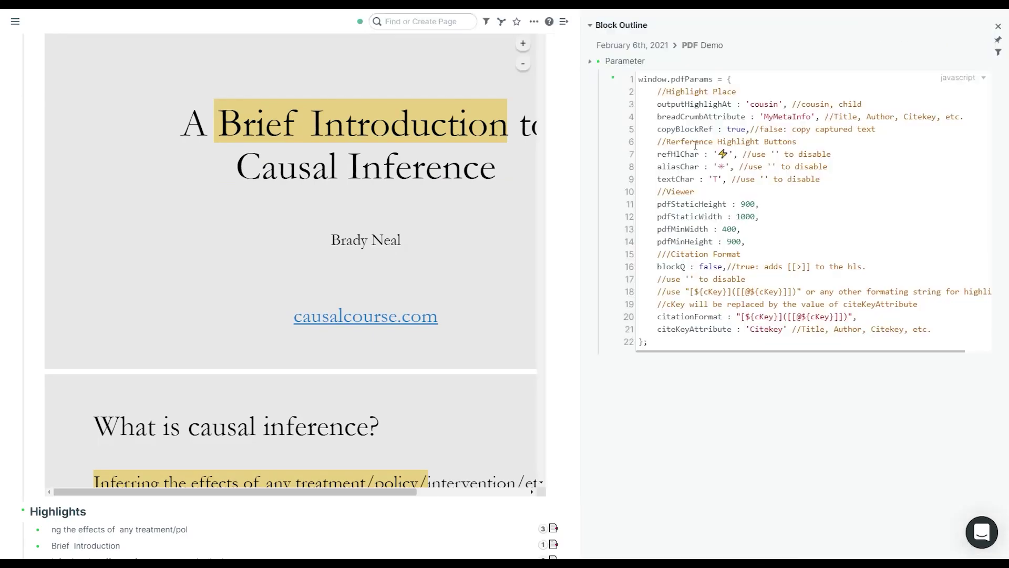
double_click(688, 204)
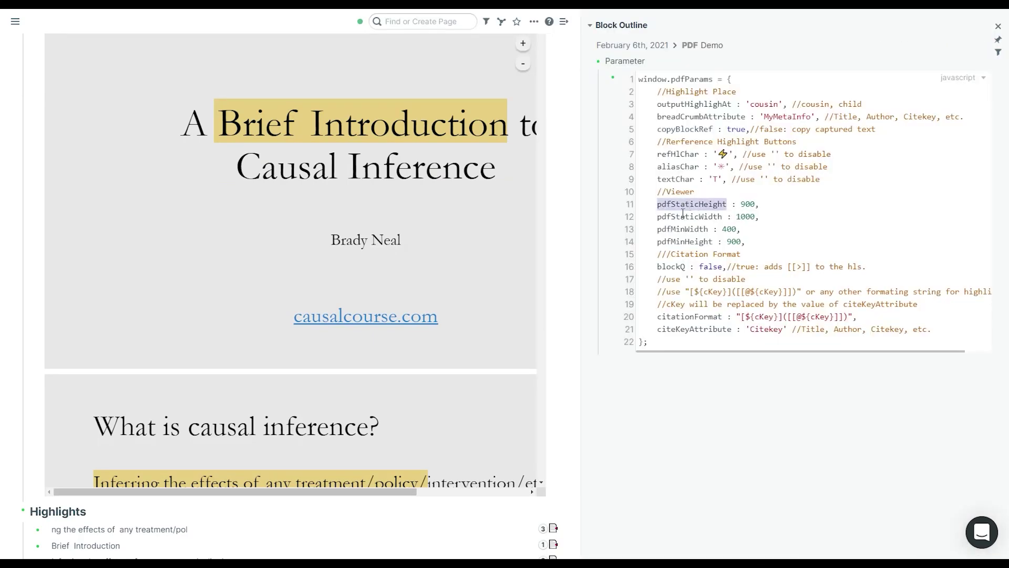
left_click(685, 216)
double_click(685, 217)
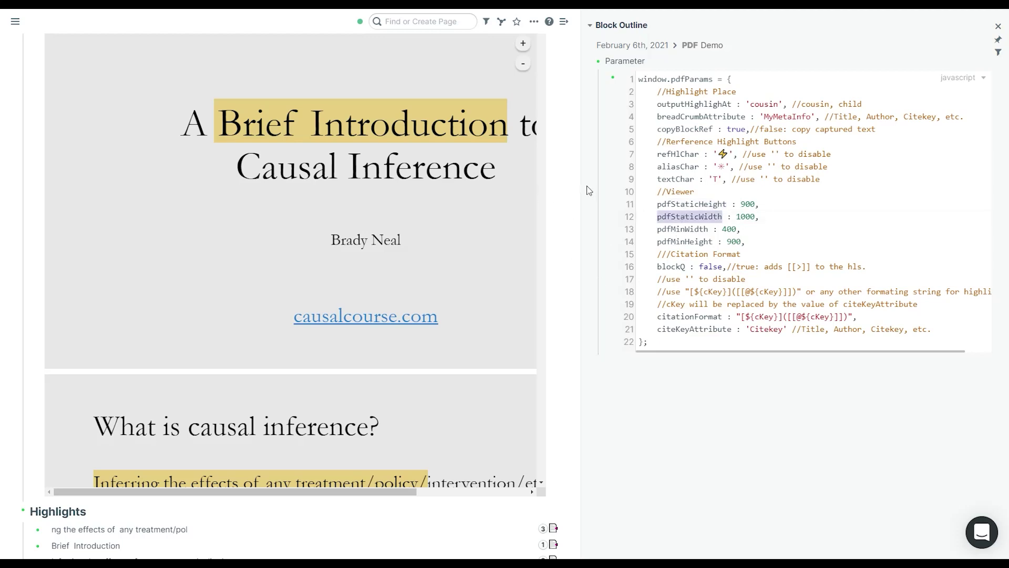
left_click_drag(580, 180, 400, 164)
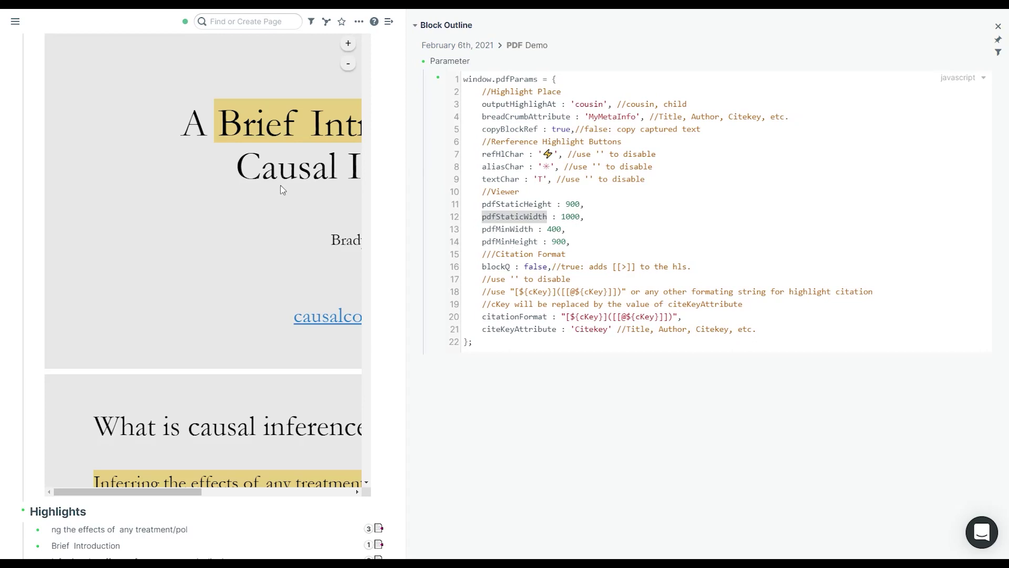
Examine the pdfMinWidth and pdfMinHeight settings in the parameter block
double_click(506, 243)
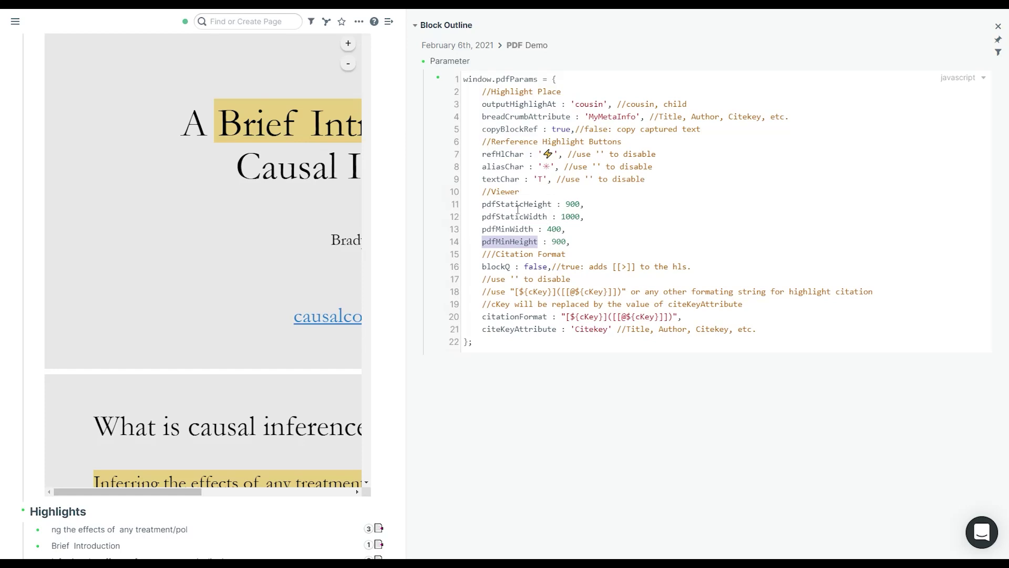
left_click_drag(575, 241, 482, 229)
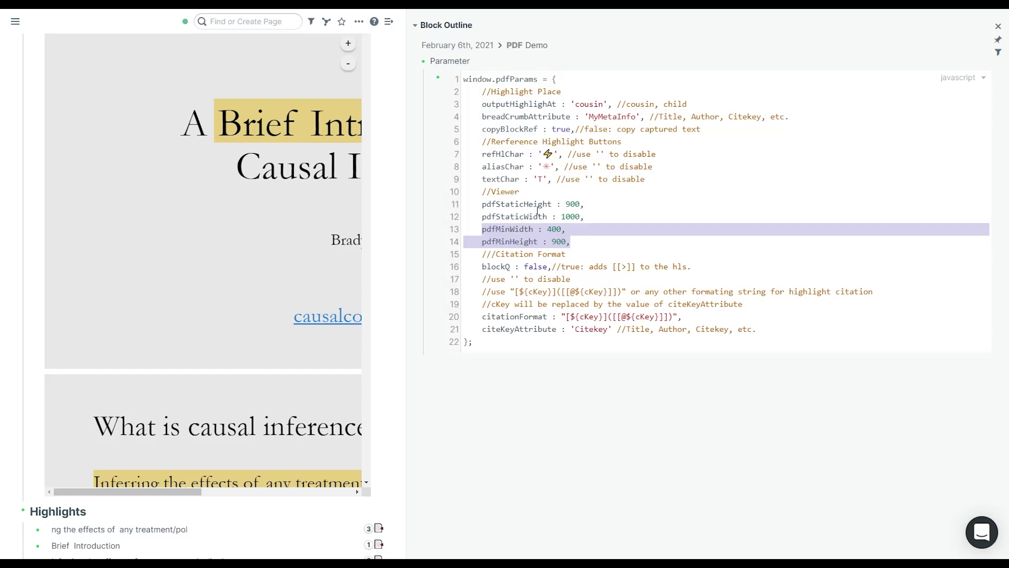
left_click_drag(573, 242, 484, 230)
Open the Maturation Kinetics paper's linked page in the sidebar and resize the panes to check how its PDF viewer adapts
scroll(395, 169, "up", 4)
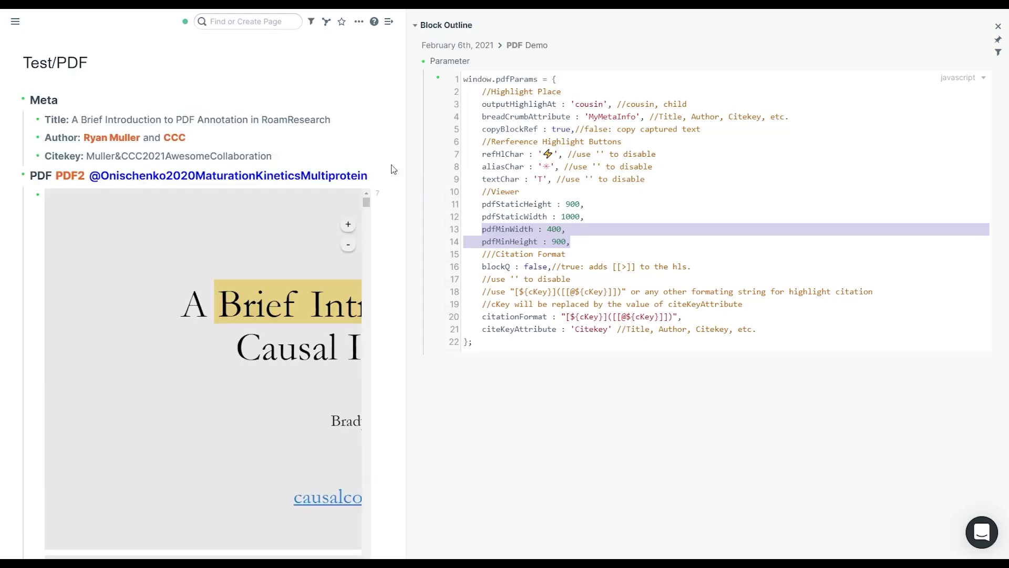
left_click(171, 176, "shift")
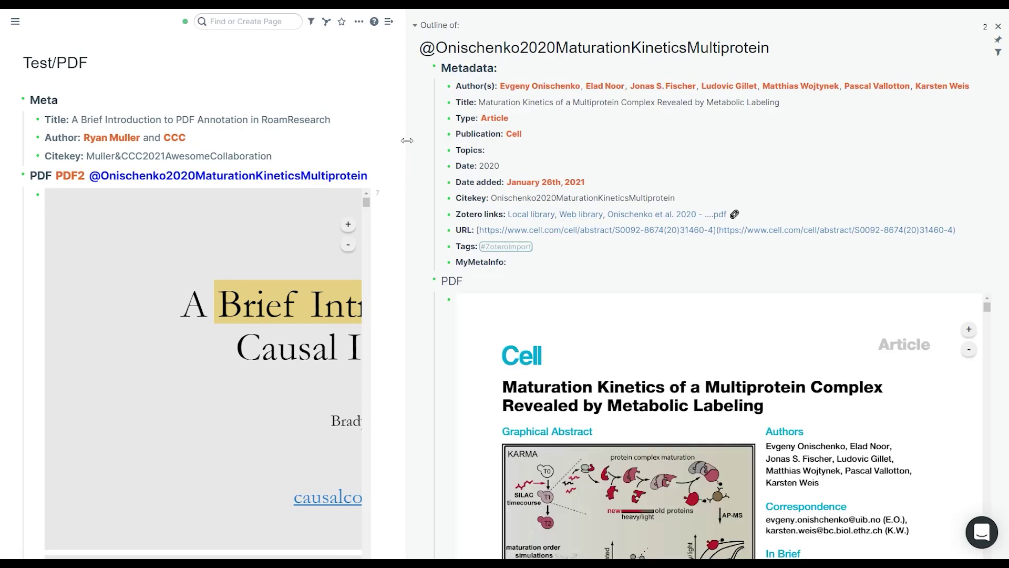
left_click_drag(407, 141, 444, 155)
scroll(443, 174, "down", 4)
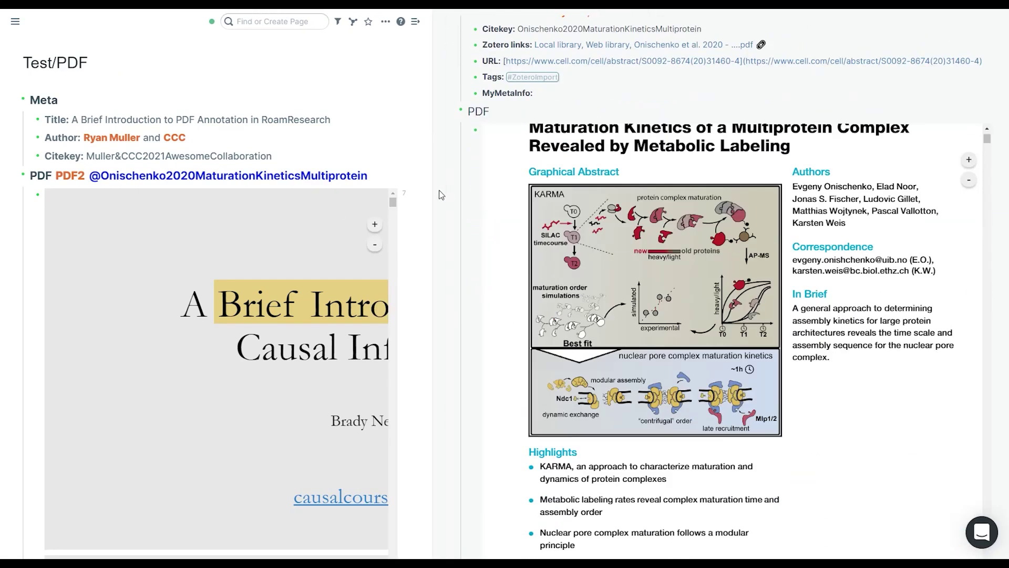
left_click_drag(431, 190, 471, 197)
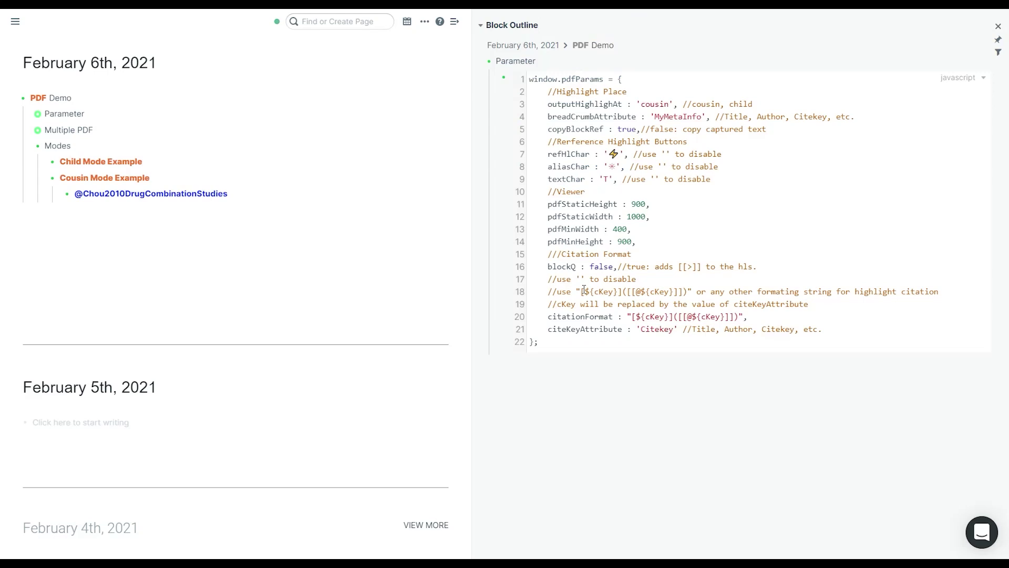
Examine the outputHighlighAt parameter and its cousin and child options
double_click(593, 105)
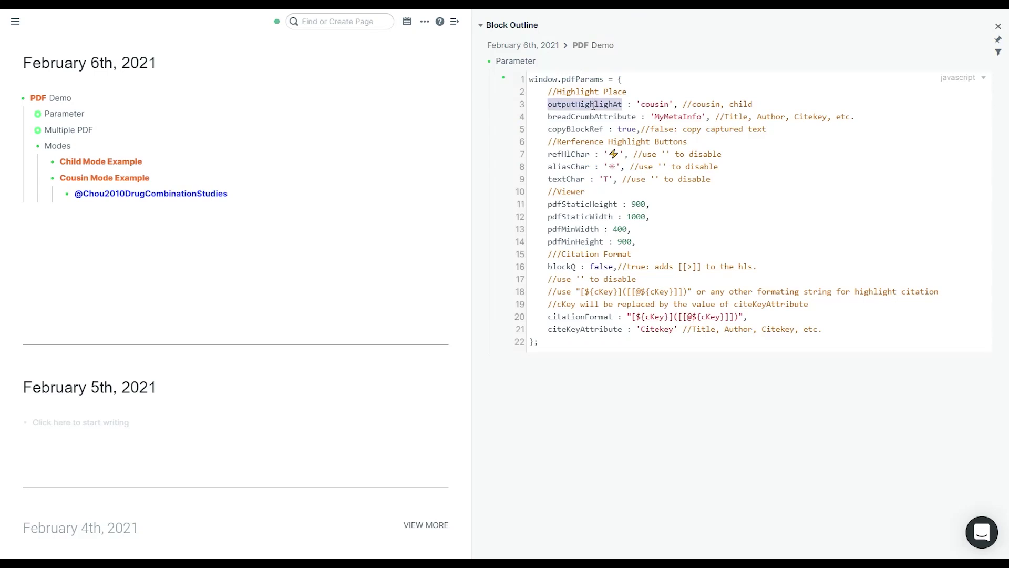
double_click(654, 103)
double_click(741, 104)
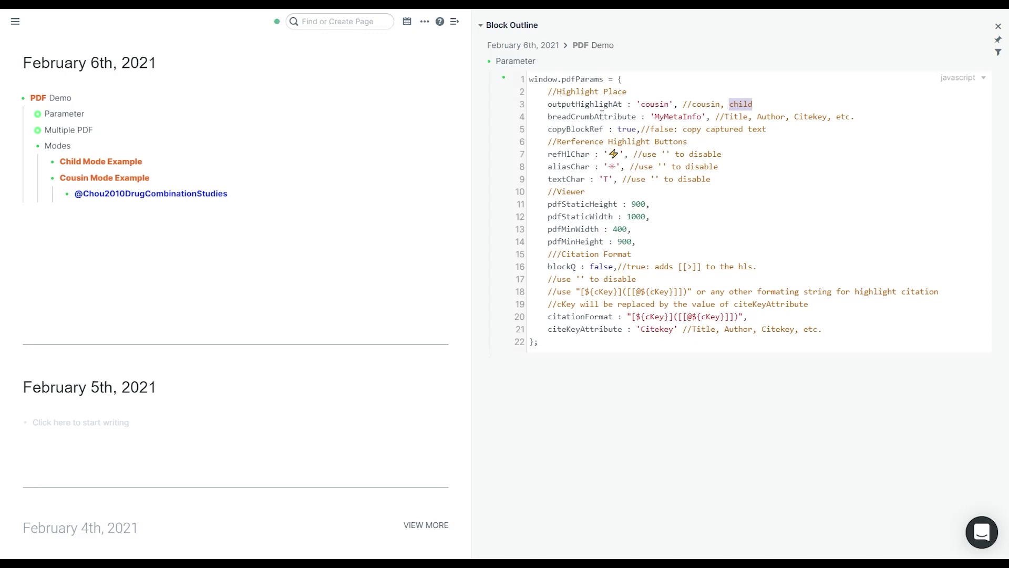
On the Child Mode Example page, highlight "study the problem of learning the best Bayesian network" and the first paragraph area of the adjacent column
left_click(56, 162)
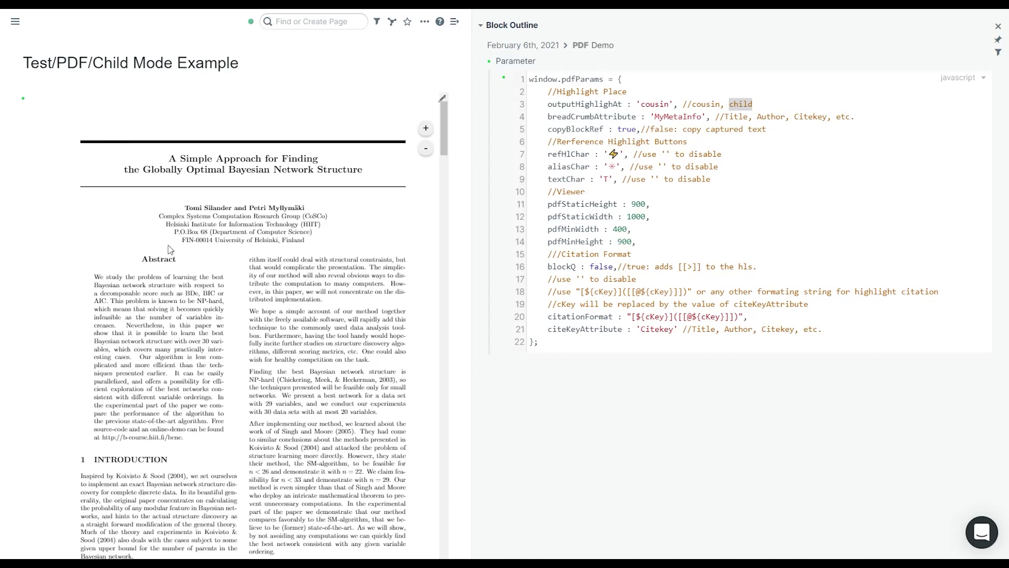
left_click_drag(108, 277, 147, 286)
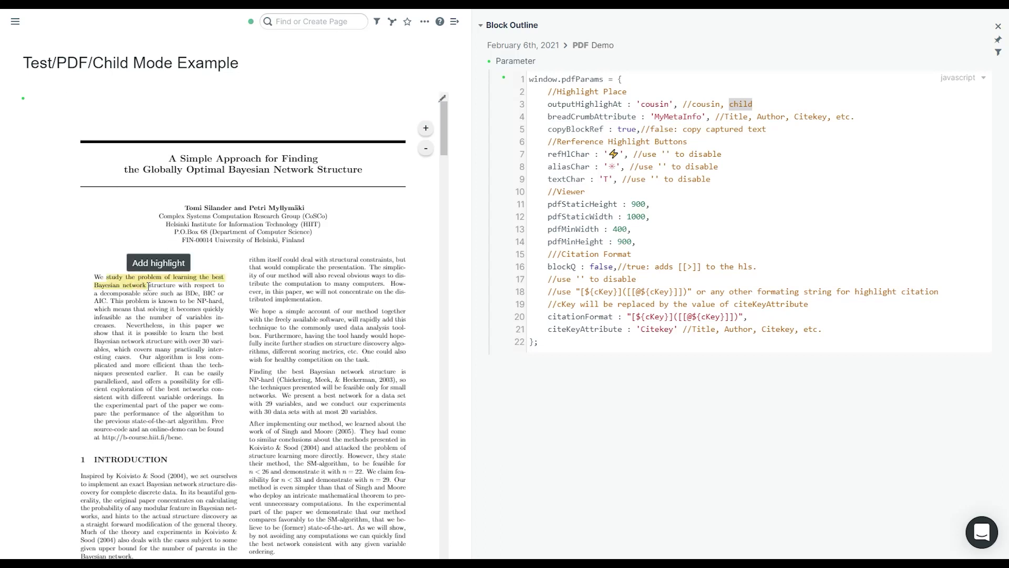
left_click(156, 268)
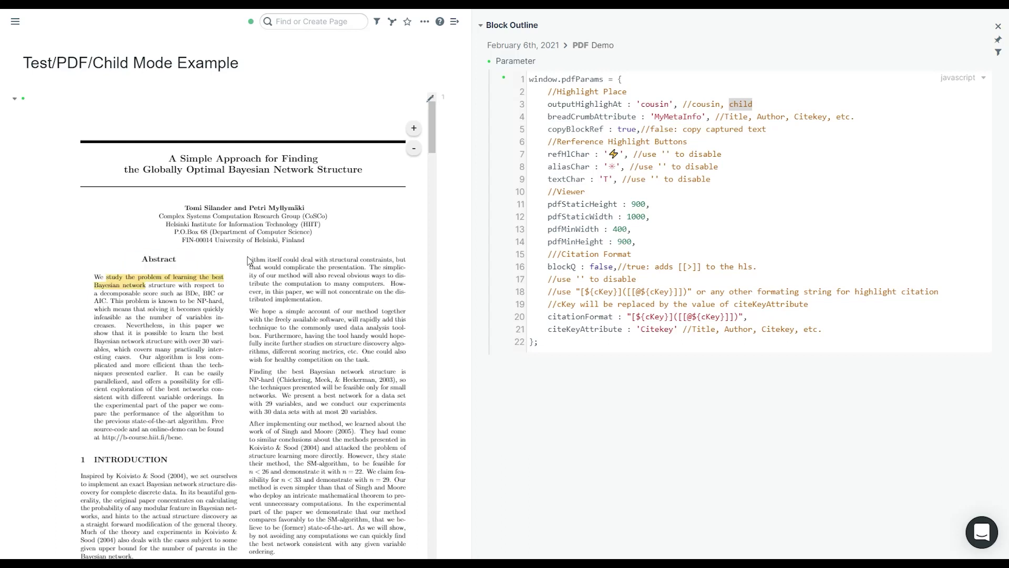
left_click_drag(249, 256, 406, 302)
left_click(327, 243)
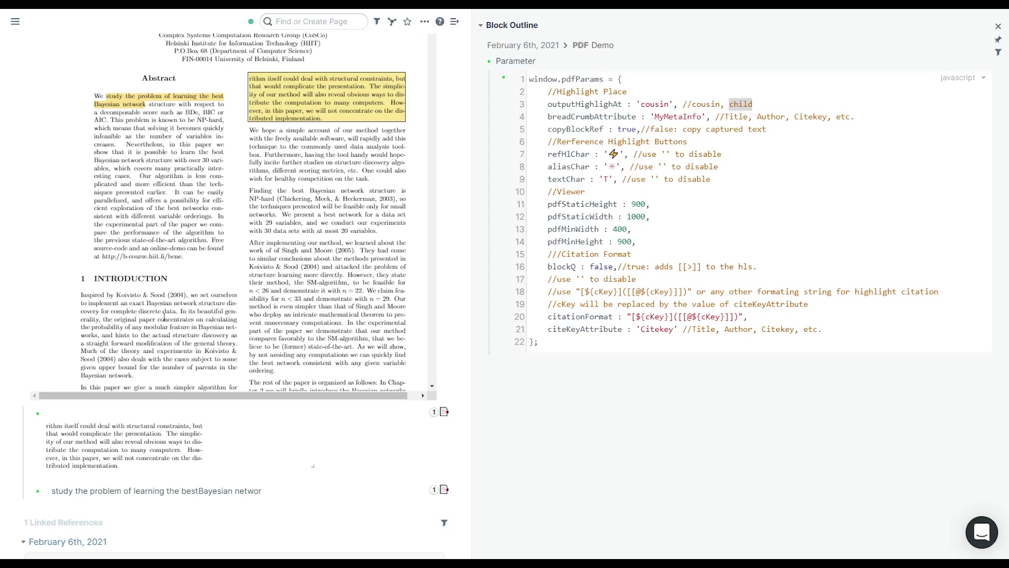
Check where the text and area highlights are nested relative to the PDF block on the Child Mode Example page
scroll(164, 316, "up", 4)
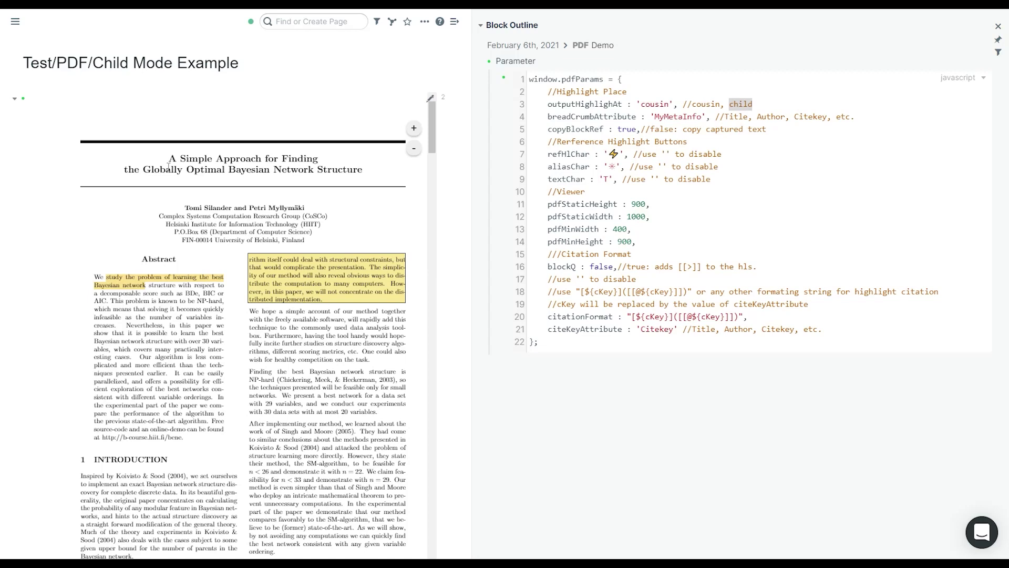
scroll(313, 259, "down", 4)
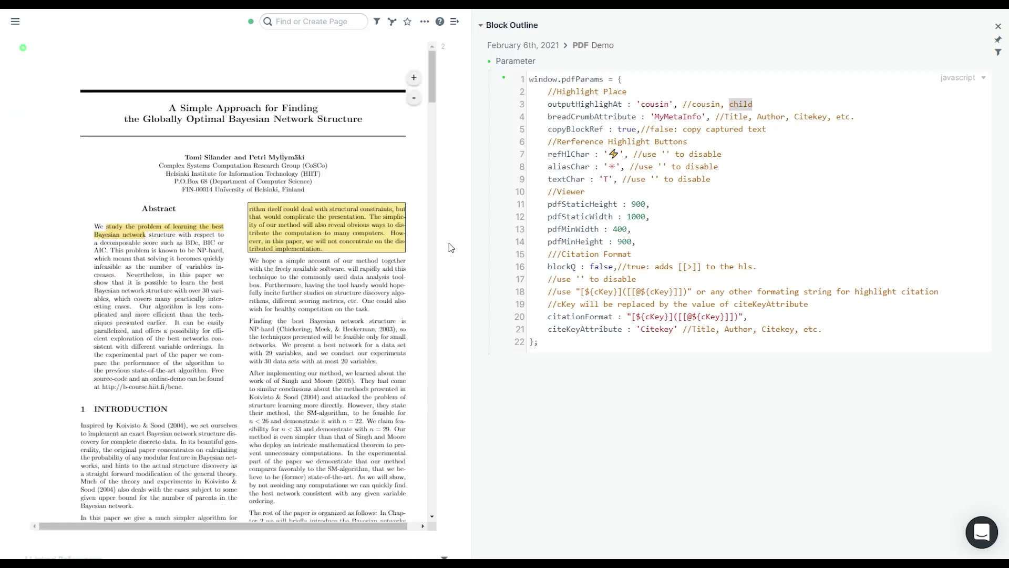
scroll(210, 210, "up", 4)
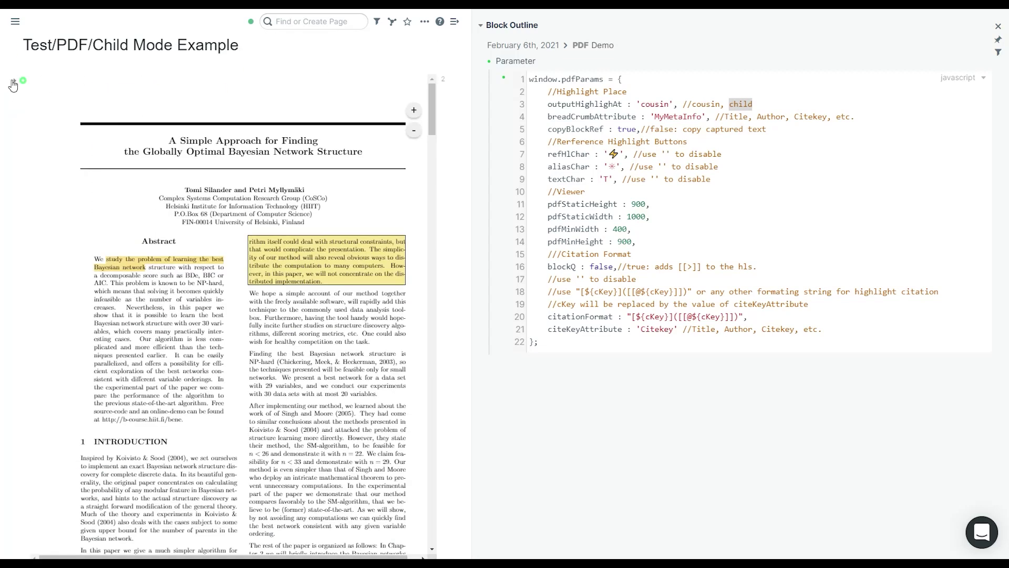
scroll(464, 183, "down", 5)
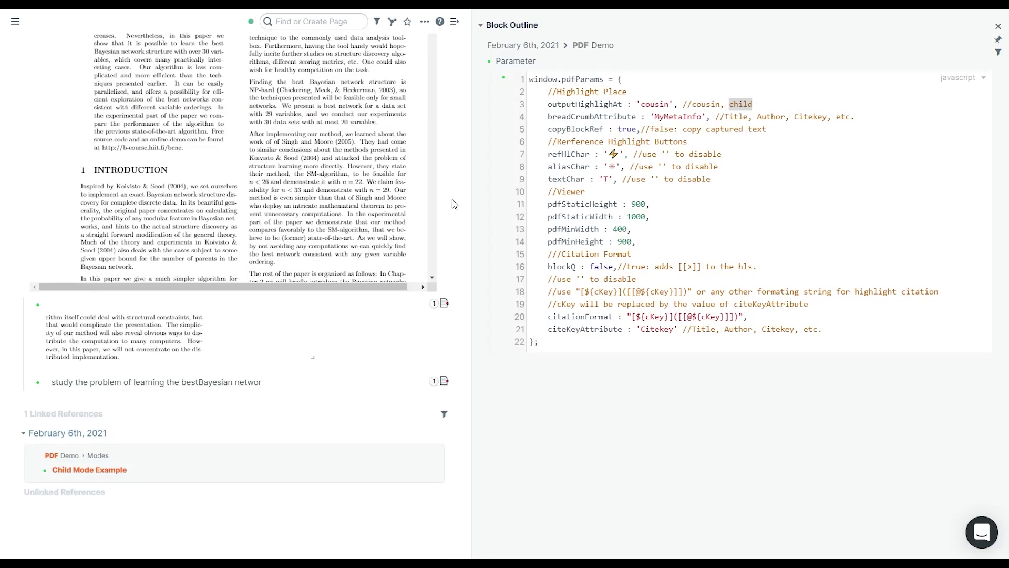
scroll(445, 190, "up", 5)
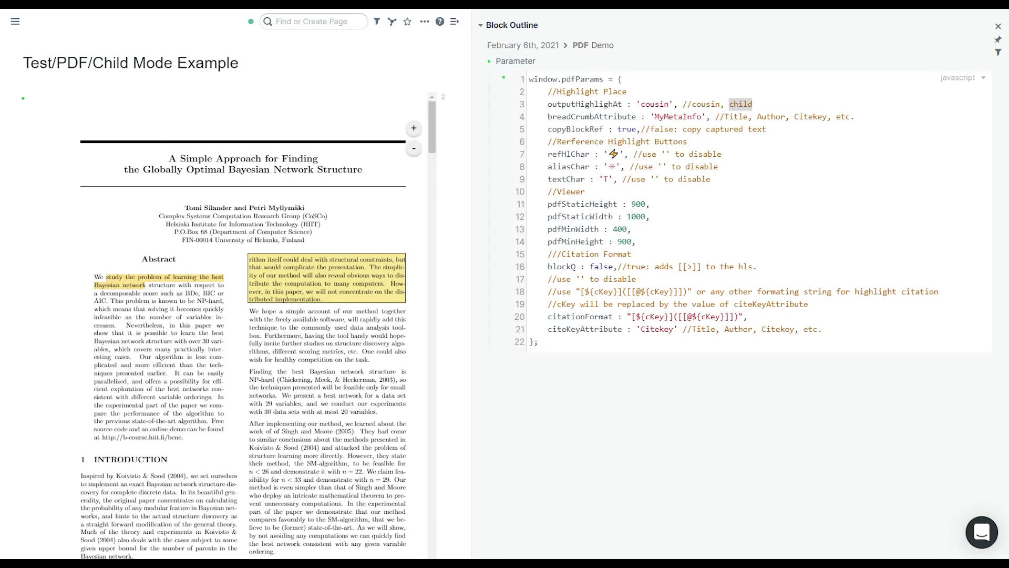
Open the drug combination studies page under Cousin Mode Example and inspect the Title attribute's double colon in its Metadata block
key("alt+Left")
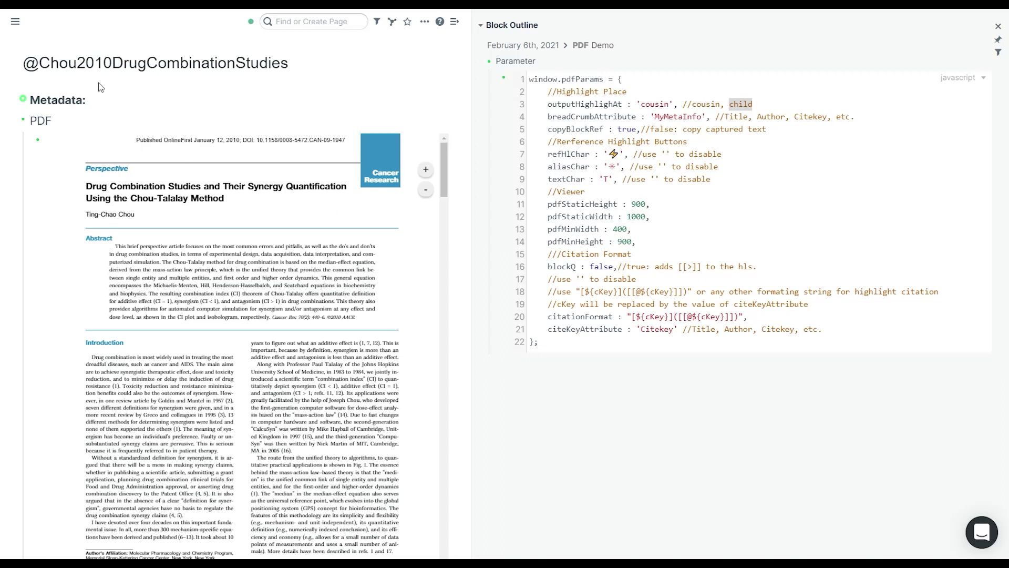
left_click(15, 102)
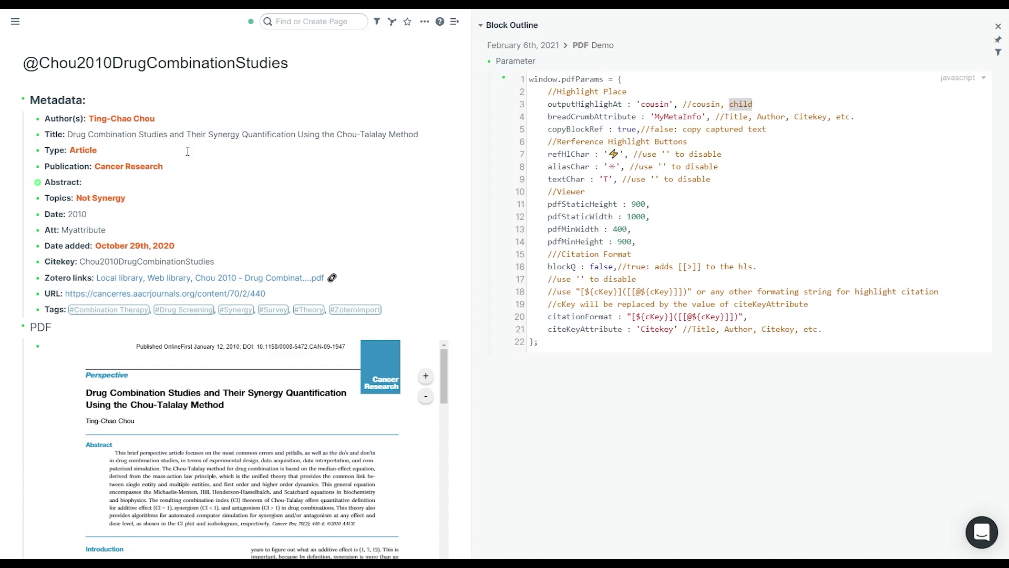
left_click(75, 137)
left_click_drag(67, 135, 46, 134)
left_click(67, 135)
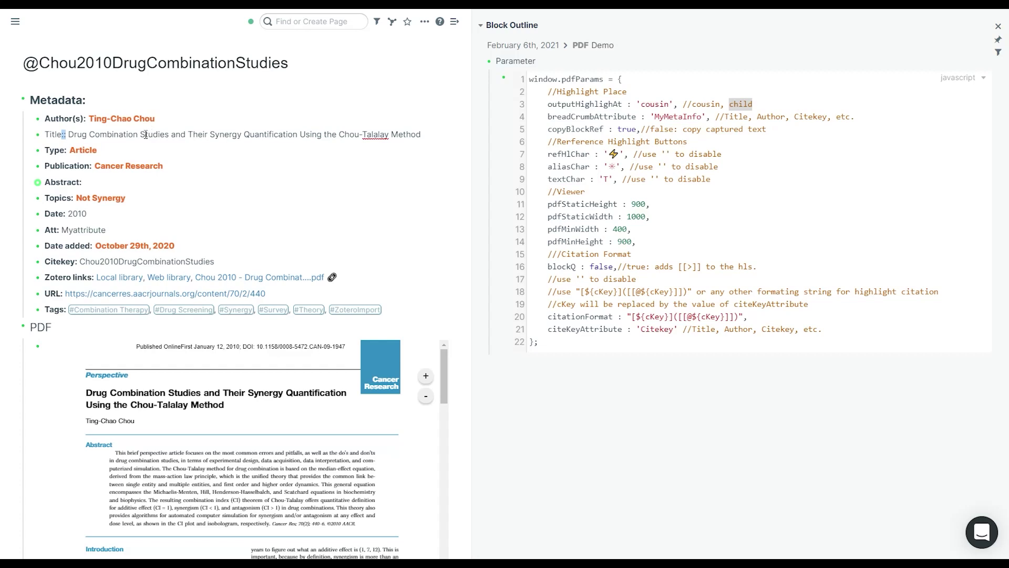
left_click(15, 100)
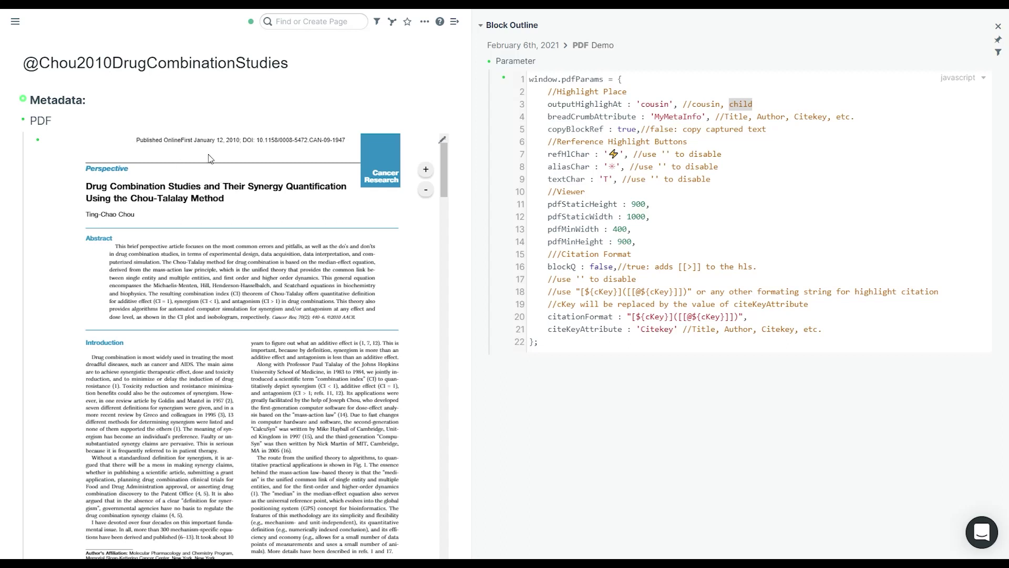
Examine the PDF parent block and the page title, collapsing and re-expanding the block to inspect the page hierarchy
double_click(41, 120)
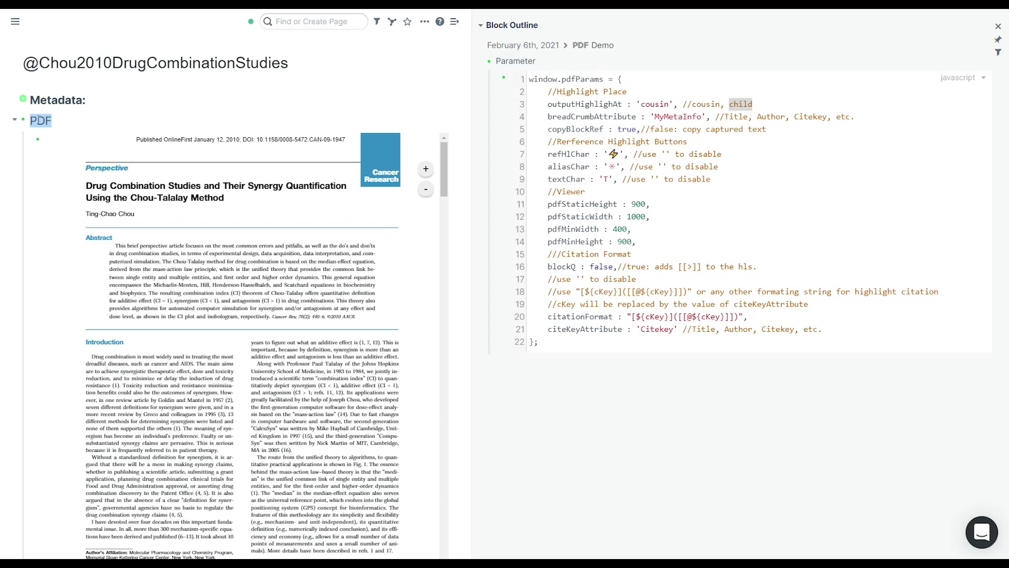
left_click(14, 120)
left_click(14, 120)
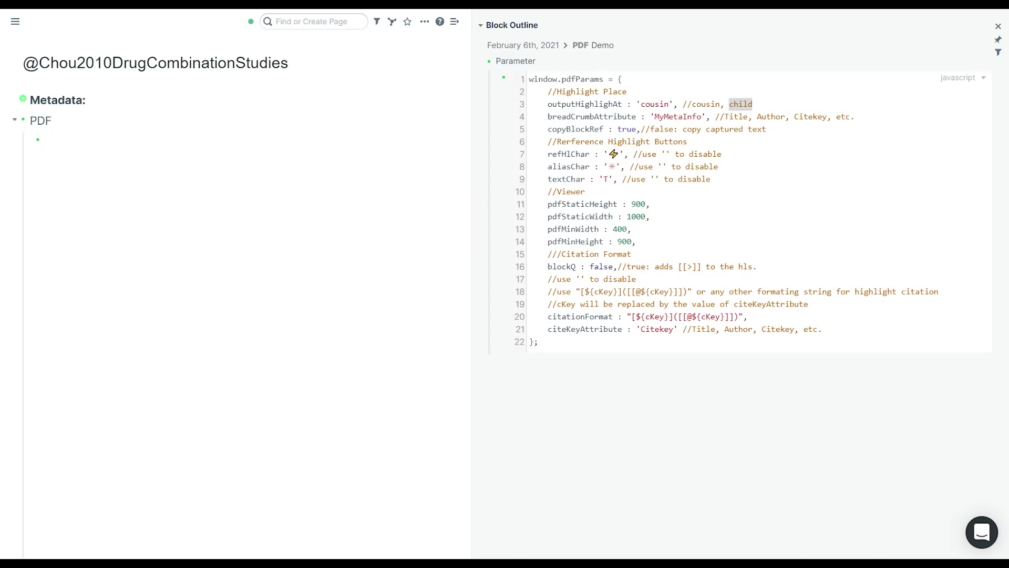
double_click(101, 59)
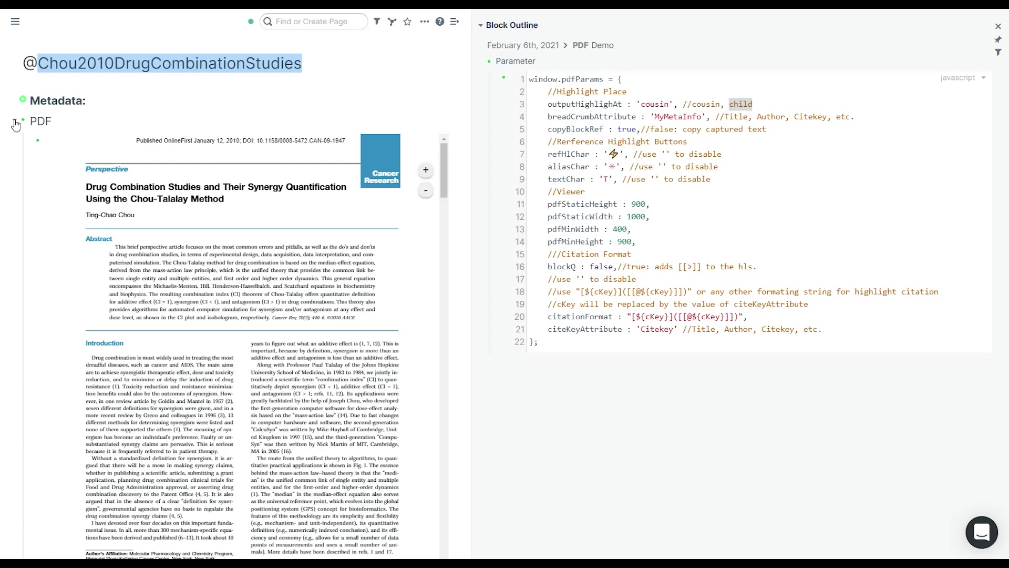
Collapse the PDF block to inspect the sibling Highlights block, and expand the PDF again
left_click(16, 125)
double_click(47, 143)
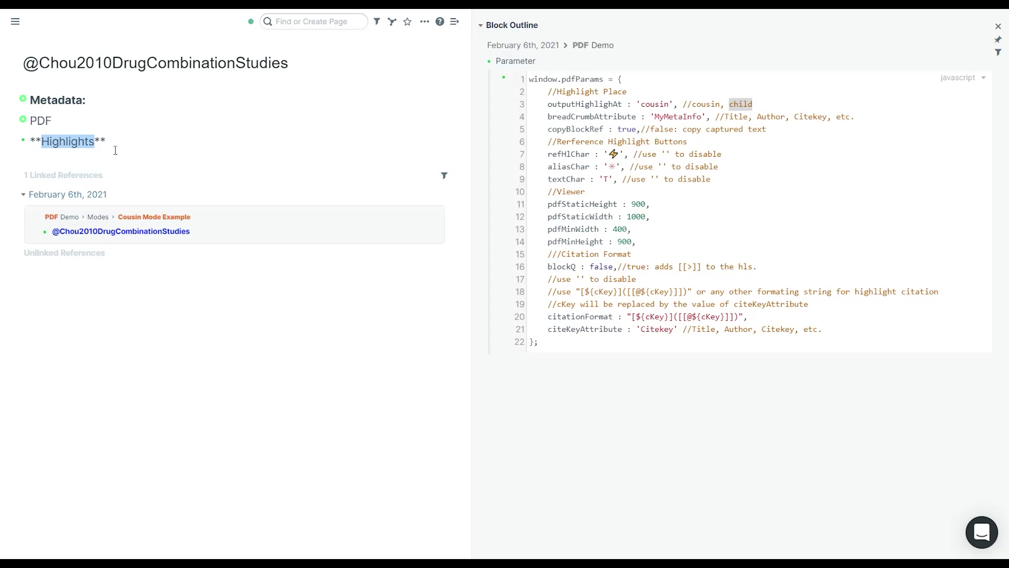
left_click(14, 121)
Highlight the Introduction's opening two sentences as text and the heading "The Common Pitfalls and Errors in Drug Combination Studies" as an area
scroll(150, 194, "down", 5)
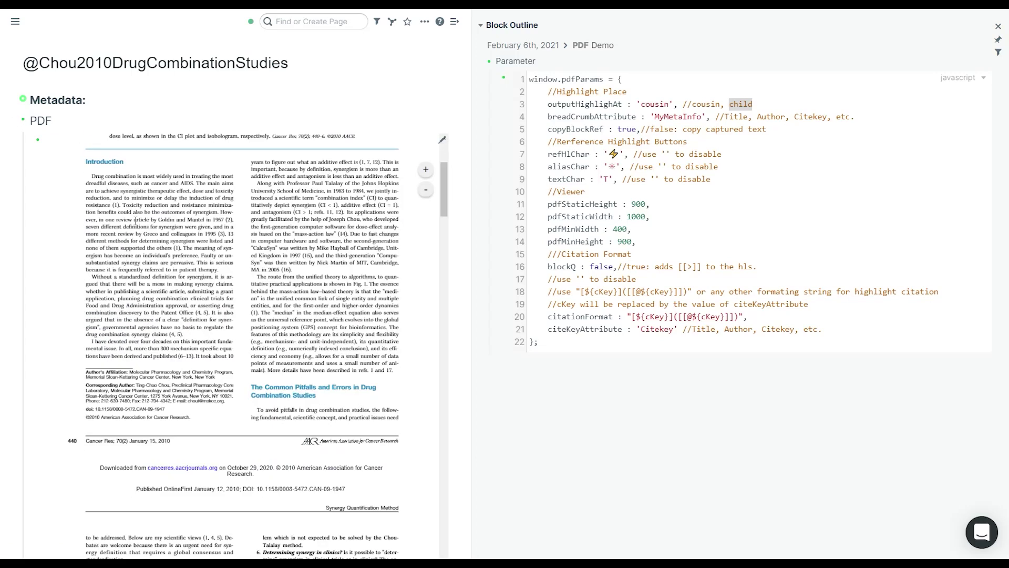
left_click_drag(90, 177, 122, 205)
left_click(157, 162)
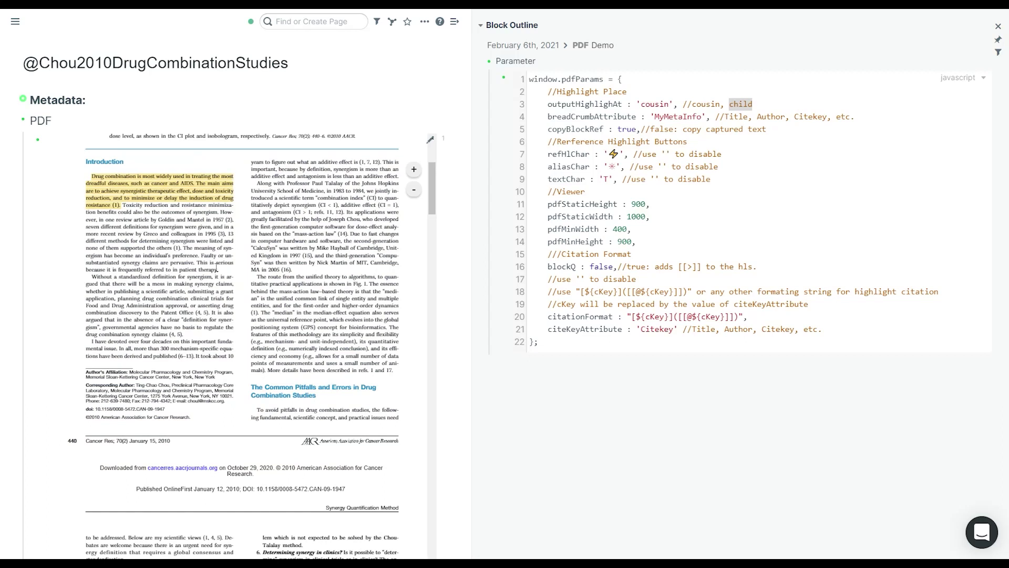
left_click_drag(244, 377, 398, 405)
left_click(319, 365)
Check the captured entries under Highlights and go from the area highlight to its place in the PDF
scroll(449, 356, "down", 5)
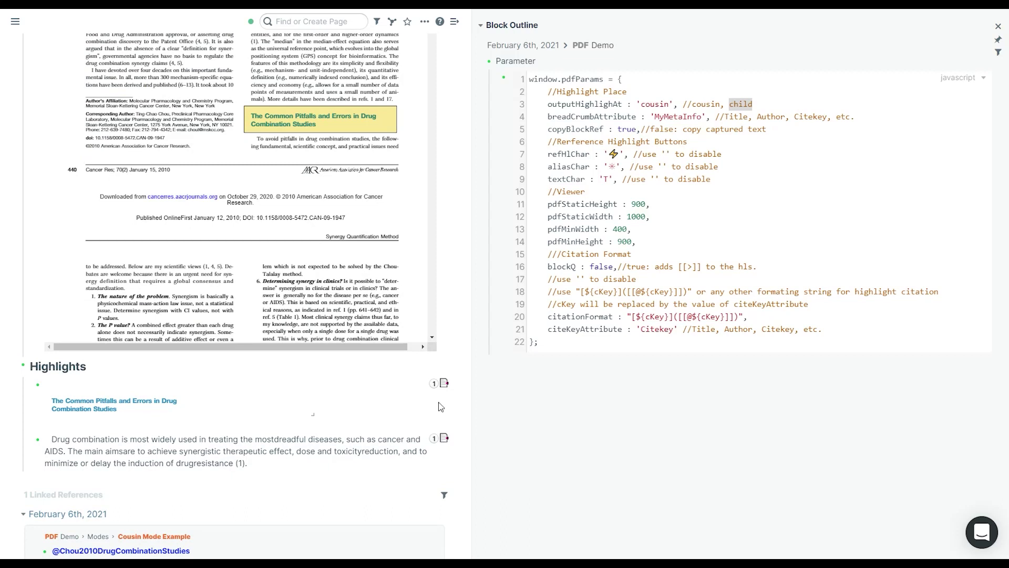
left_click(432, 385)
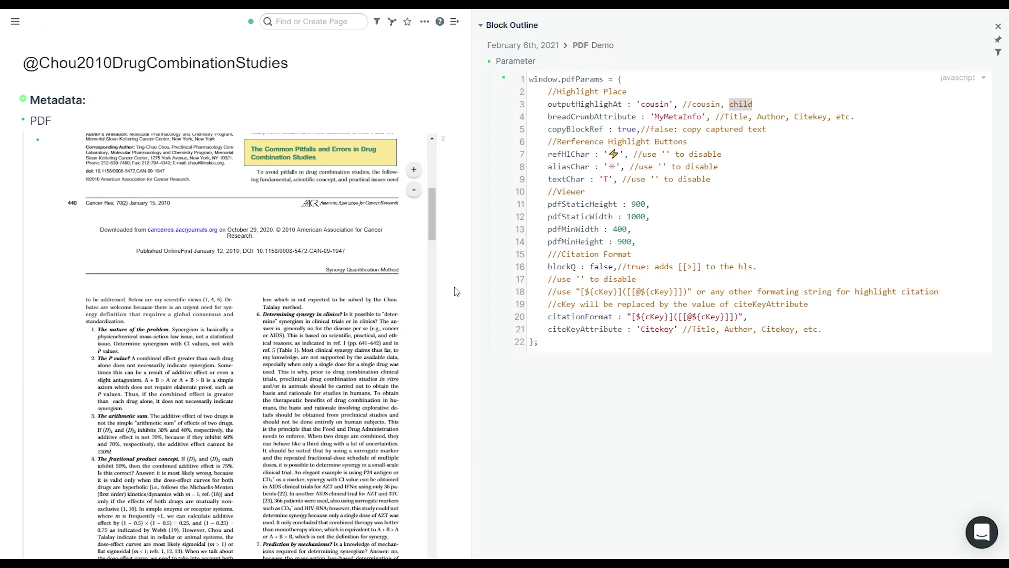
scroll(454, 297, "down", 4)
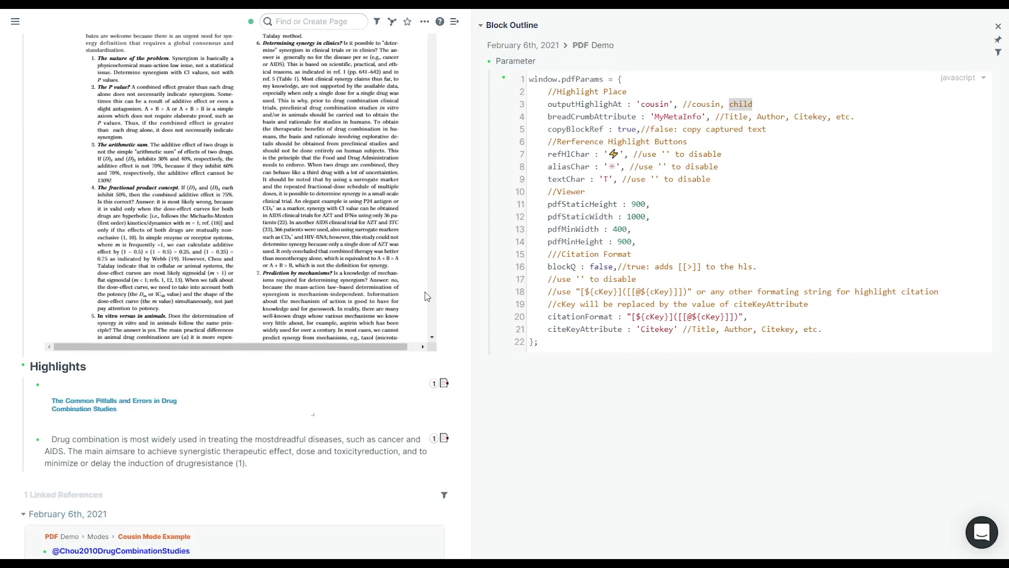
Collapse the Highlights and PDF blocks and open the Highlights block in the sidebar
left_click(14, 366)
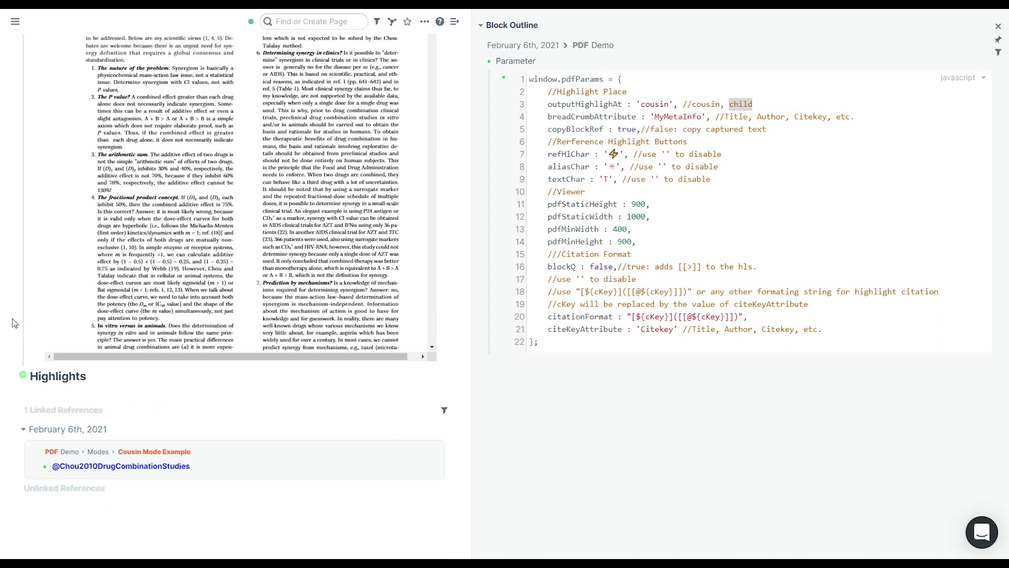
left_click(15, 121)
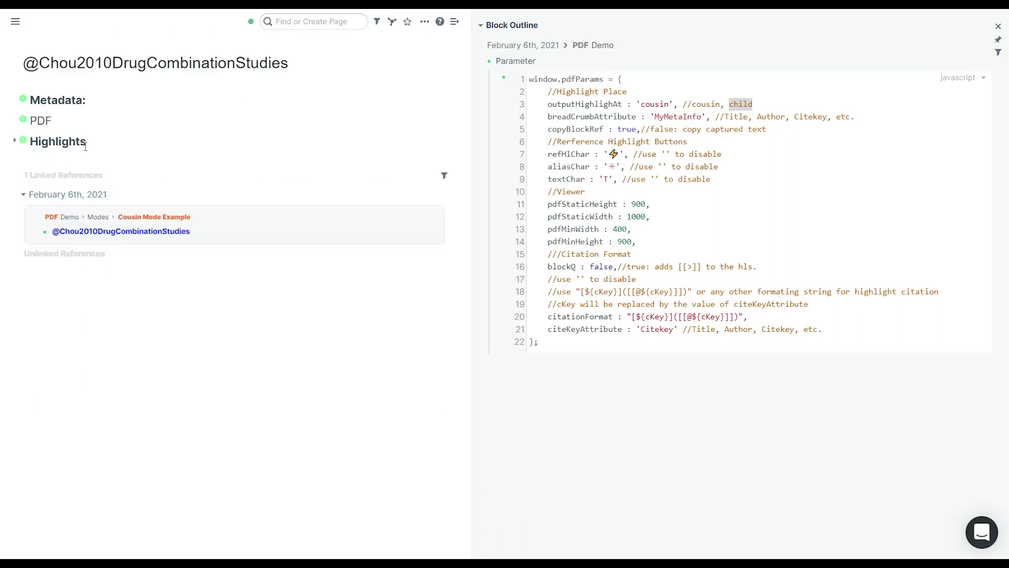
left_click(23, 141, "shift")
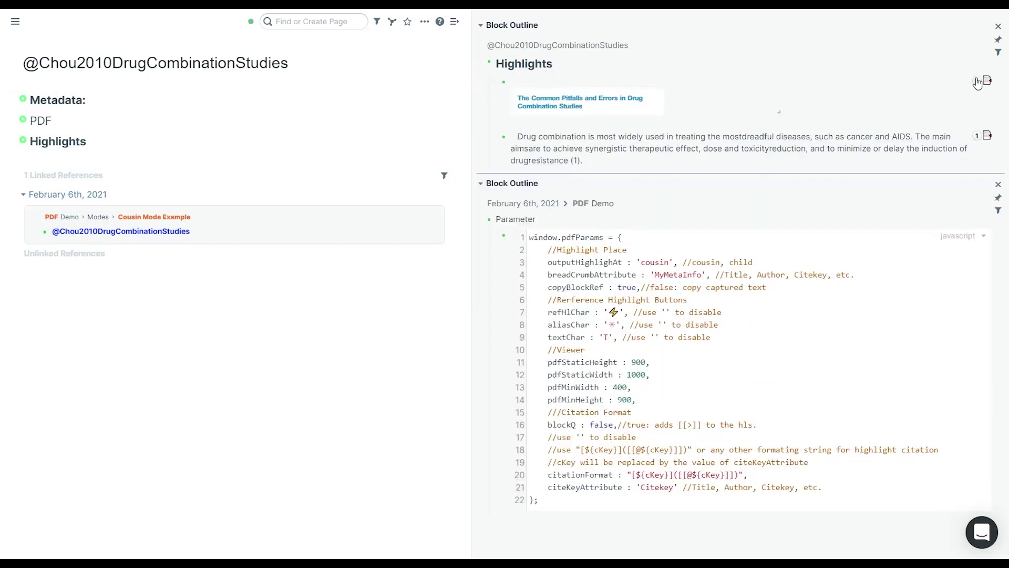
Expand the PDF block and go from the text and area highlights in the sidebar to their places in the document
left_click(15, 120)
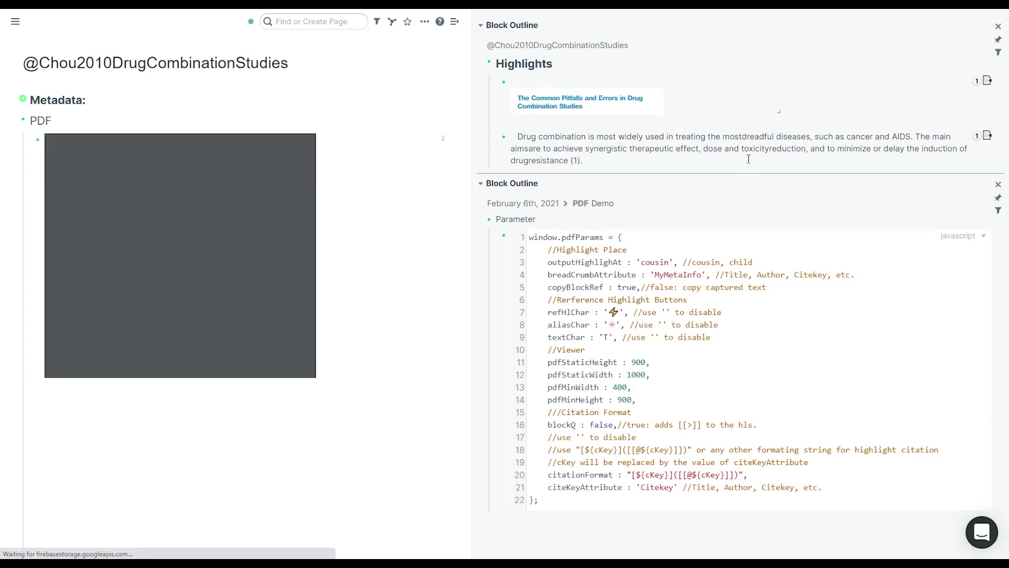
scroll(460, 136, "down", 2)
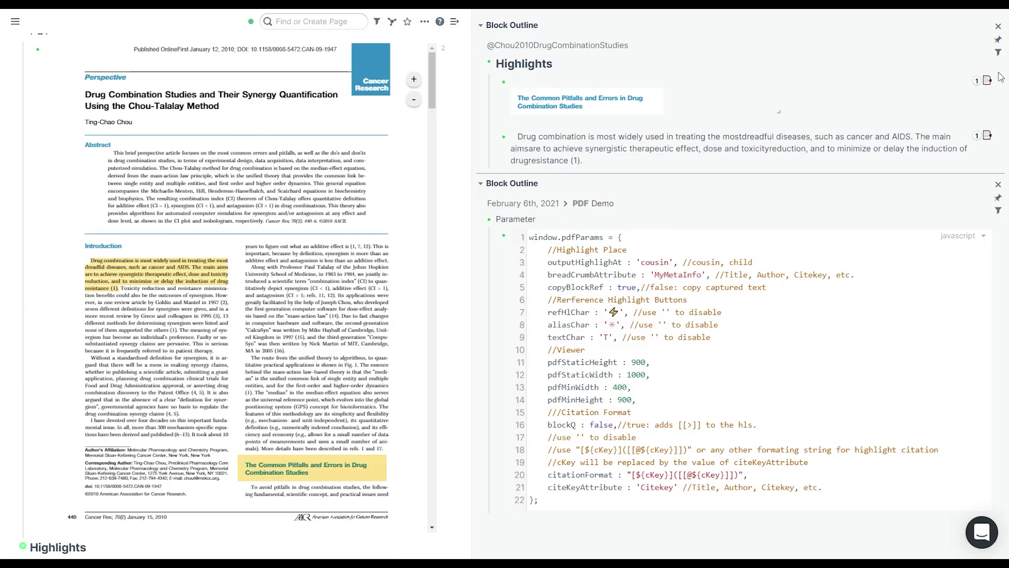
left_click(967, 79)
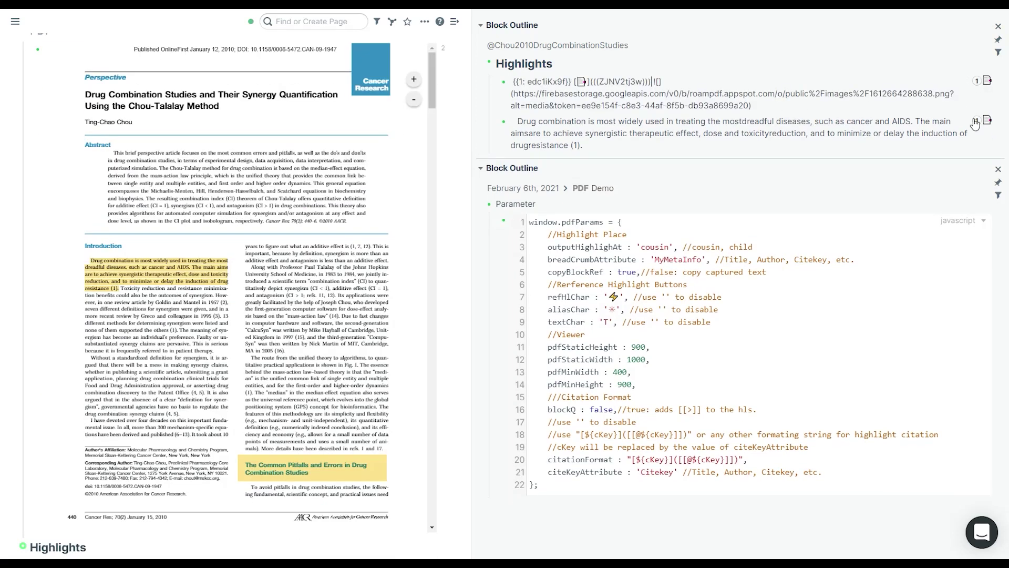
left_click(974, 119)
left_click(976, 80)
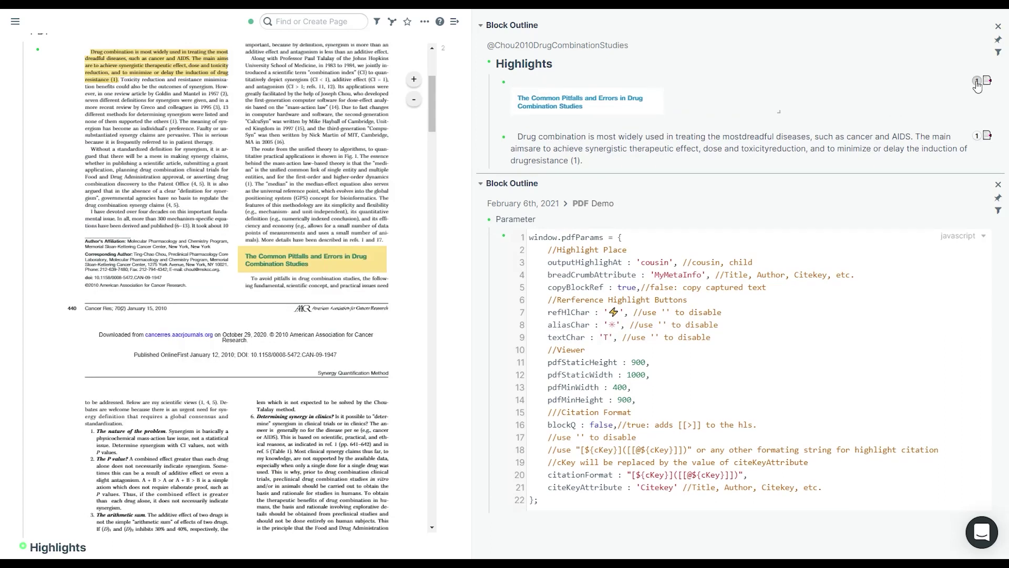
Add a nested block reading "Comments" under the drug combination text highlight in the sidebar
left_click(602, 164)
key("Return")
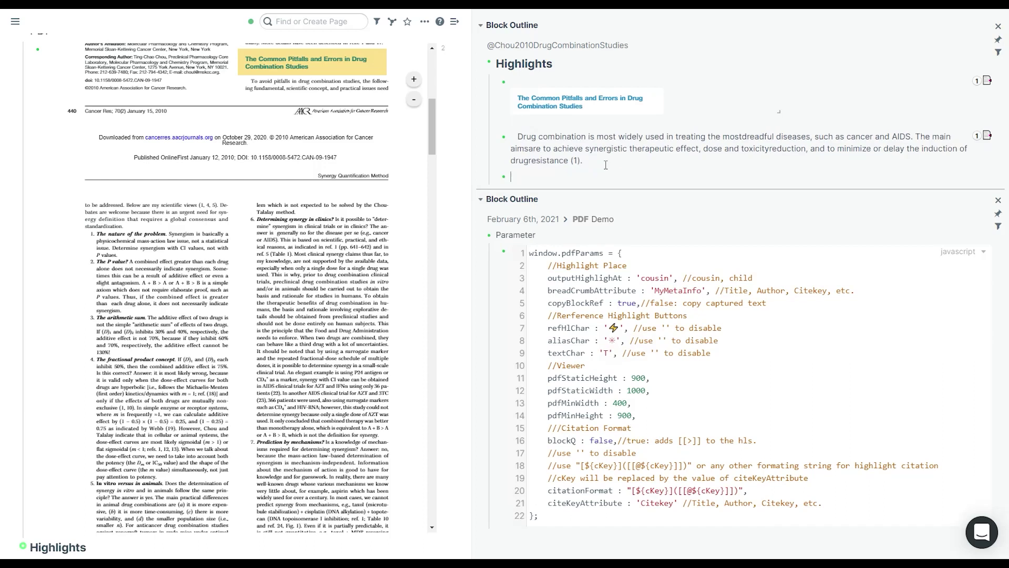
type("Comments")
Insert a block named "Parent block" above the text highlight and nest the highlight under it
left_click(618, 136)
key("Return")
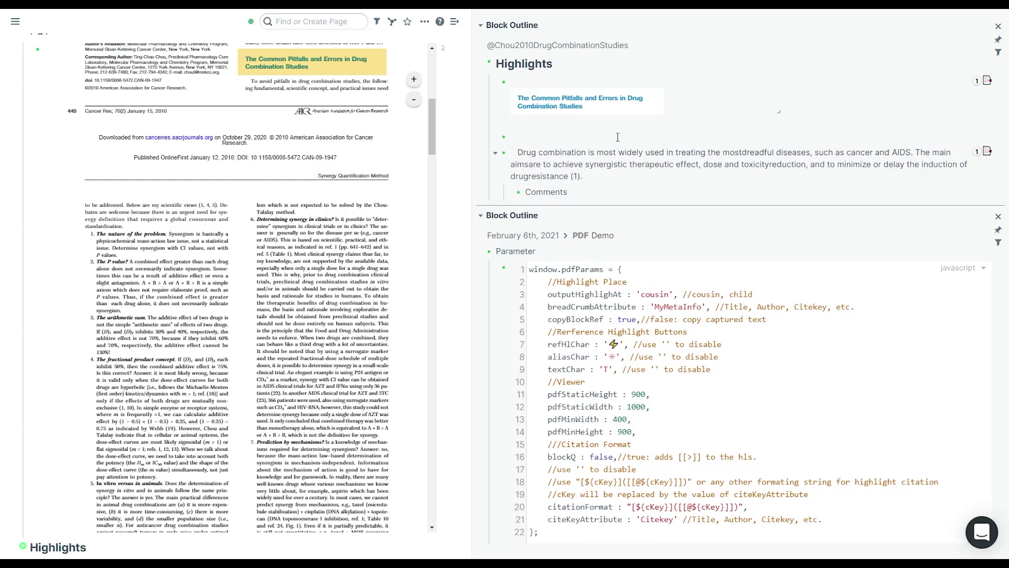
type("Parent block")
key("Down")
key("Tab")
left_click(619, 136)
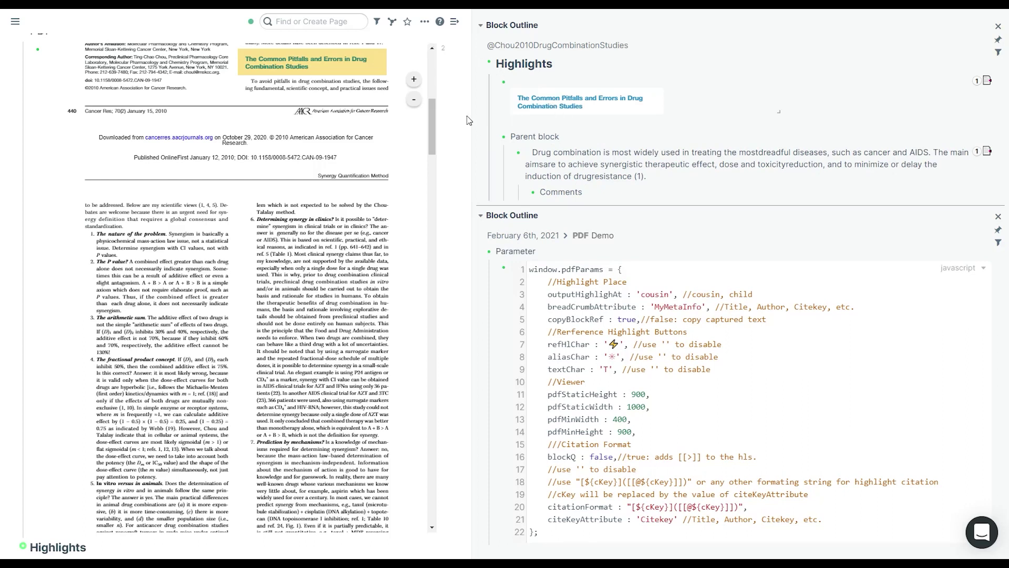
scroll(153, 124, "up", 3)
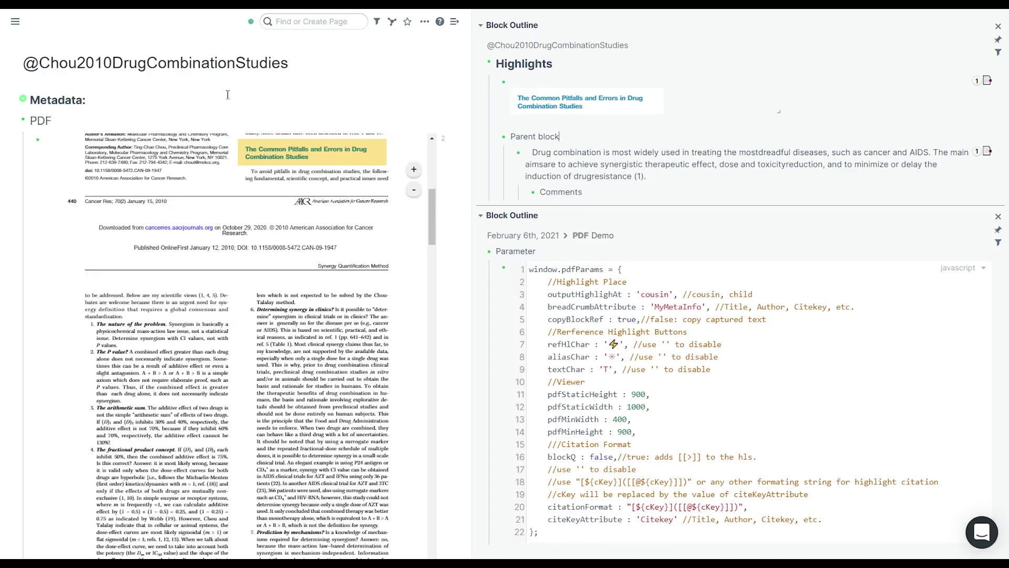
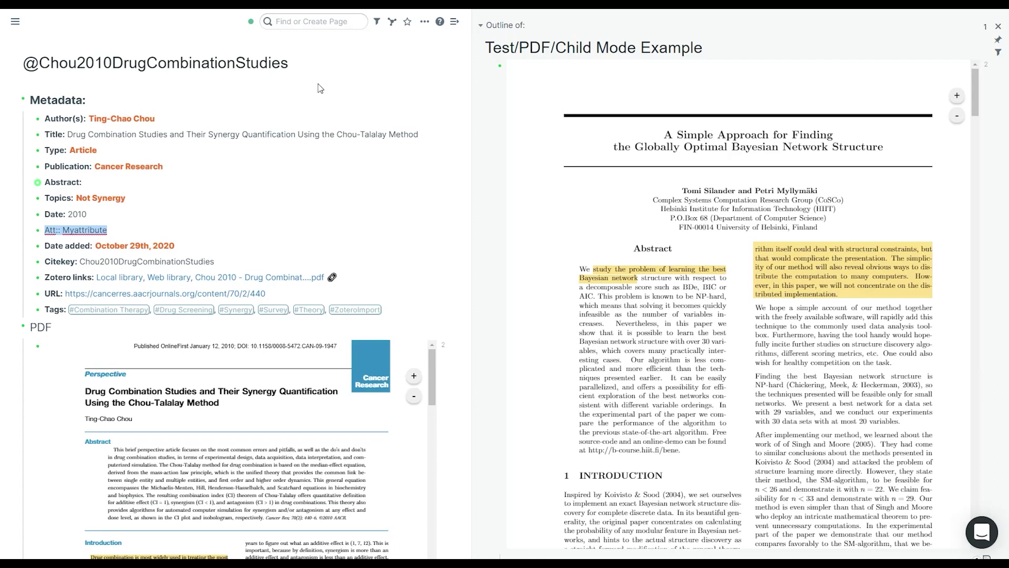
Leave the Att attribute block in the metadata and mark the page title of the drug combination studies page
left_click(298, 90)
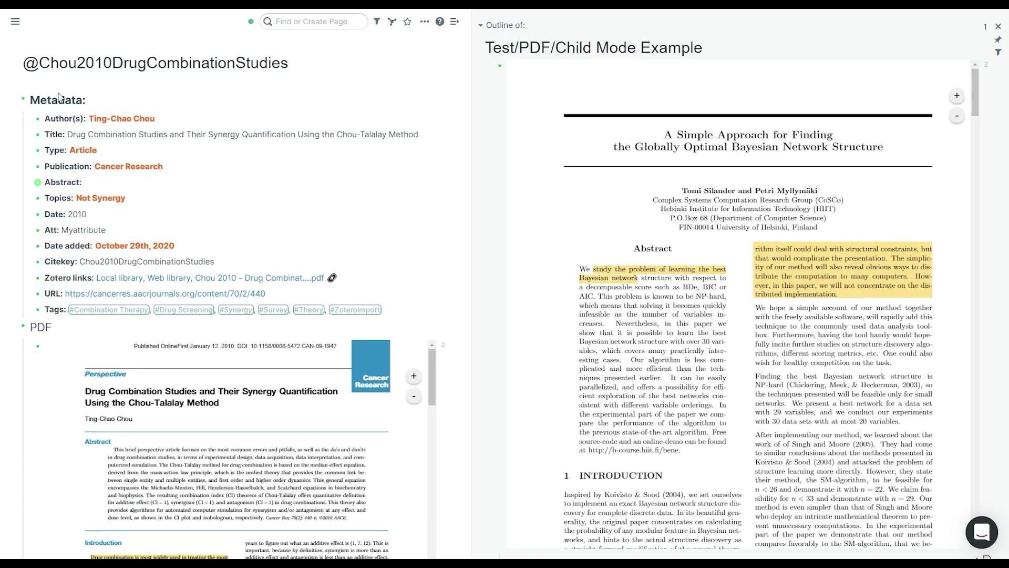
double_click(93, 57)
triple_click(94, 57)
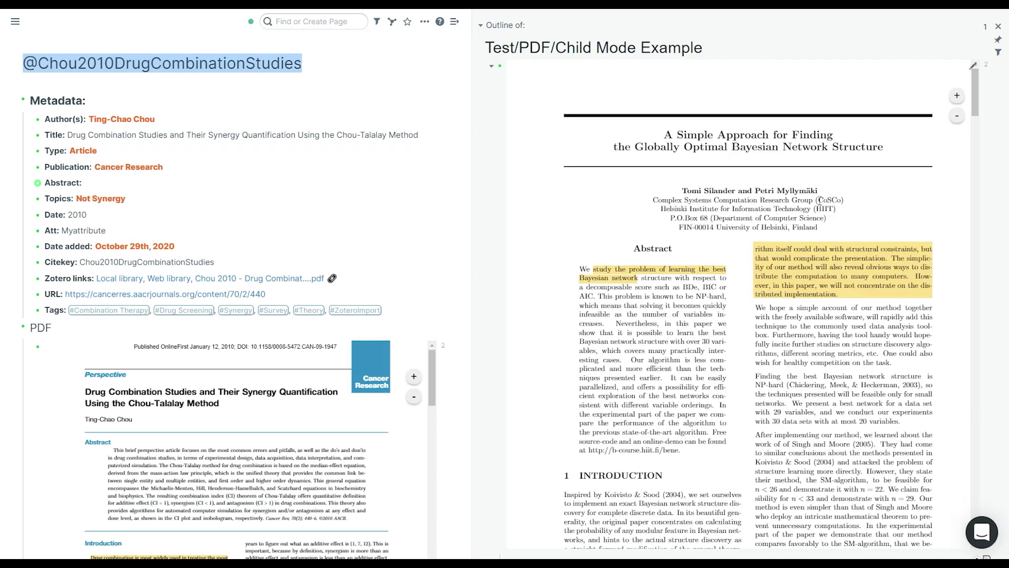
Insert a "Metadata" block above the PDF on the Test/PDF/Child Mode Example page
left_click(717, 46)
key("Escape")
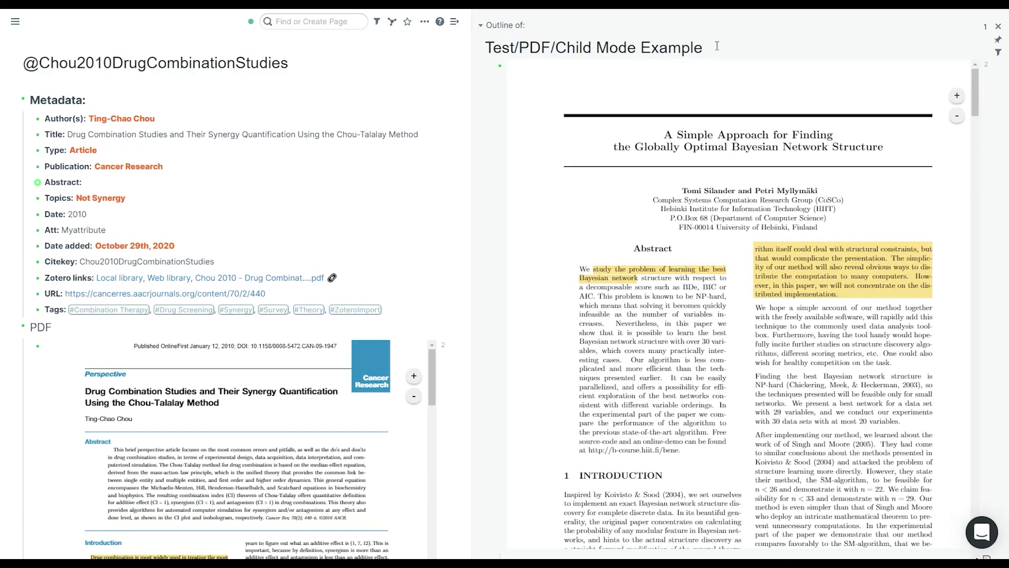
left_click(729, 48)
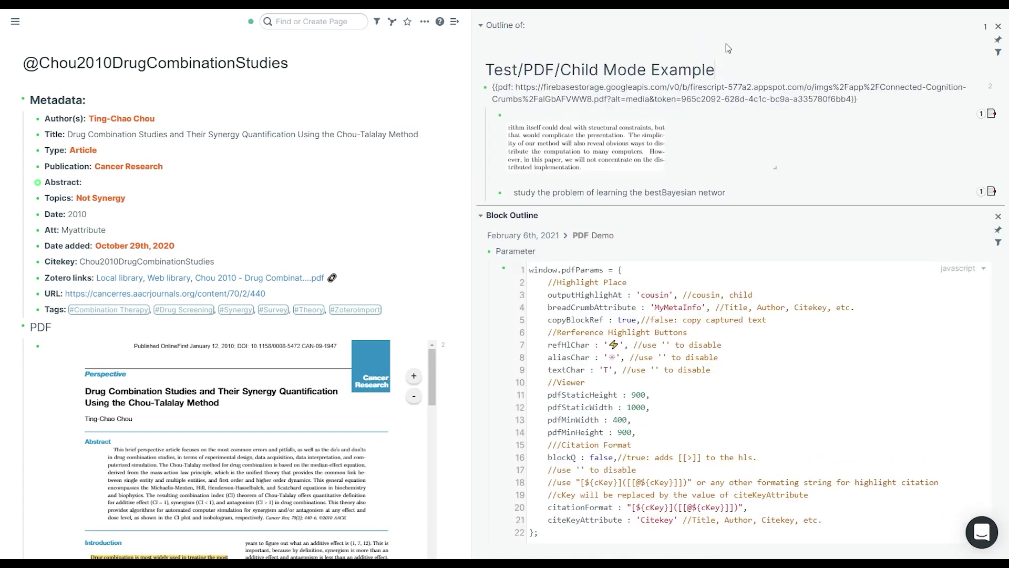
key("Escape")
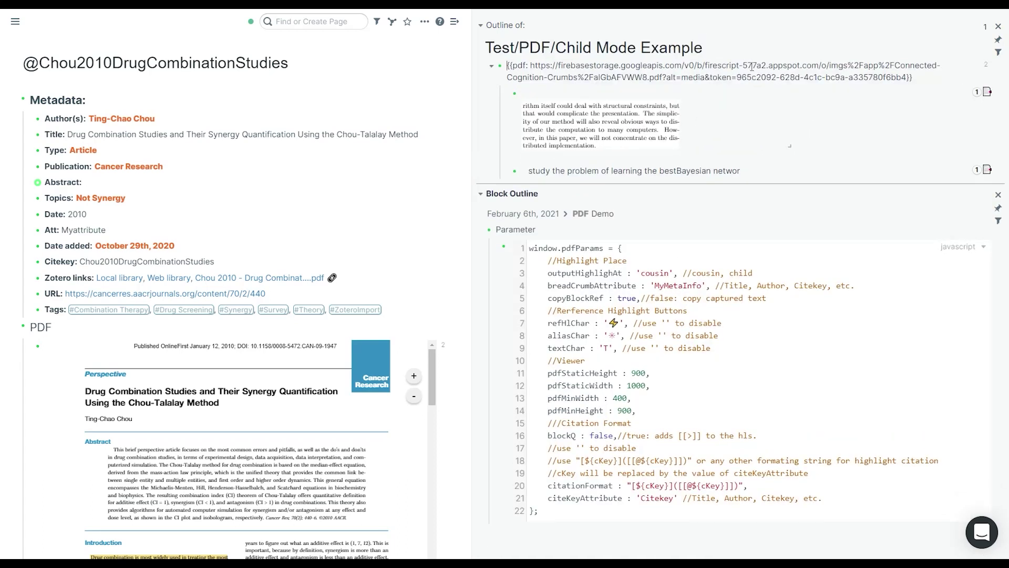
left_click(752, 66)
type("Metadata")
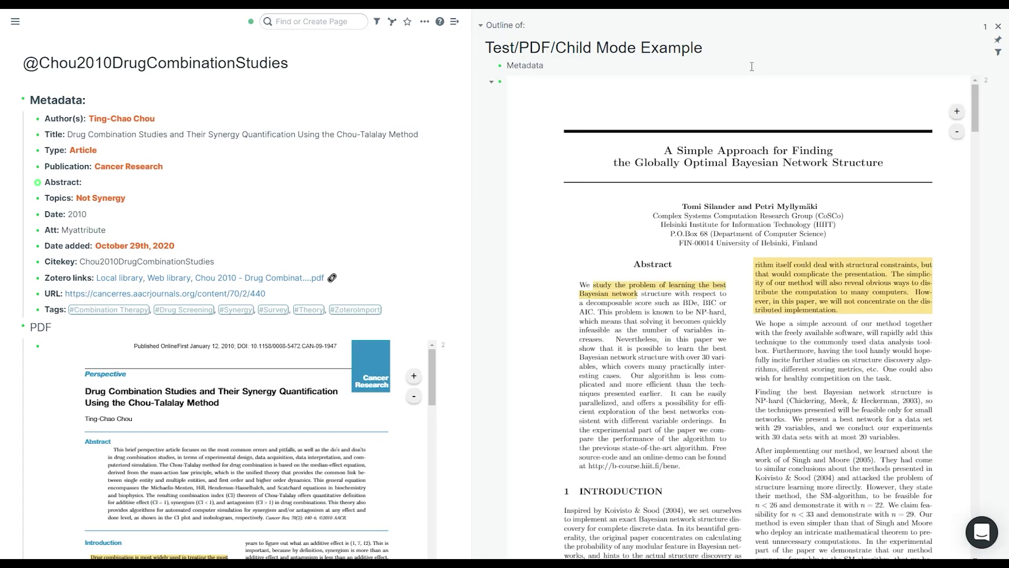
Add an Author attribute with the value "my author" nested under the Metadata block
key("Return")
key("Tab")
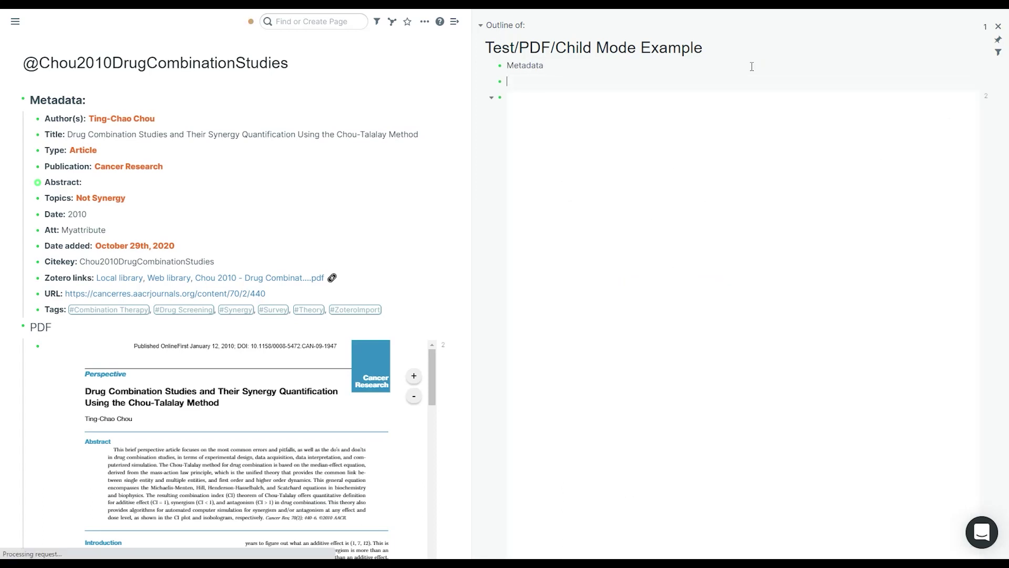
type("Author")
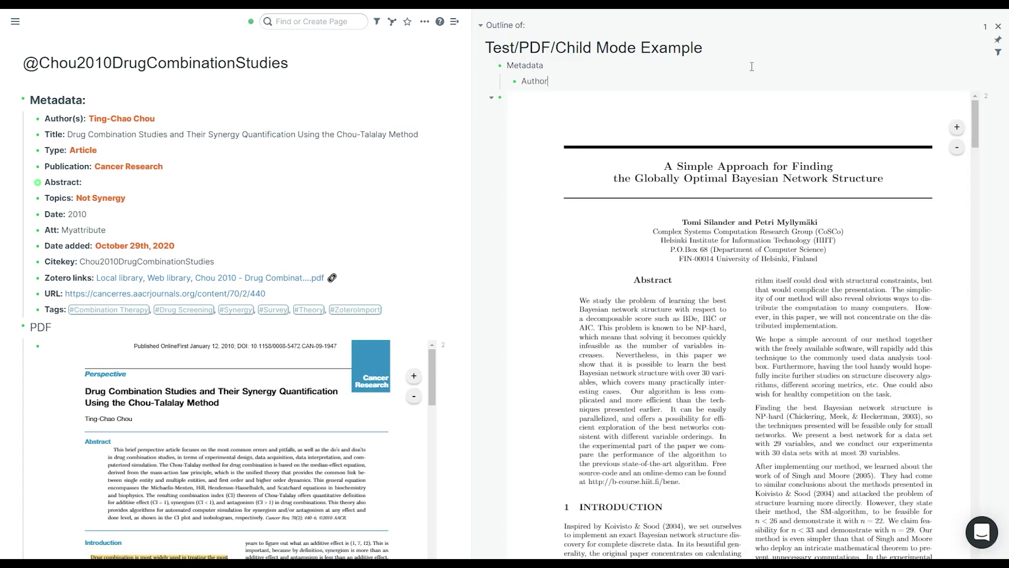
type(": my author")
key("Return")
Add a "Title:: my title" block at the same level as Metadata, directly above the PDF
key("shift+Tab")
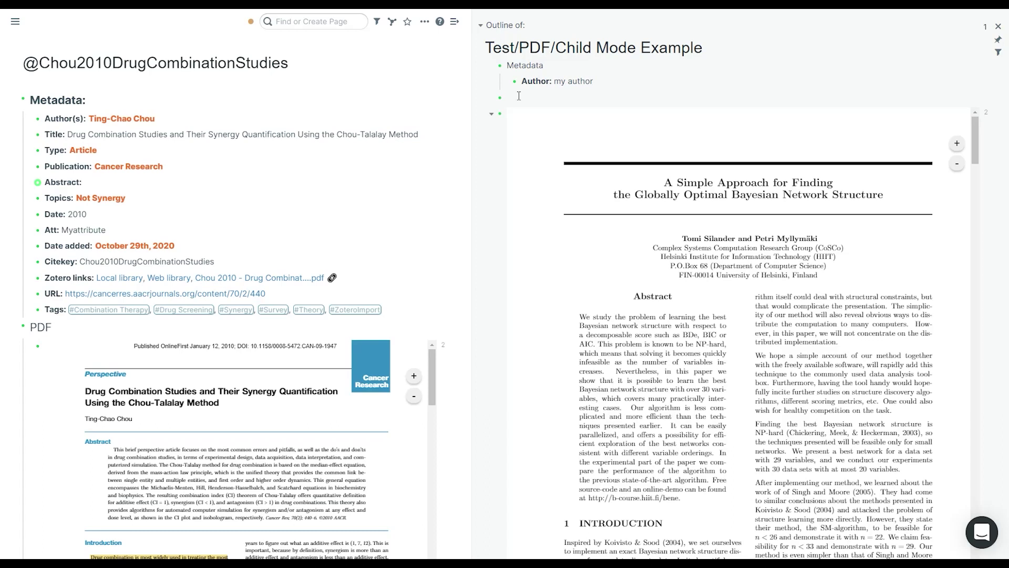
type("Title::")
type("my title")
Examine the metadata, PDF and Highlights blocks of the drug combination studies page and the controls beside its highlights
scroll(460, 270, "down", 3)
scroll(460, 270, "down", 3)
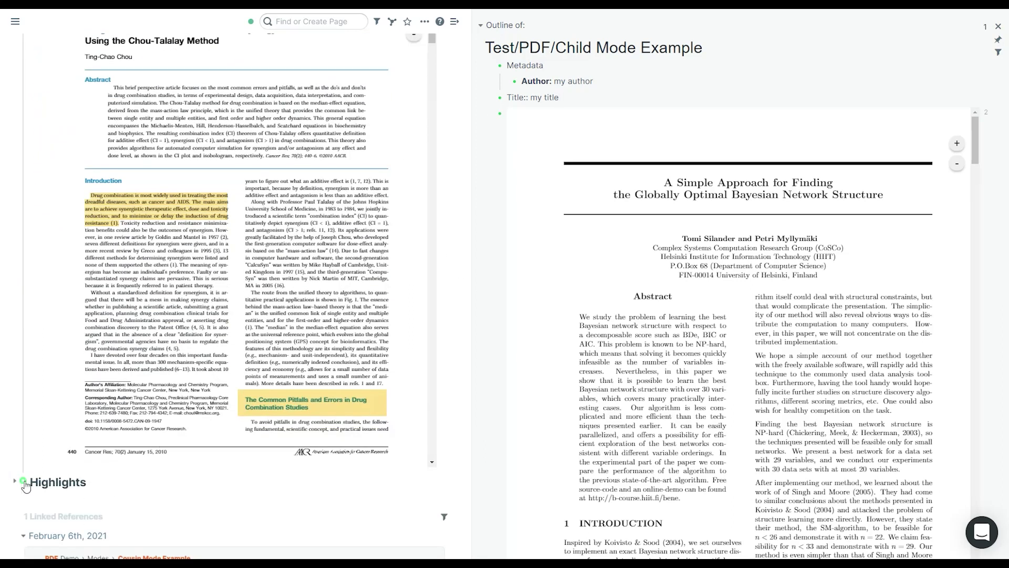
scroll(383, 368, "up", 5)
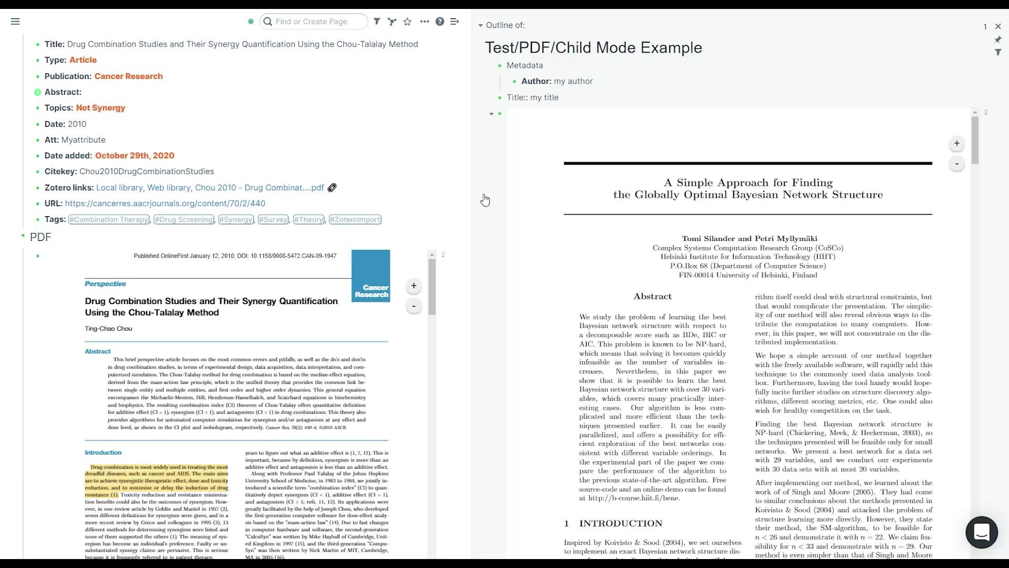
scroll(476, 207, "down", 3)
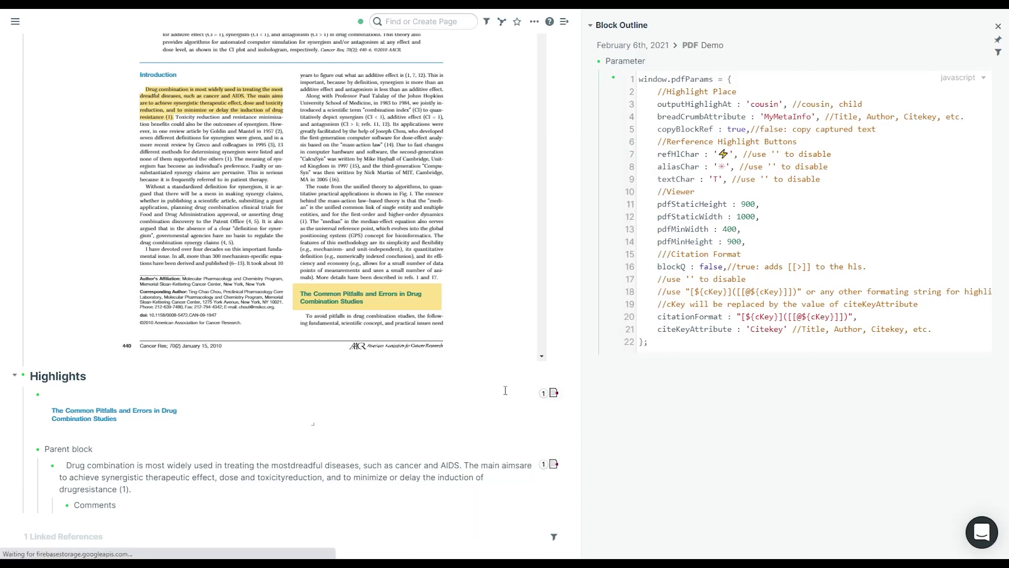
mouse_move(553, 393)
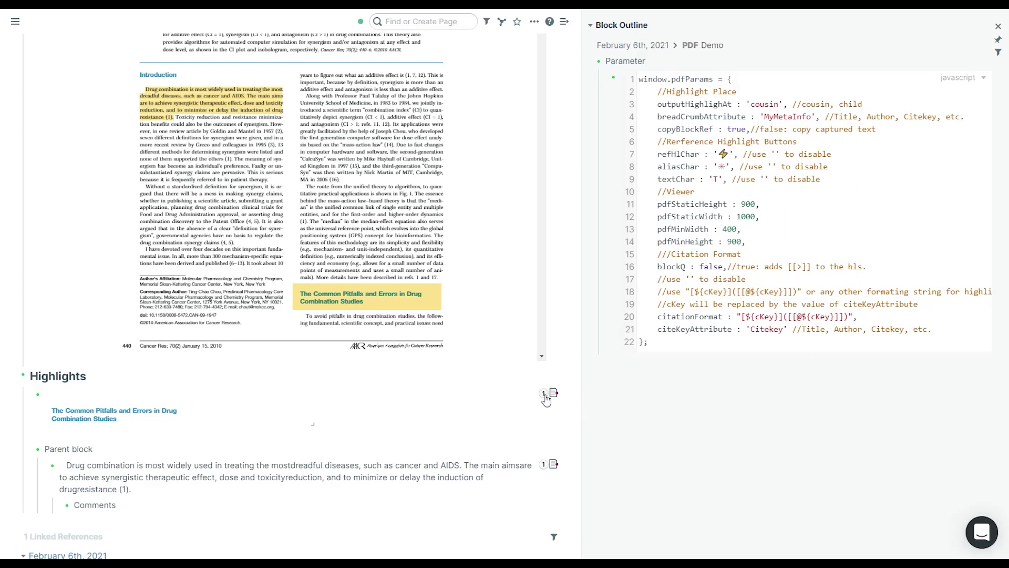
Highlight the passage on the hypothetical minimum of five data points for a drug combination study on PDF page 444
scroll(364, 217, "down", 15)
scroll(364, 217, "up", 10)
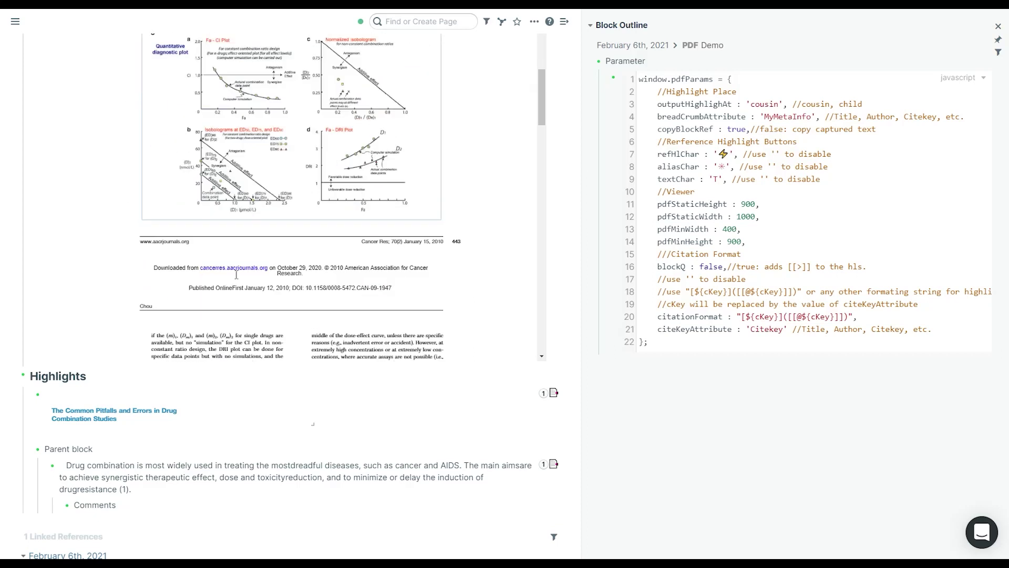
left_click(218, 225)
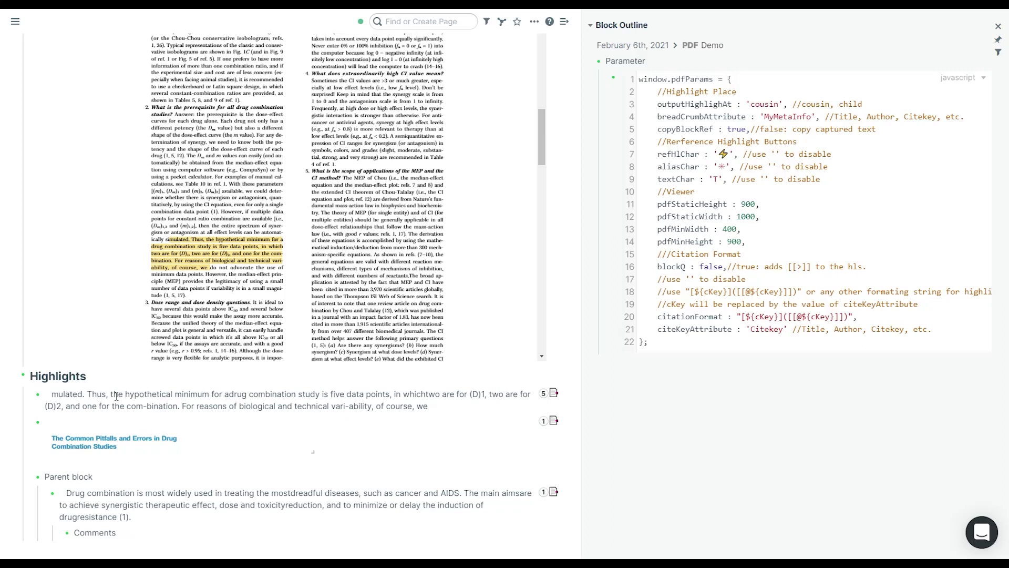
Go from the new five data points highlight to its passage in the PDF and return to the highlights list
left_click(544, 398)
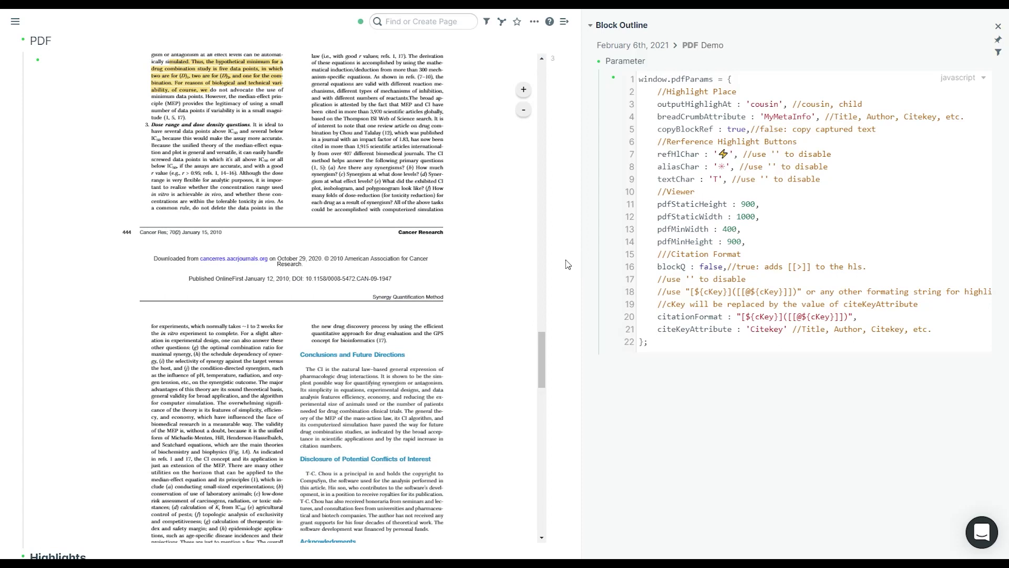
scroll(564, 266, "down", 4)
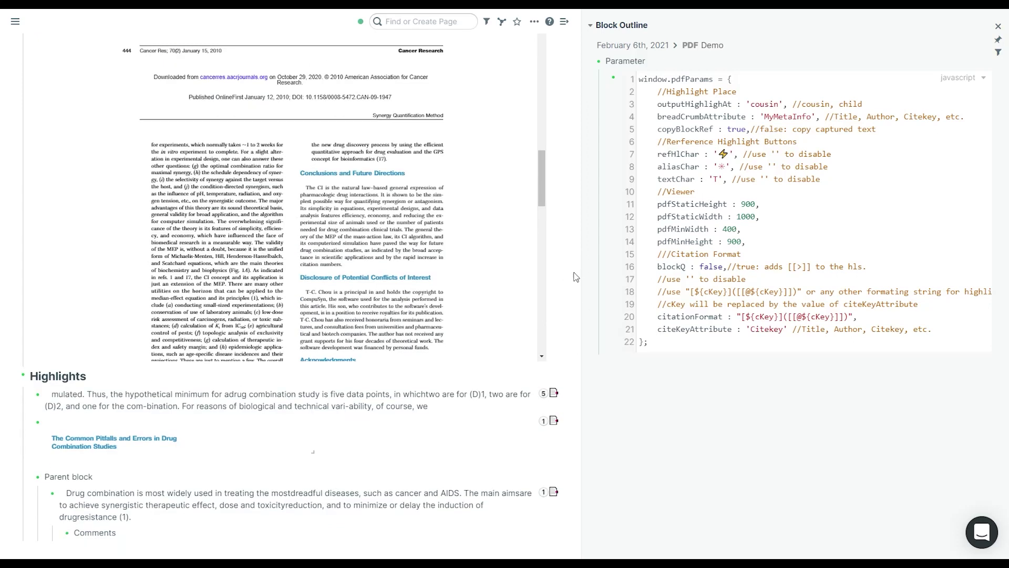
Open the Highlights block in the sidebar and focus the main view on the PDF block with its viewer
scroll(574, 278, "up", 5)
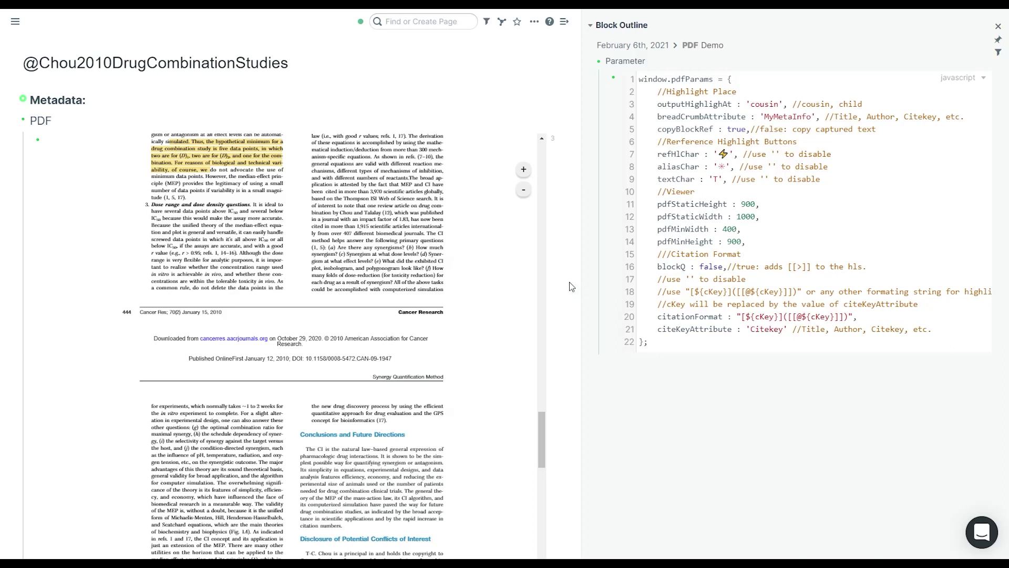
scroll(570, 282, "down", 6)
left_click(21, 367, "shift")
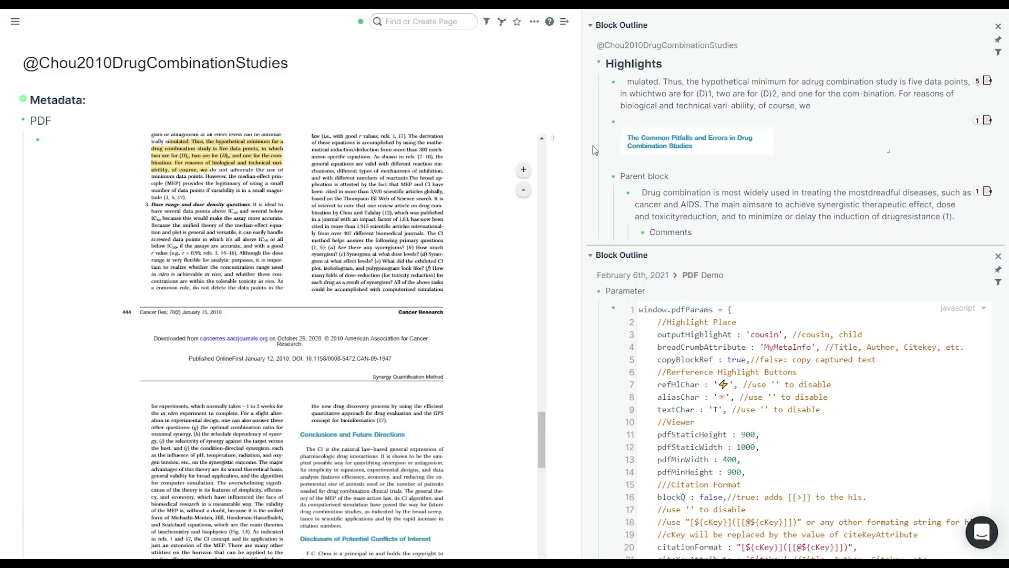
scroll(566, 156, "down", 2)
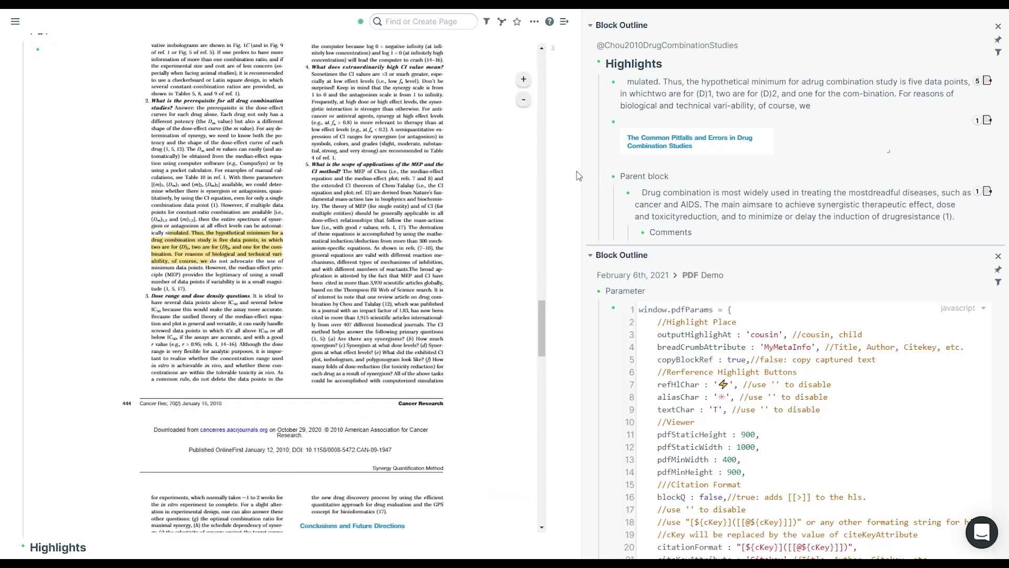
left_click(115, 123)
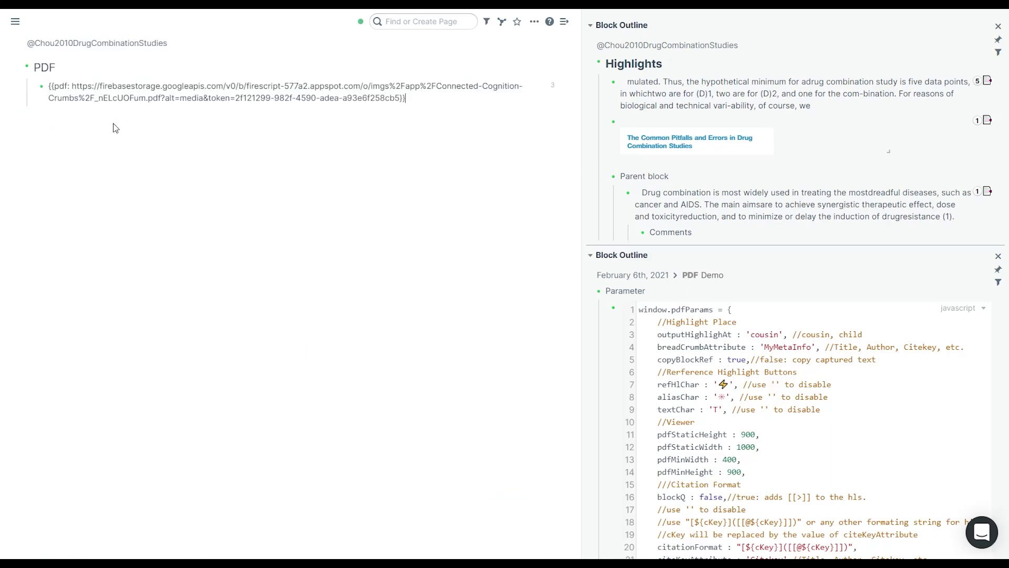
left_click(500, 210)
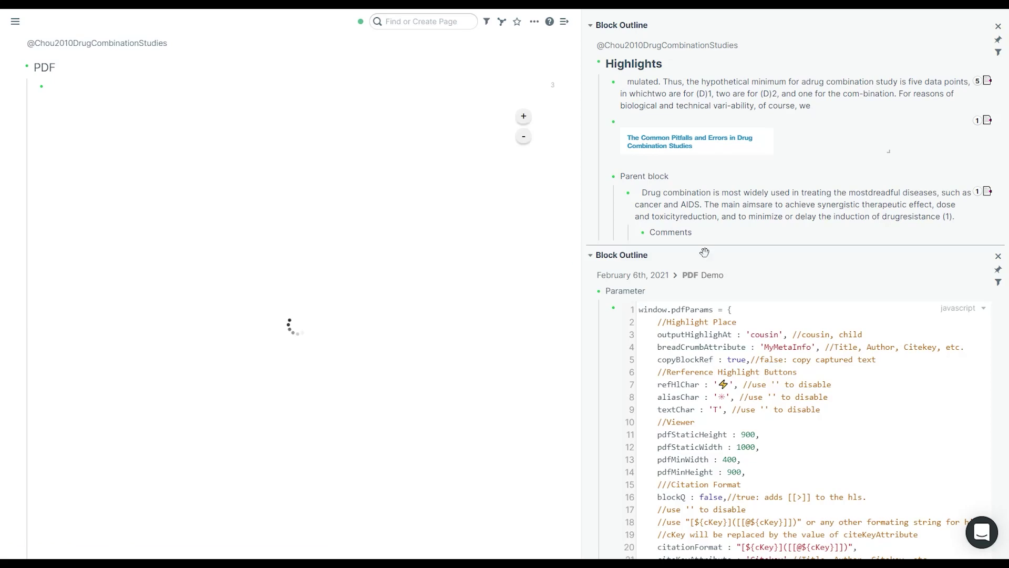
Jump from the sidebar highlights to the passages on drug combination use, the five data points and the Common Pitfalls heading in the PDF
left_click(980, 194)
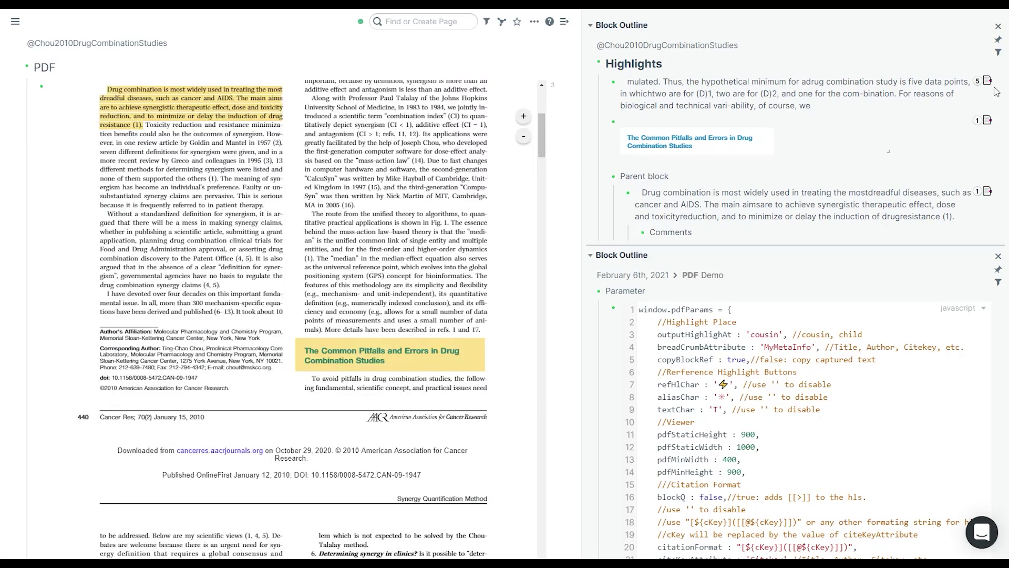
left_click(977, 82)
left_click(979, 120)
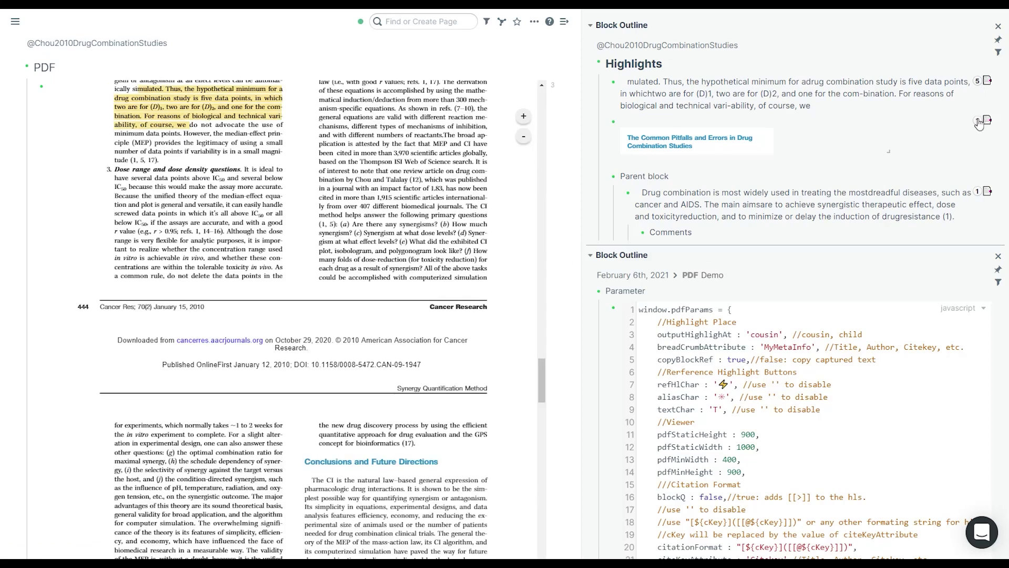
Highlight the PDF heading "Frequently Asked Questions for the CI Method and 'Do's and Don'ts'" and the paragraph opening below it through "data entry,"
scroll(391, 263, "down", 3)
scroll(392, 264, "down", 7)
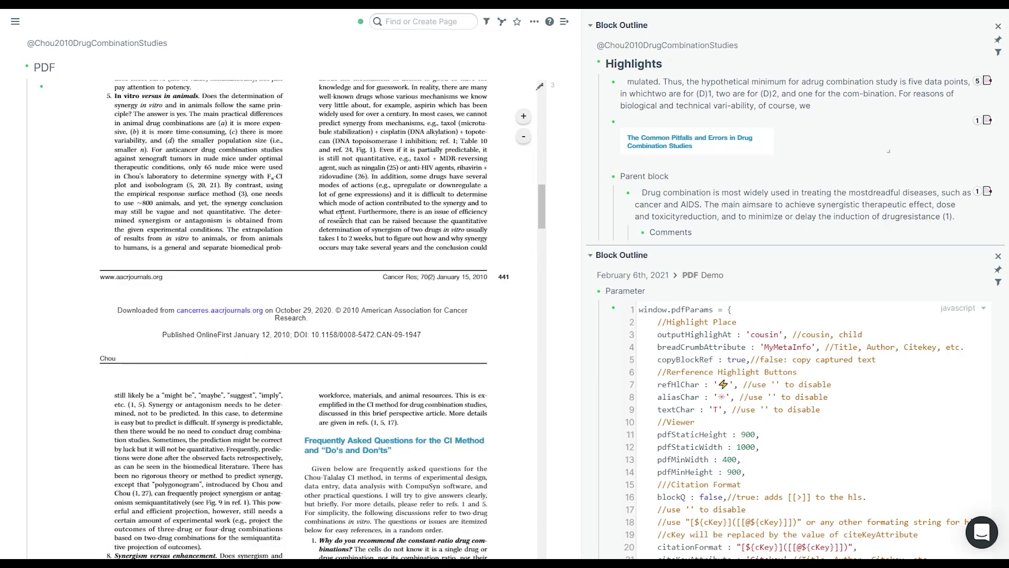
scroll(342, 330, "down", 3)
left_click_drag(306, 258, 392, 269)
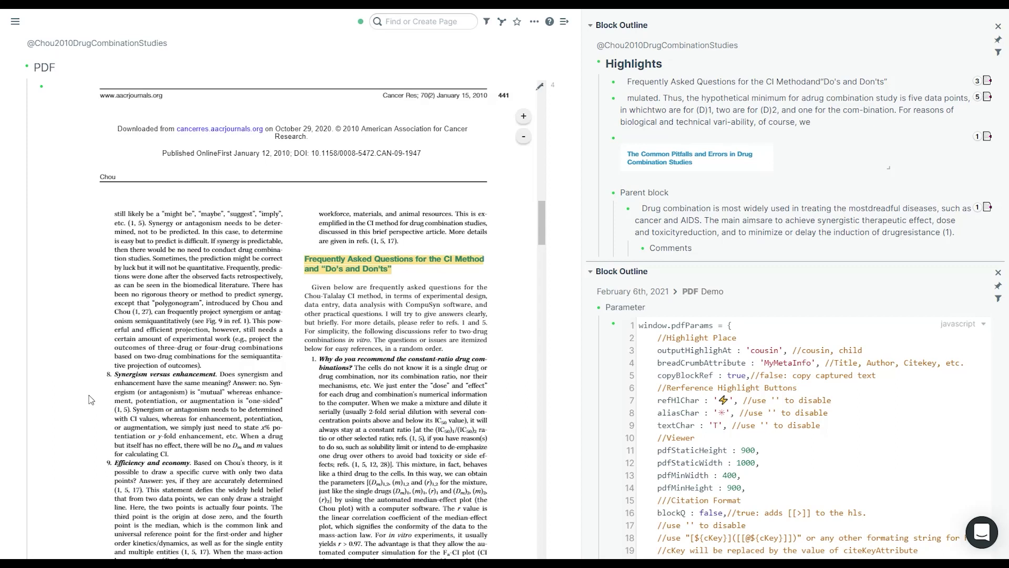
left_click_drag(313, 288, 341, 304)
left_click(376, 283)
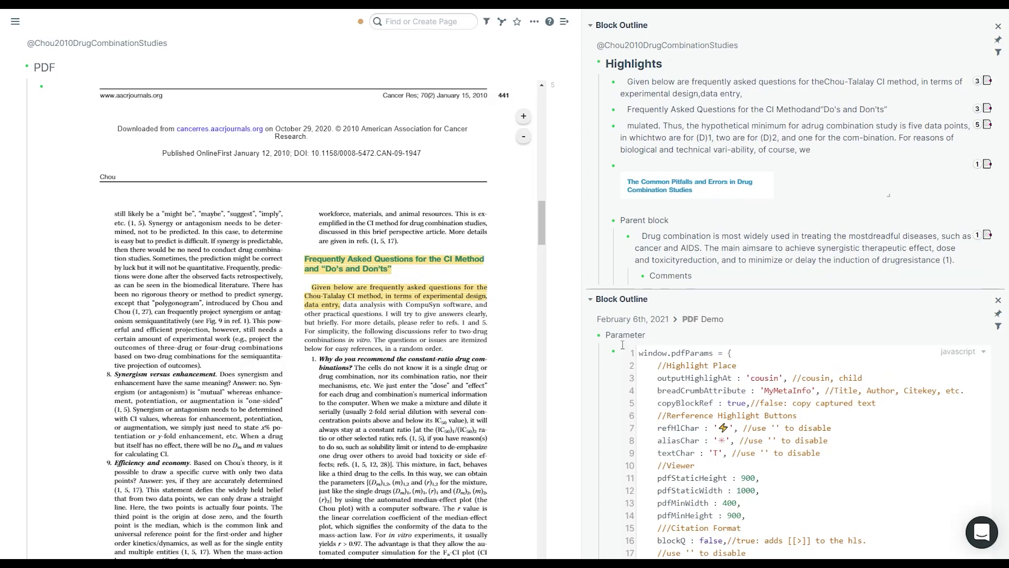
Point out copyBlockRef's true value and paste the new passage's block reference ((ANERuBt6o)) into a new block below Comments
scroll(731, 365, "down", 3)
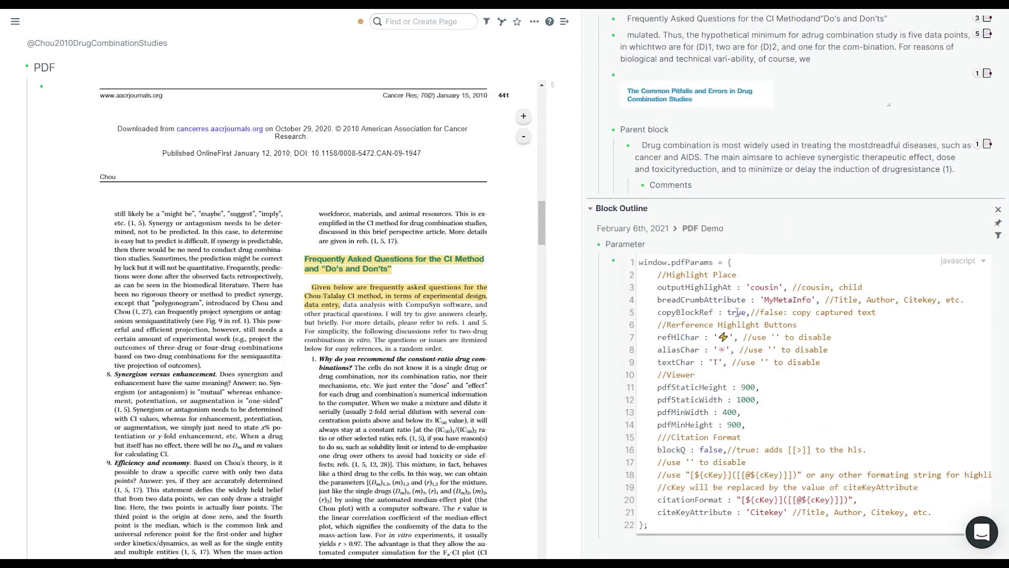
double_click(738, 312)
scroll(697, 314, "up", 3)
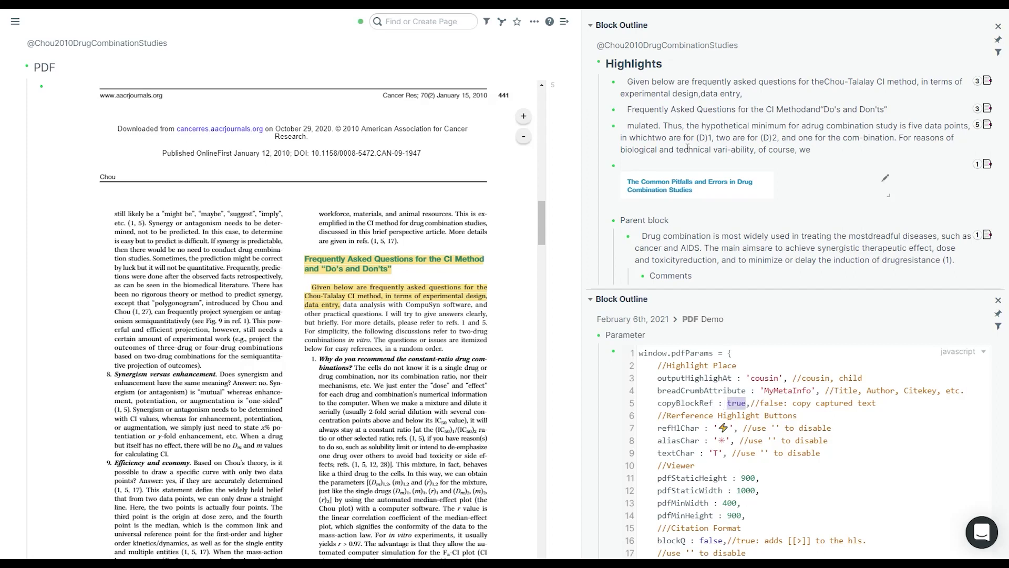
mouse_move(343, 312)
left_click(706, 283)
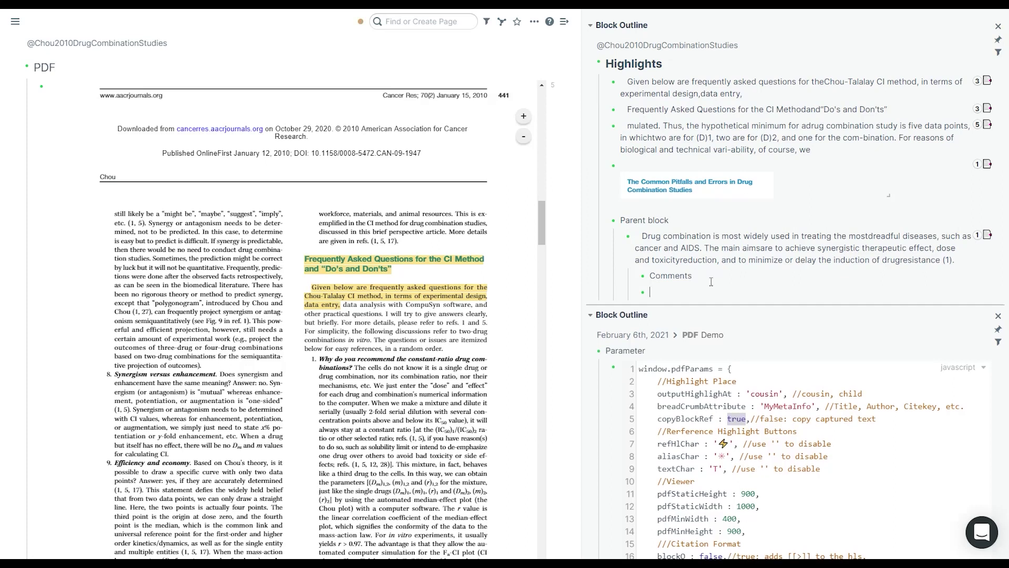
type("((ANERuBt6o))")
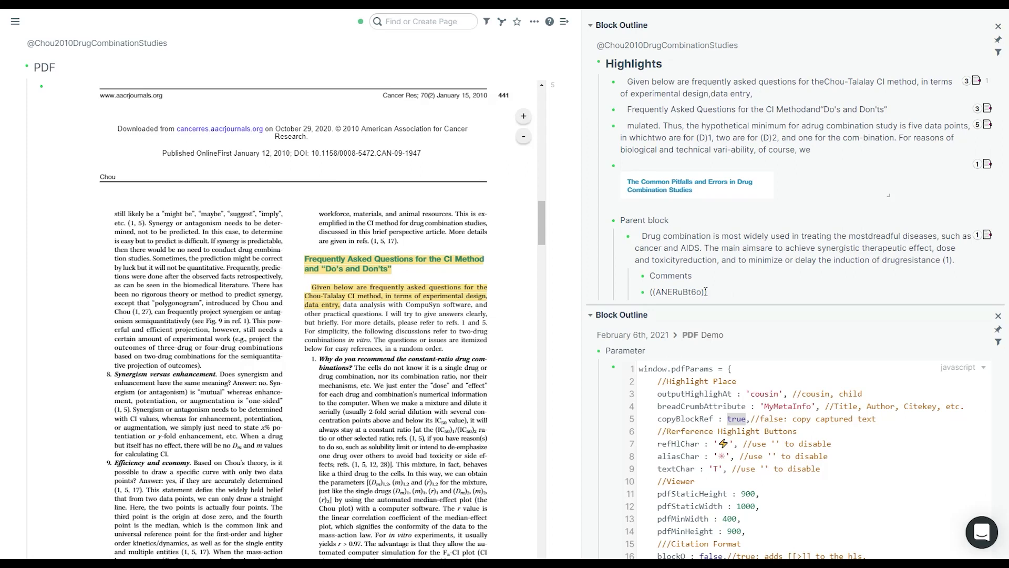
key("Return")
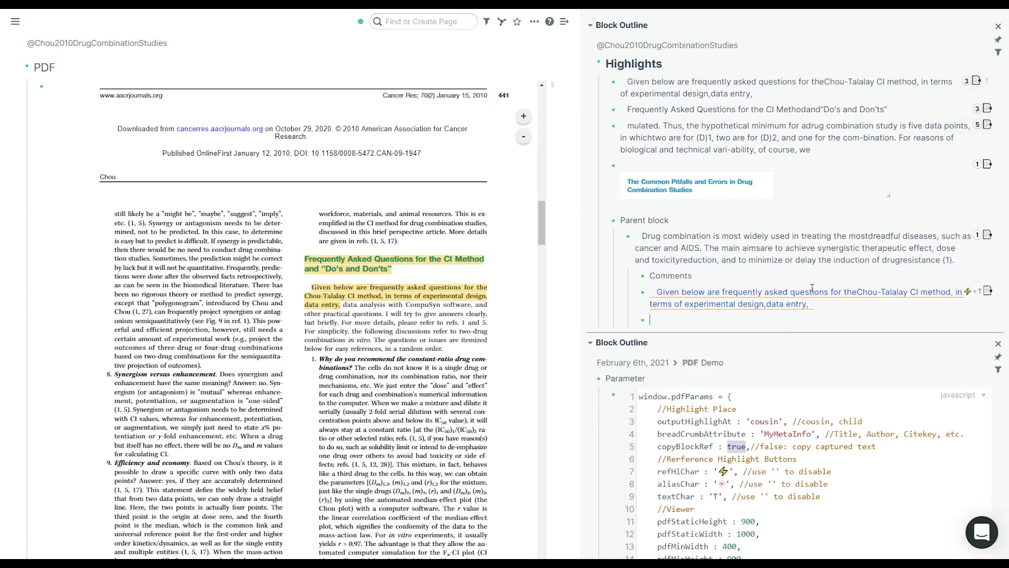
Go from the pasted reference to its original highlight, open the PDF at that passage in the sidebar, and close that PDF view
left_click(701, 312)
left_click(736, 447)
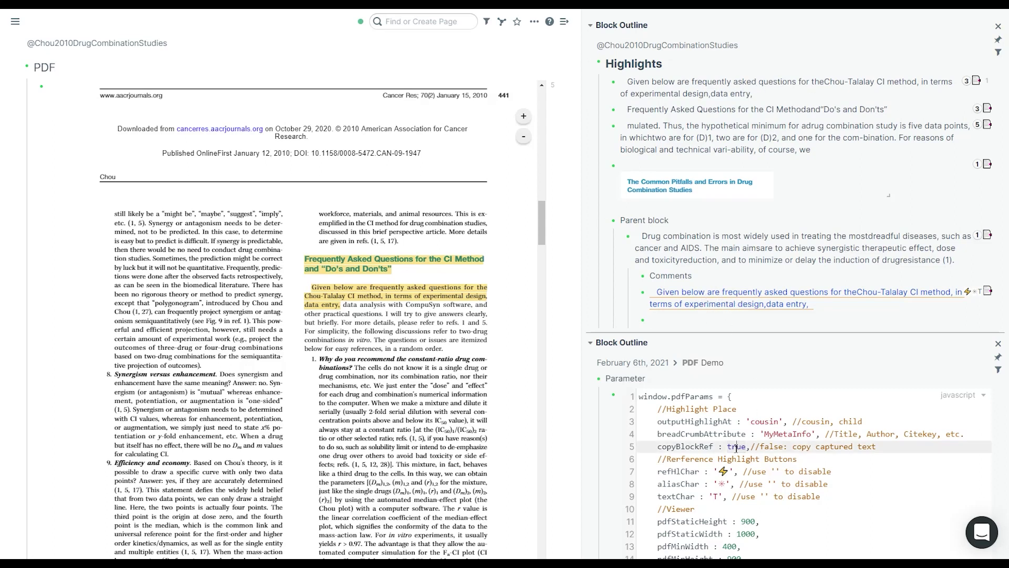
double_click(738, 447)
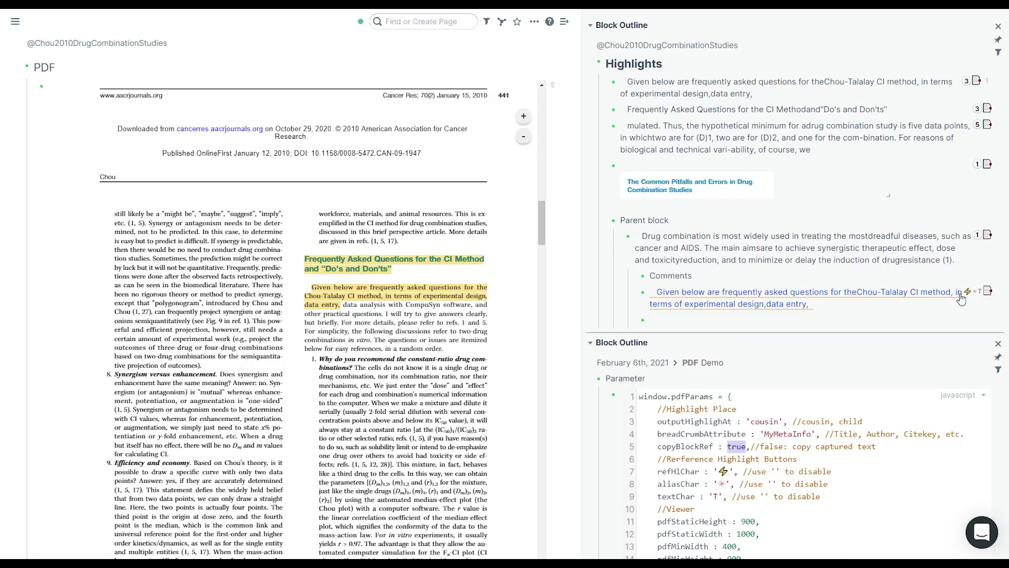
mouse_move(964, 303)
left_click(967, 293)
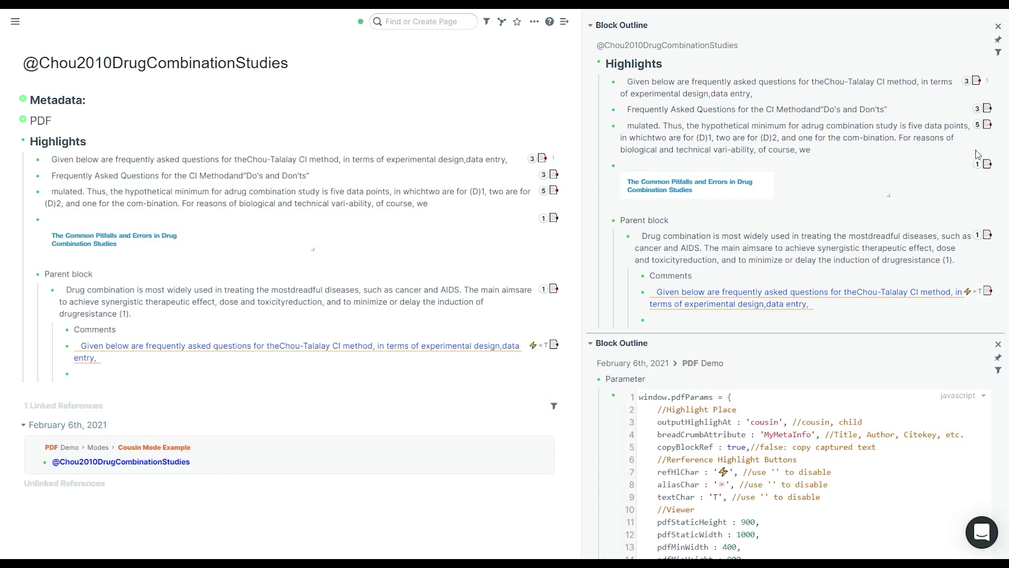
left_click(968, 292)
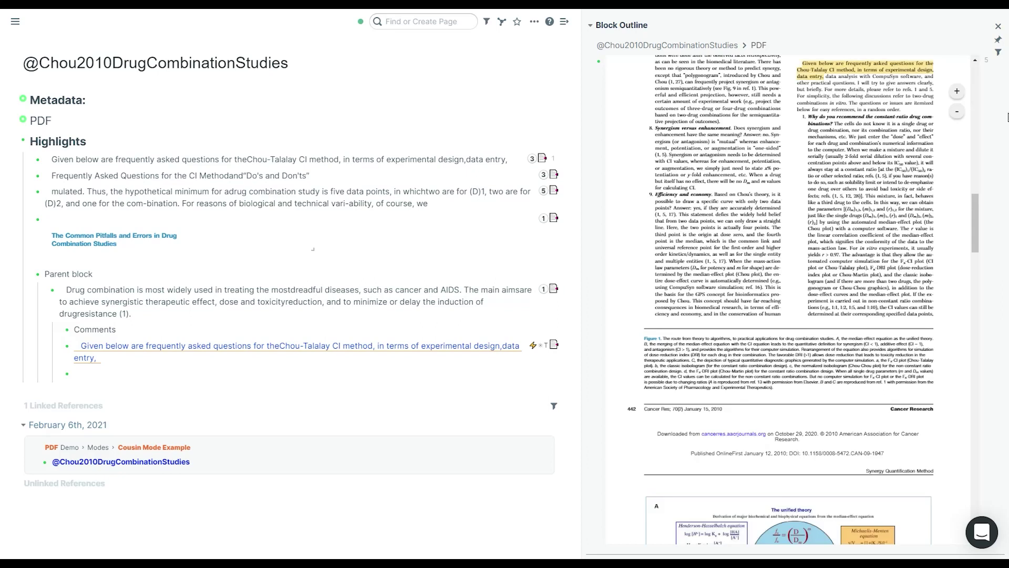
left_click(999, 28)
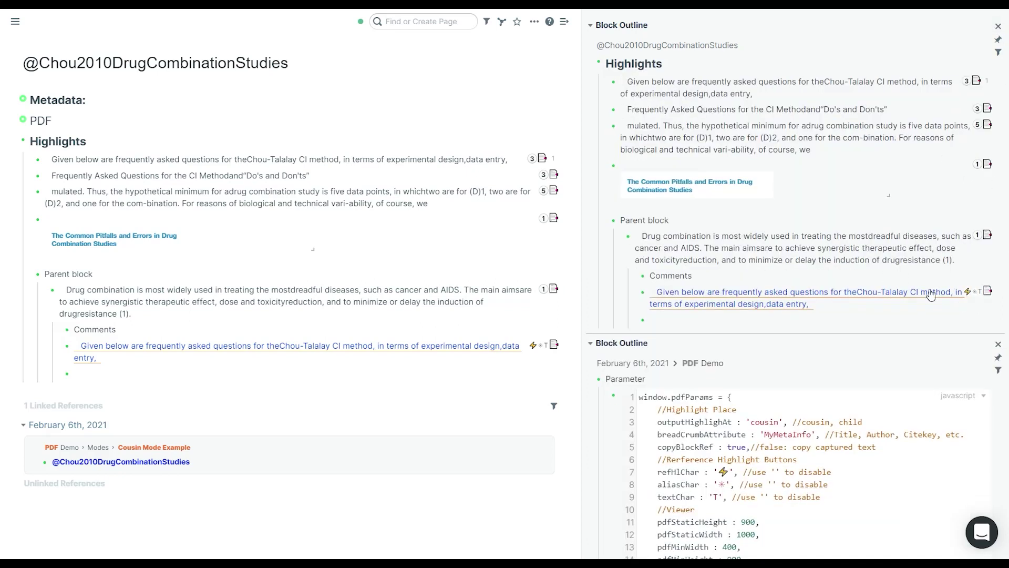
Try replacing the block reference below Comments with its plain text, and undo the replacement
scroll(931, 295, "down", 2)
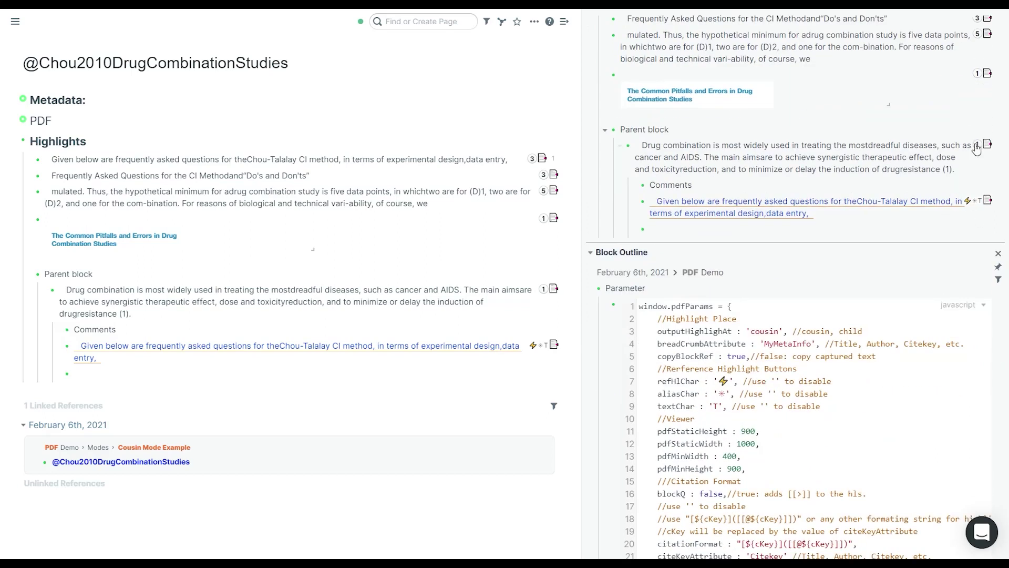
left_click(977, 205)
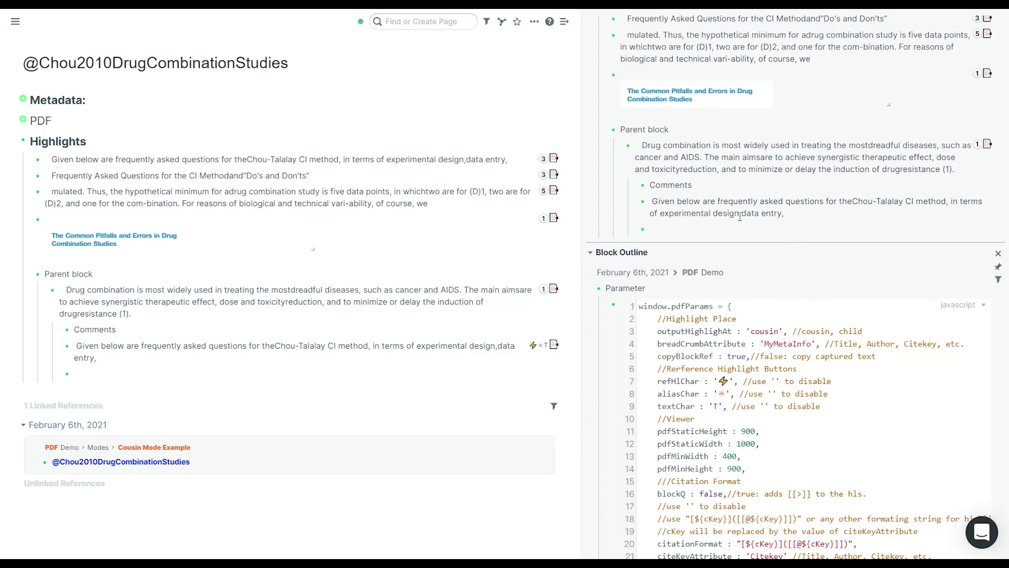
left_click_drag(804, 213, 652, 198)
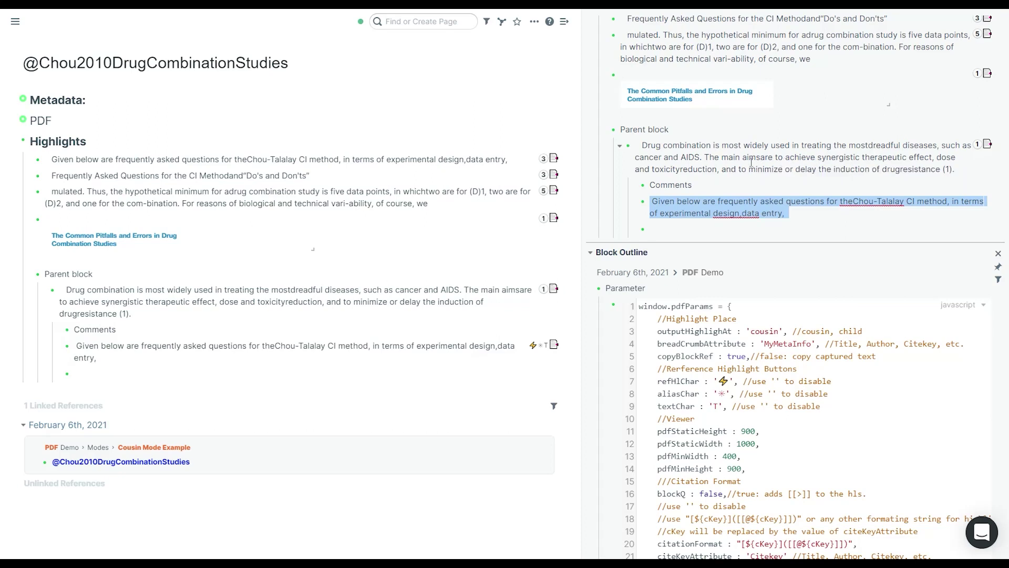
double_click(671, 186)
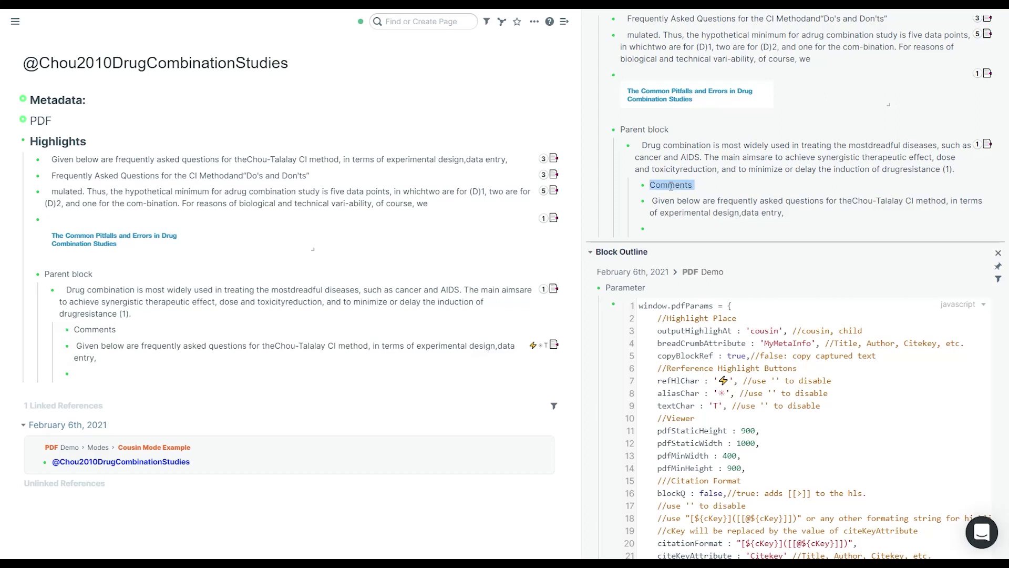
double_click(633, 130)
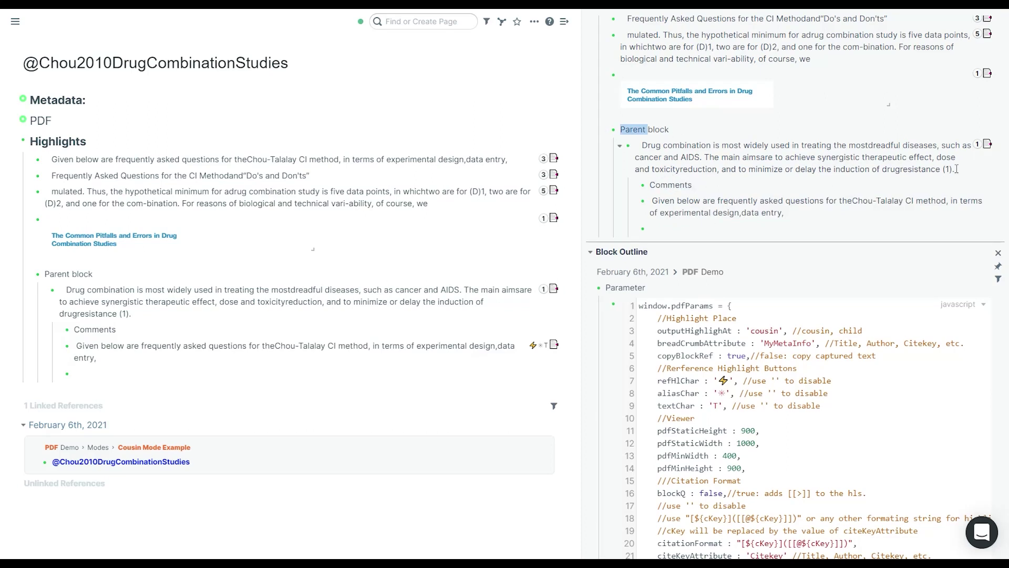
left_click(781, 211)
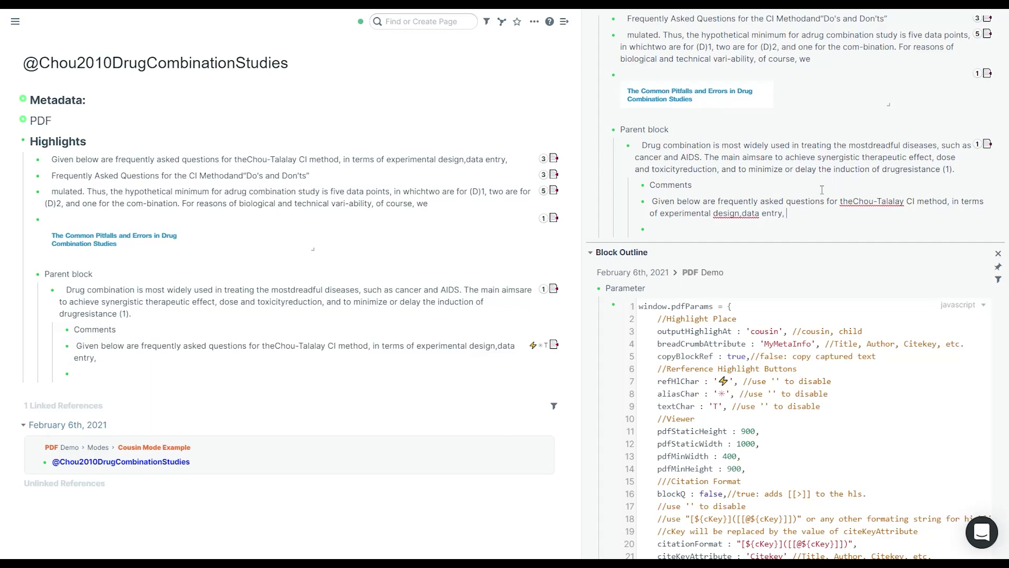
key("Escape")
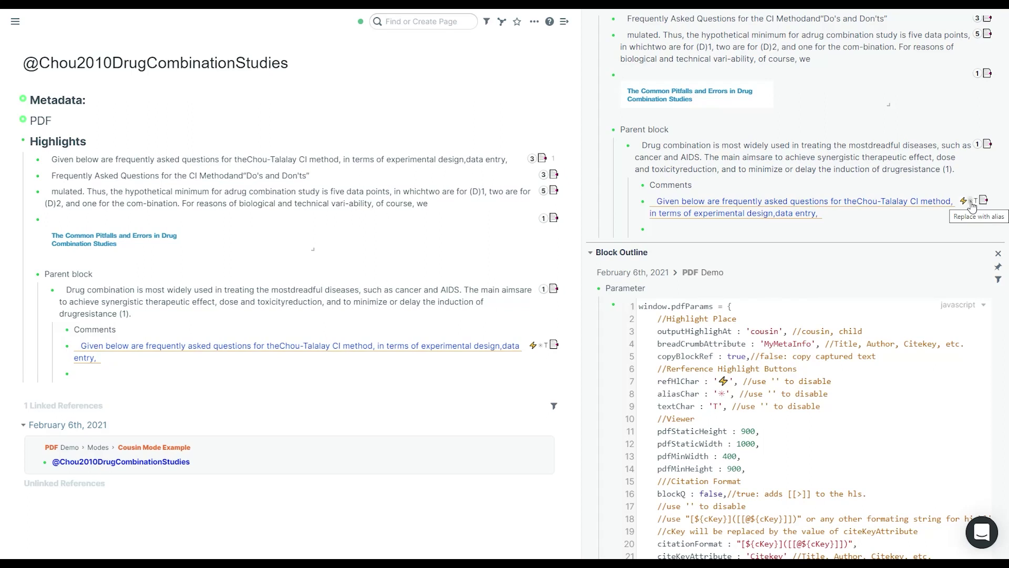
Replace the reference below Comments with its text plus a * alias, and check the alias by opening and closing its source highlight in the sidebar
left_click(970, 202)
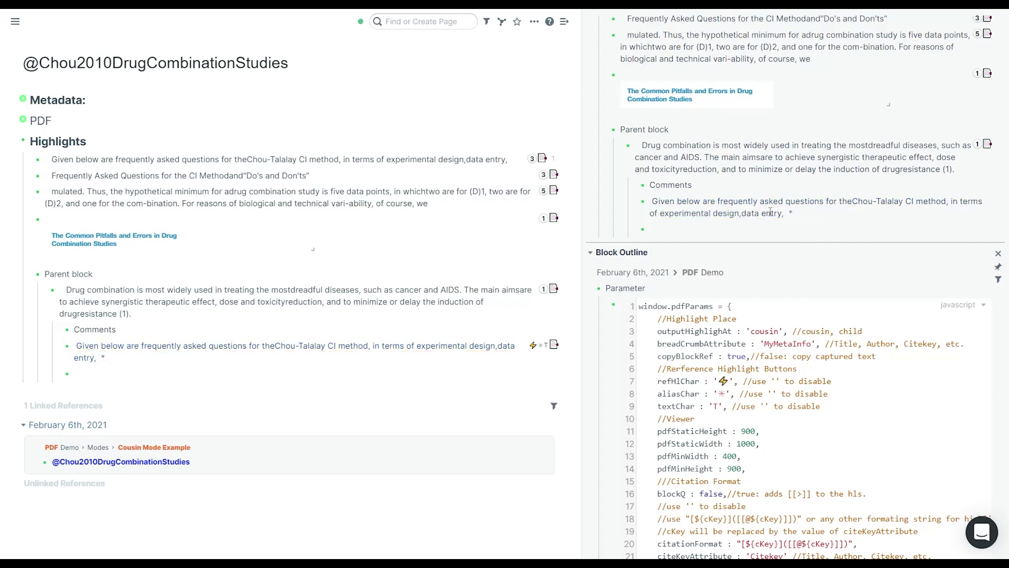
left_click(795, 215)
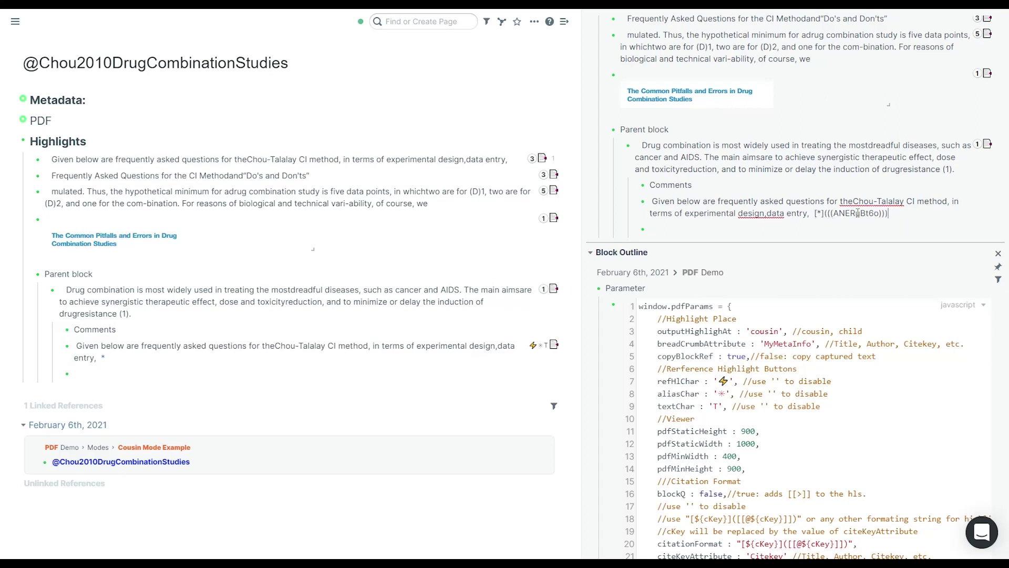
scroll(858, 213, "up", 2)
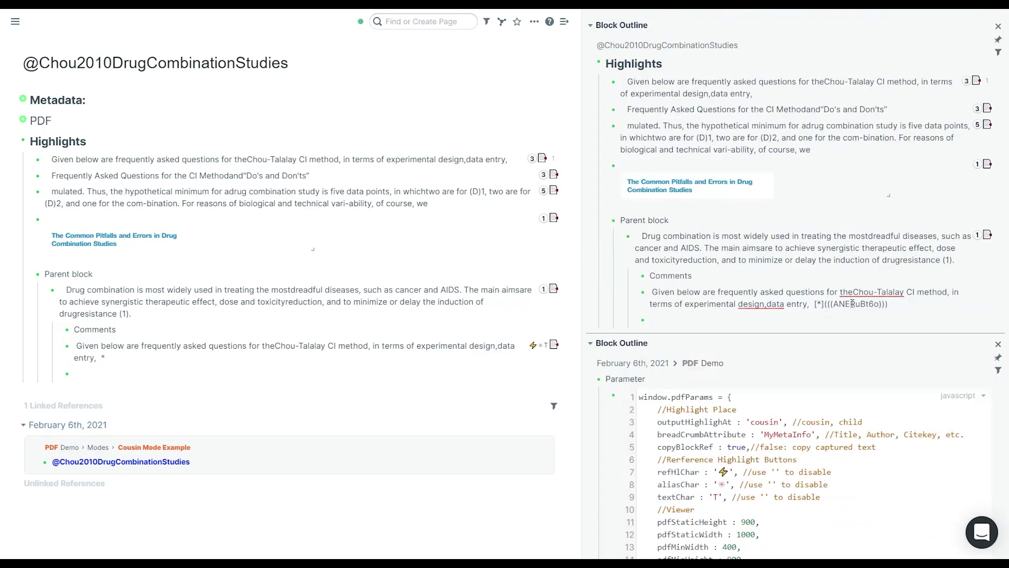
left_click(823, 320)
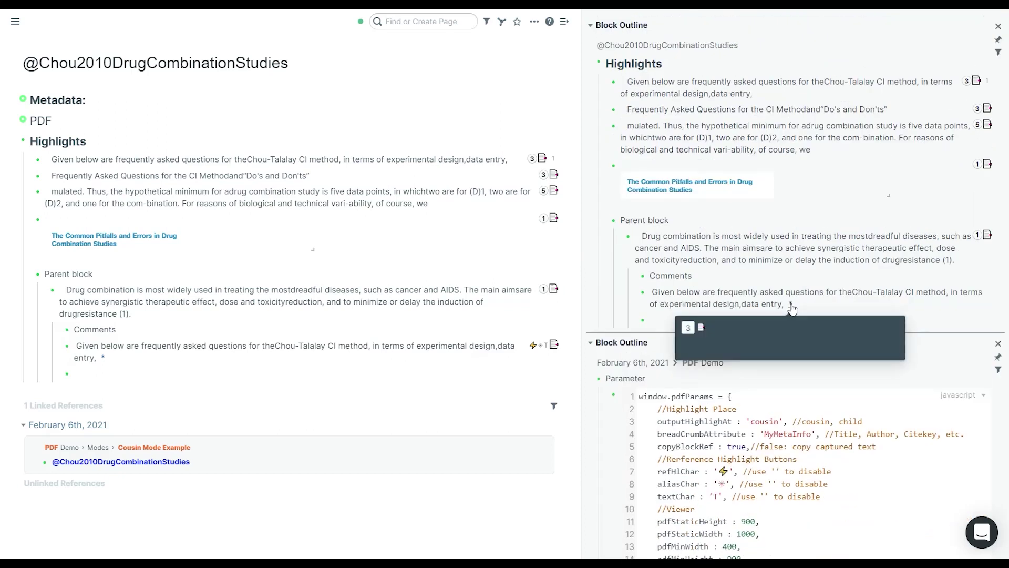
left_click(791, 305, "shift")
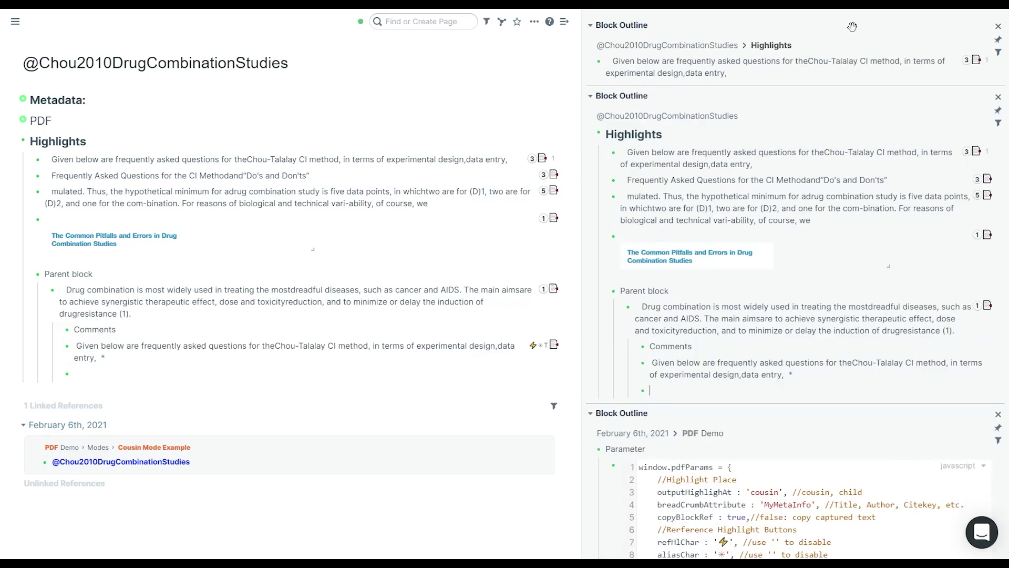
left_click(999, 26)
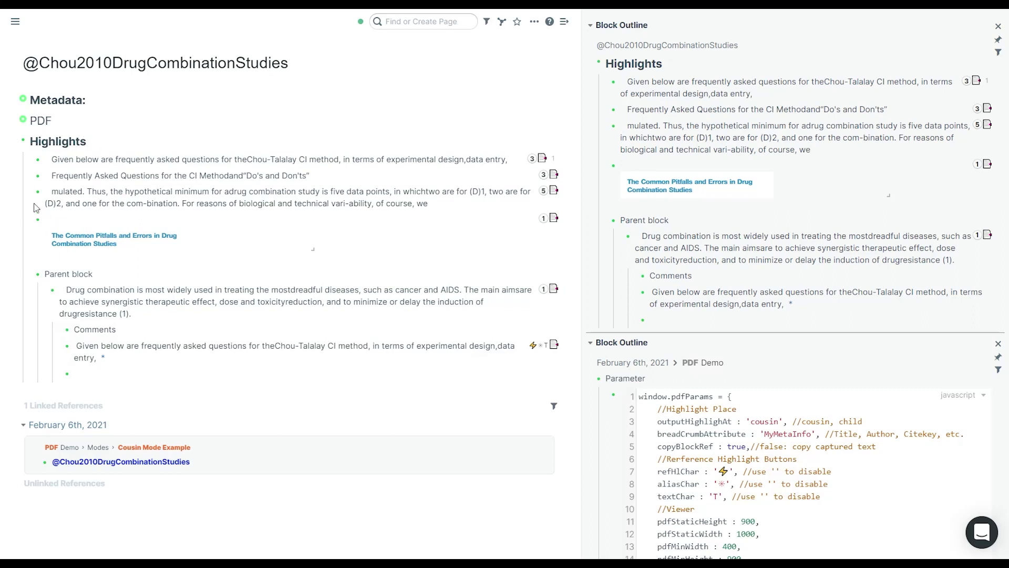
Move the five data points highlight under Parameter, above the code block, and open its PDF in the sidebar from there
mouse_move(38, 195)
left_click_drag(38, 195, 616, 392)
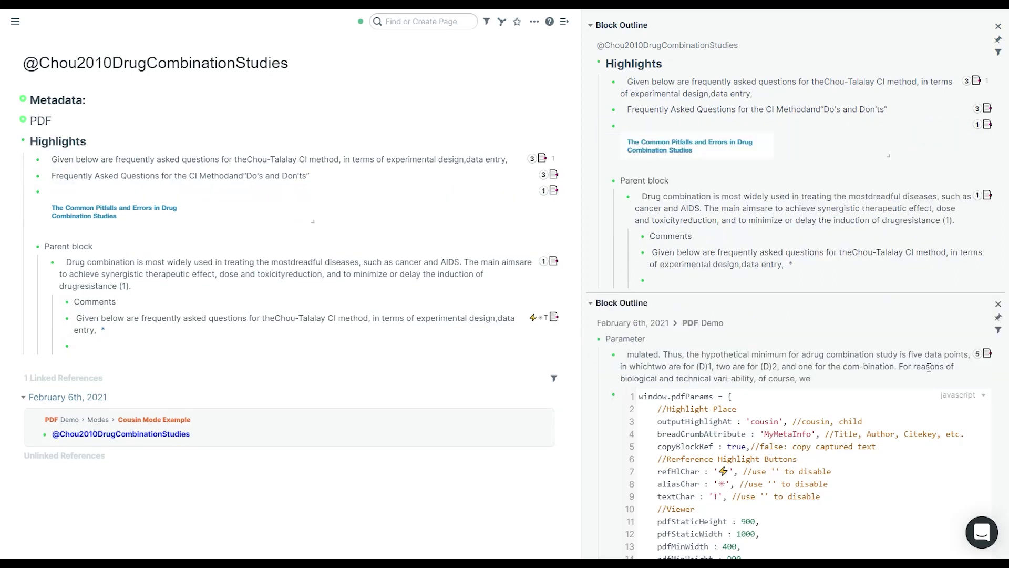
left_click(977, 354)
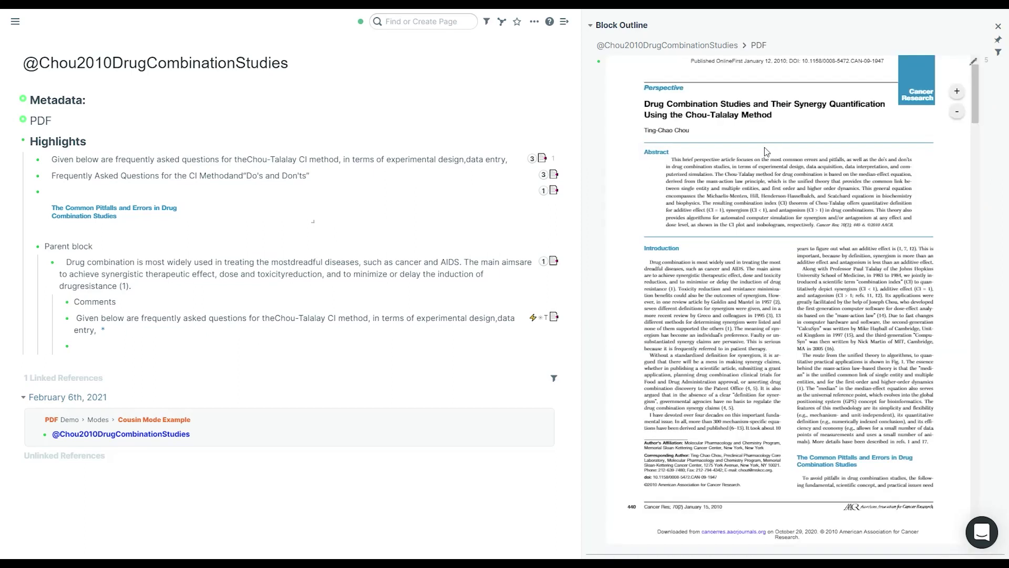
Close the PDF view, move the "Given below are frequently asked questions" highlight under Parameter, and open and close its PDF from there
left_click(999, 25)
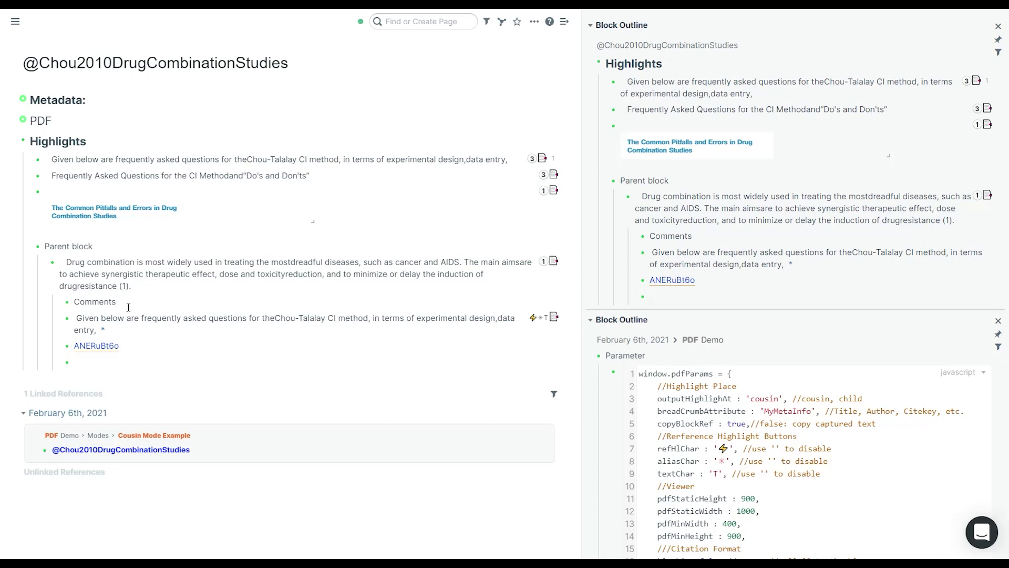
left_click(151, 266)
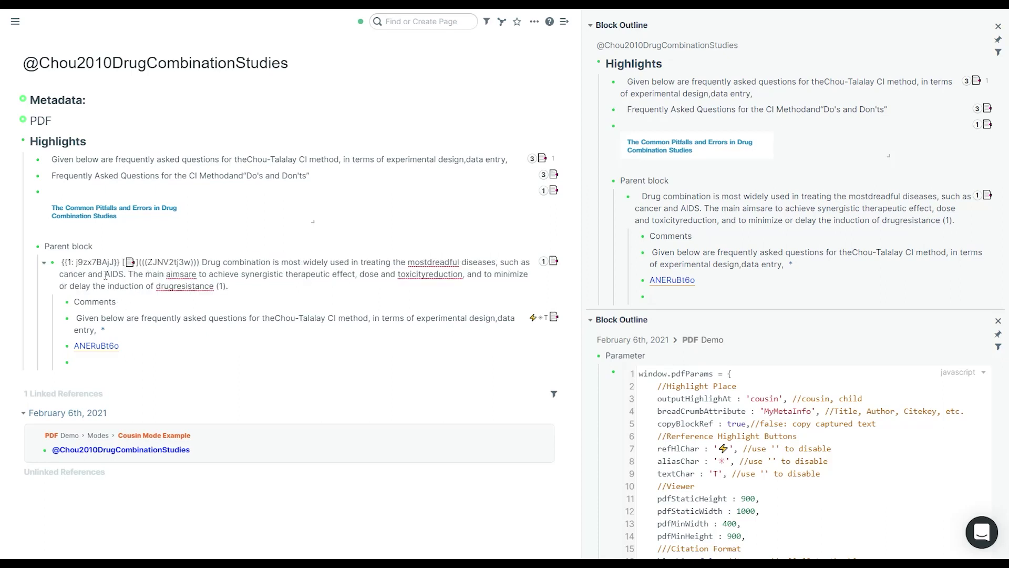
left_click(120, 169)
key("Escape")
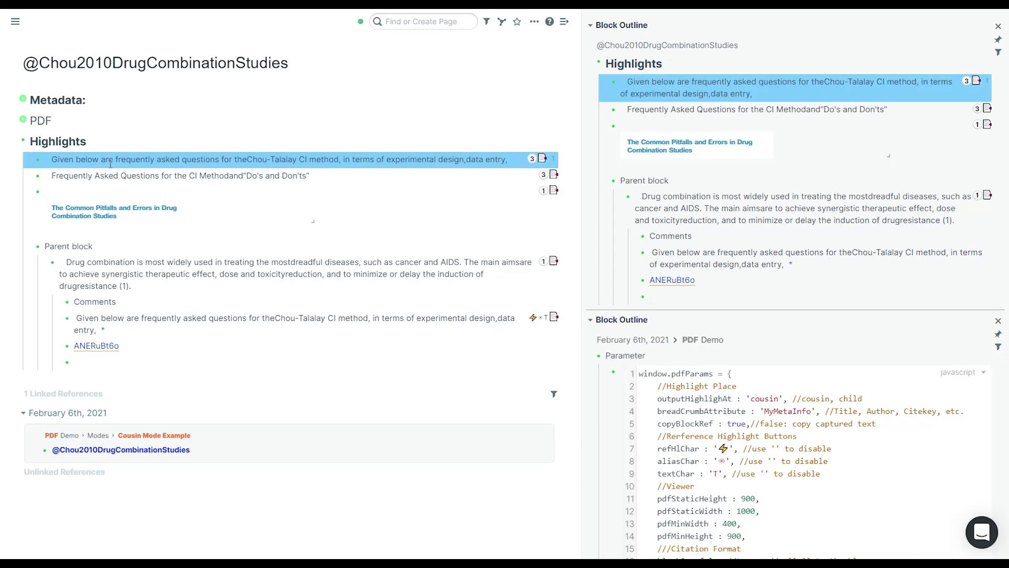
left_click_drag(584, 391, 628, 368)
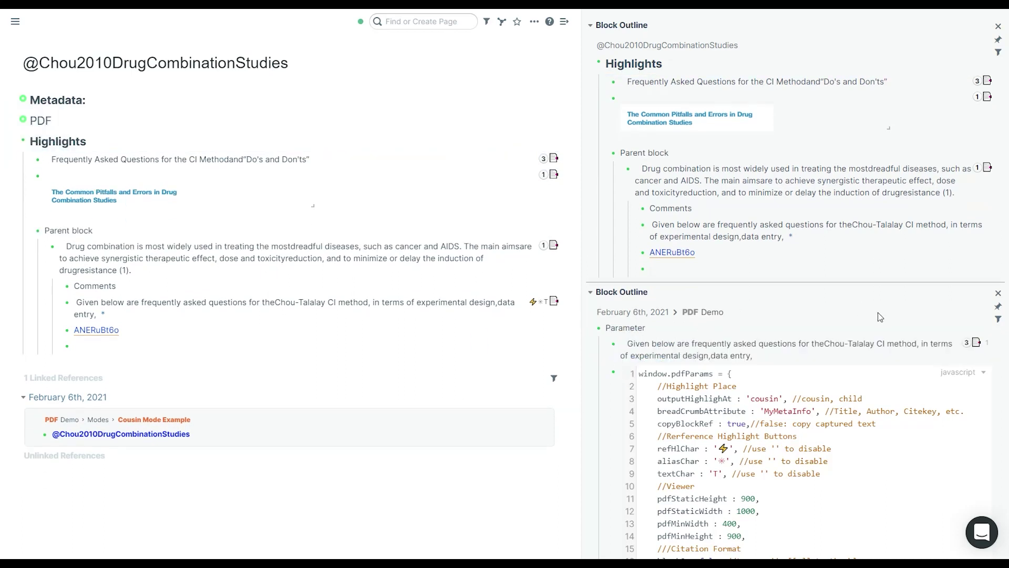
left_click(968, 344)
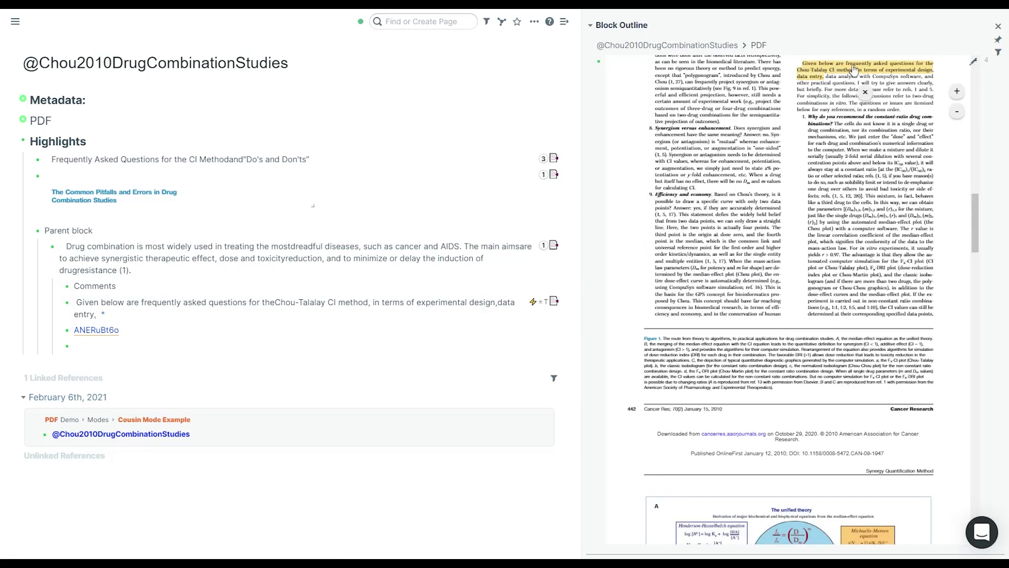
left_click(998, 26)
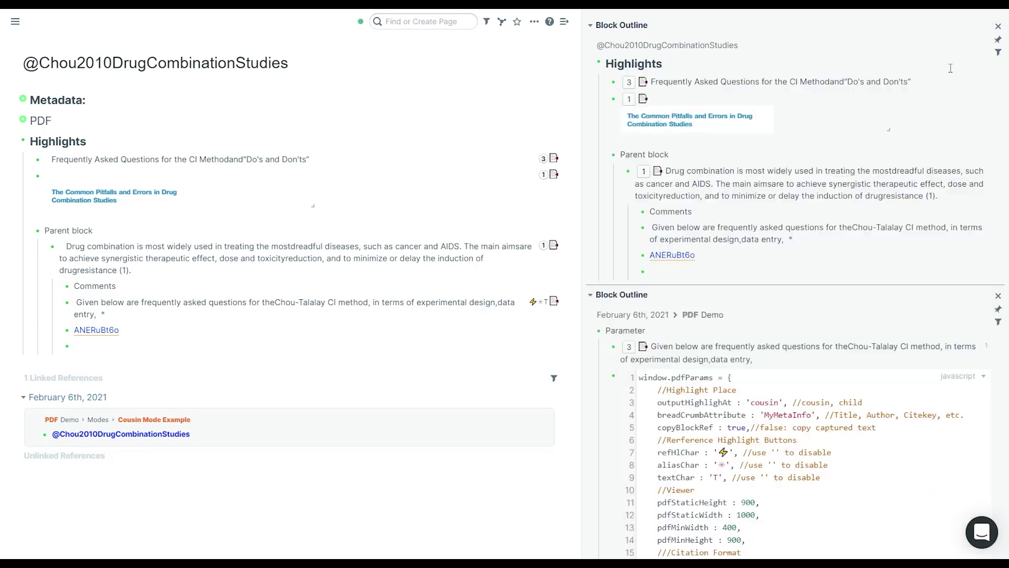
Delete the "Given below are frequently asked questions" highlight block under Parameter
left_click(870, 348)
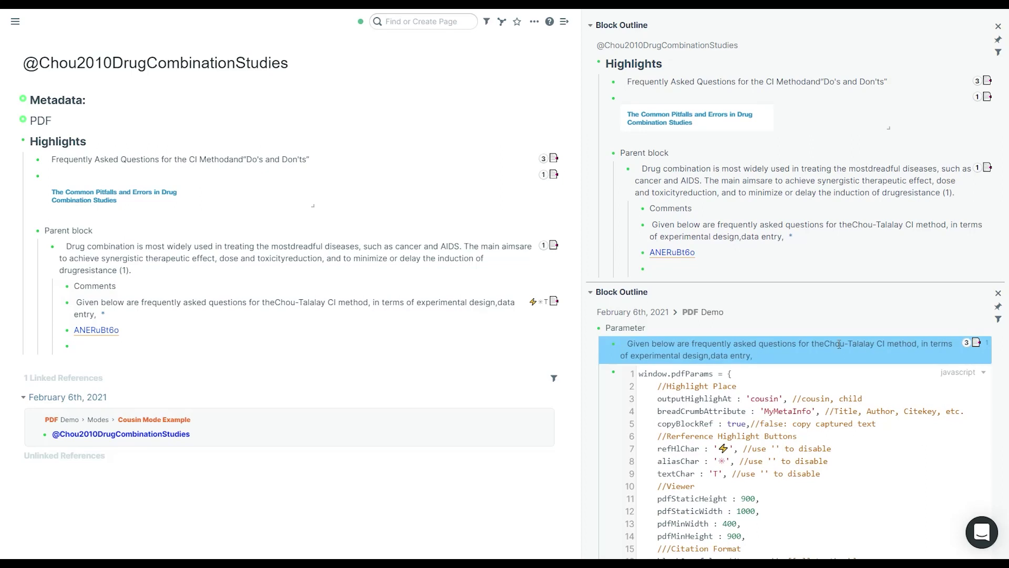
left_click(800, 346)
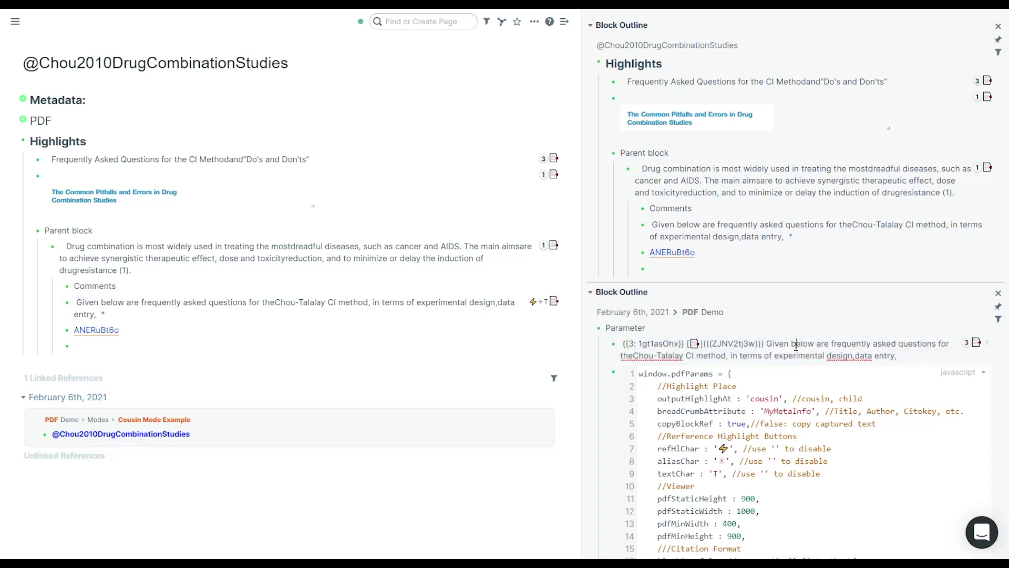
key("Escape")
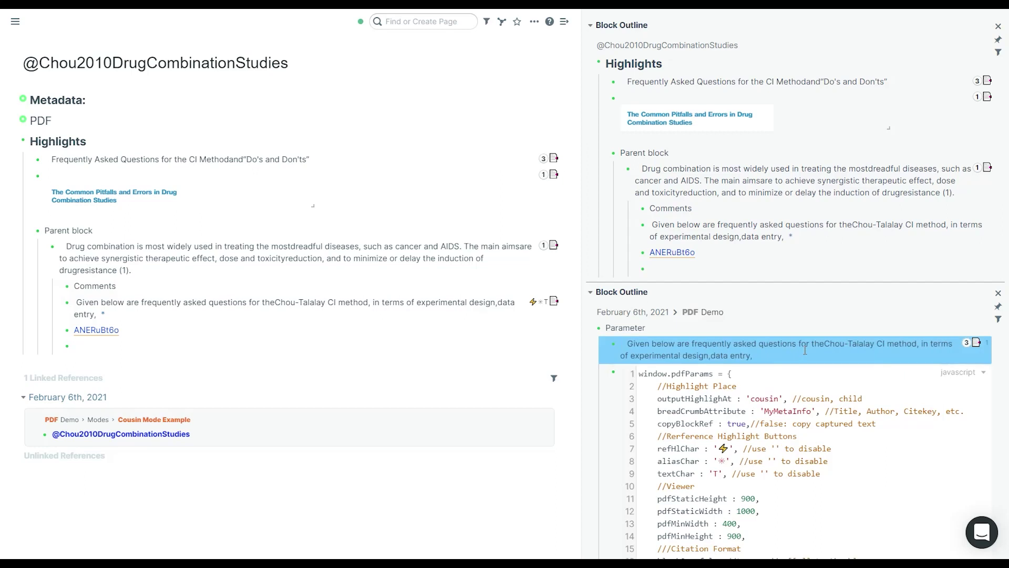
key("Delete")
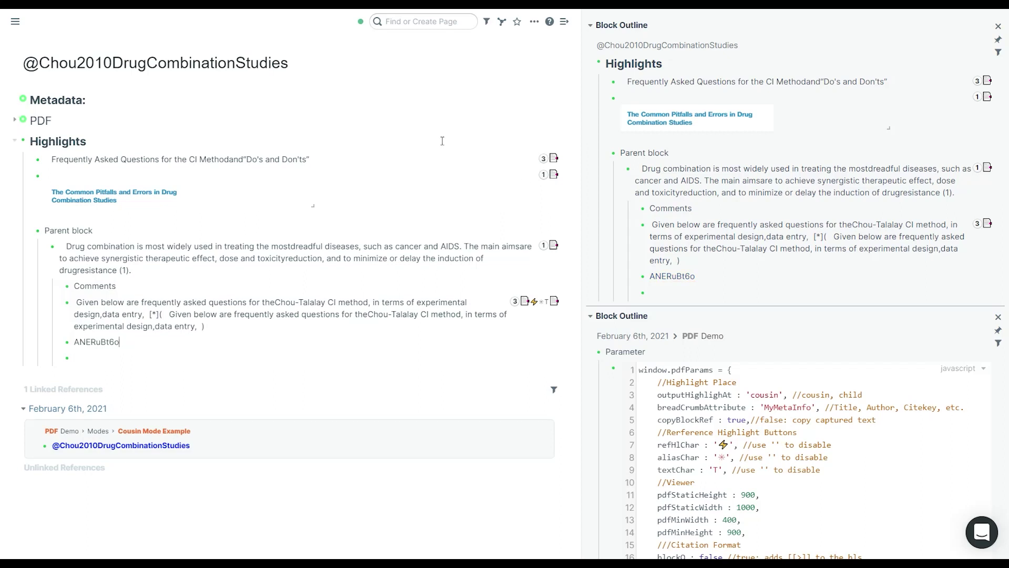
Expand the PDF, check the passage below the "Frequently Asked Questions" heading for the deleted highlight, and collapse the PDF again
left_click(15, 120)
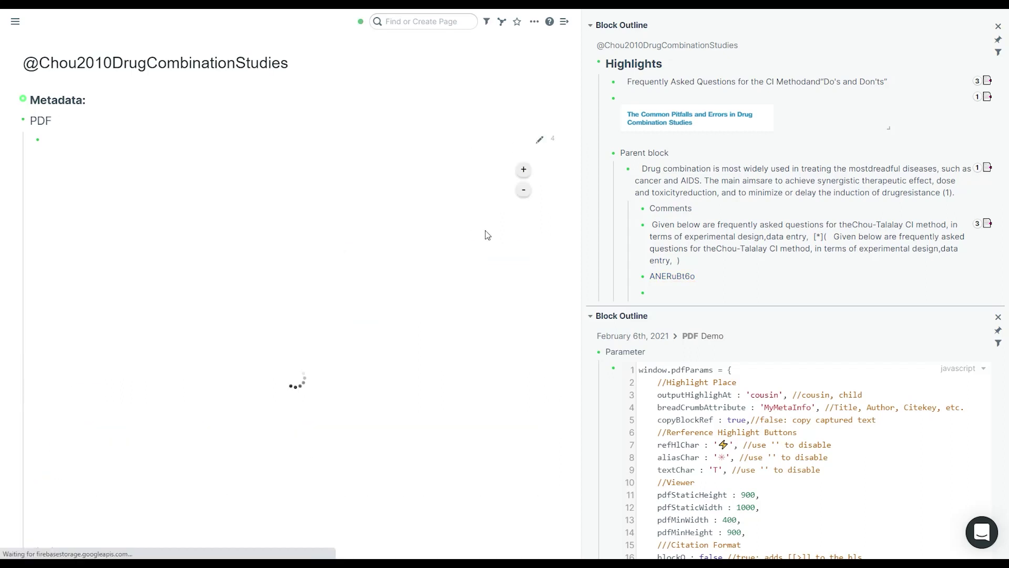
scroll(439, 217, "down", 10)
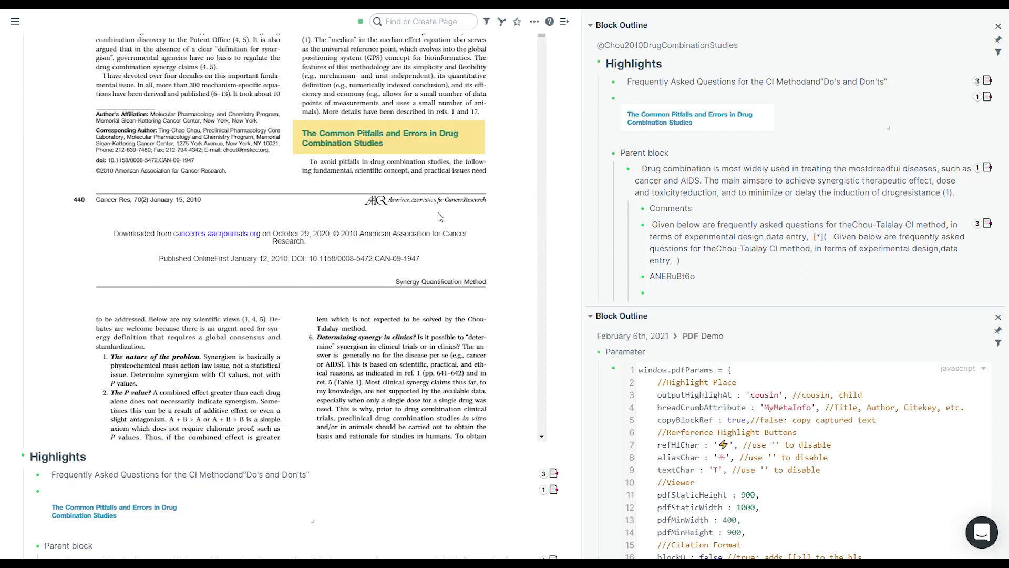
scroll(440, 217, "down", 5)
scroll(439, 213, "down", 10)
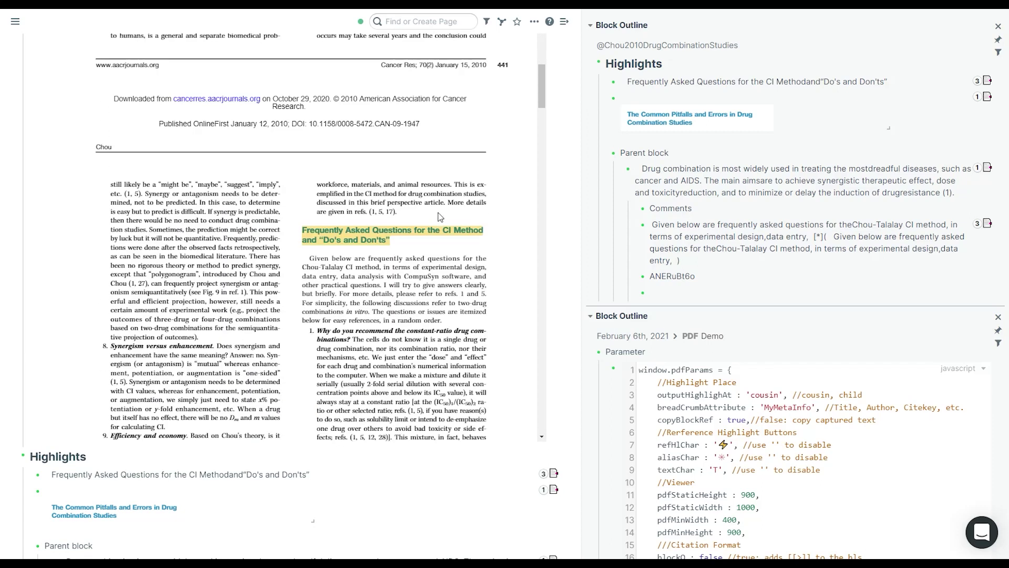
scroll(440, 217, "down", 3)
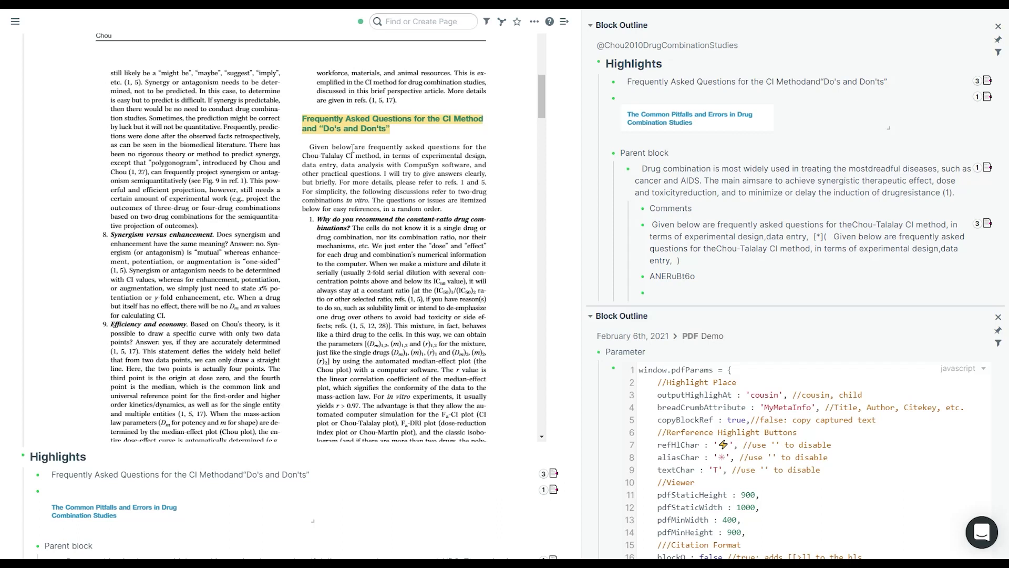
left_click_drag(311, 148, 434, 179)
scroll(562, 166, "up", 4)
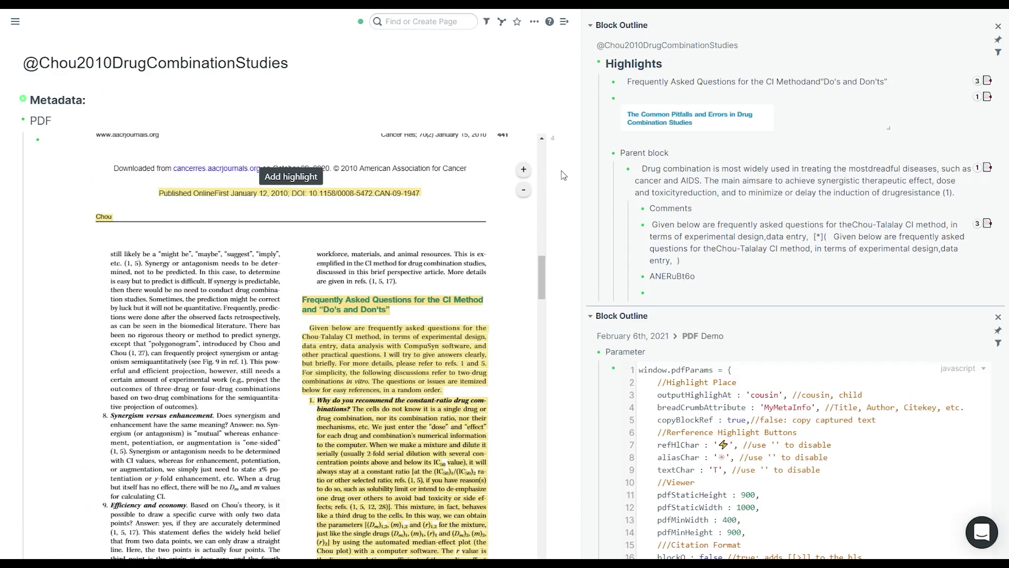
left_click(14, 120)
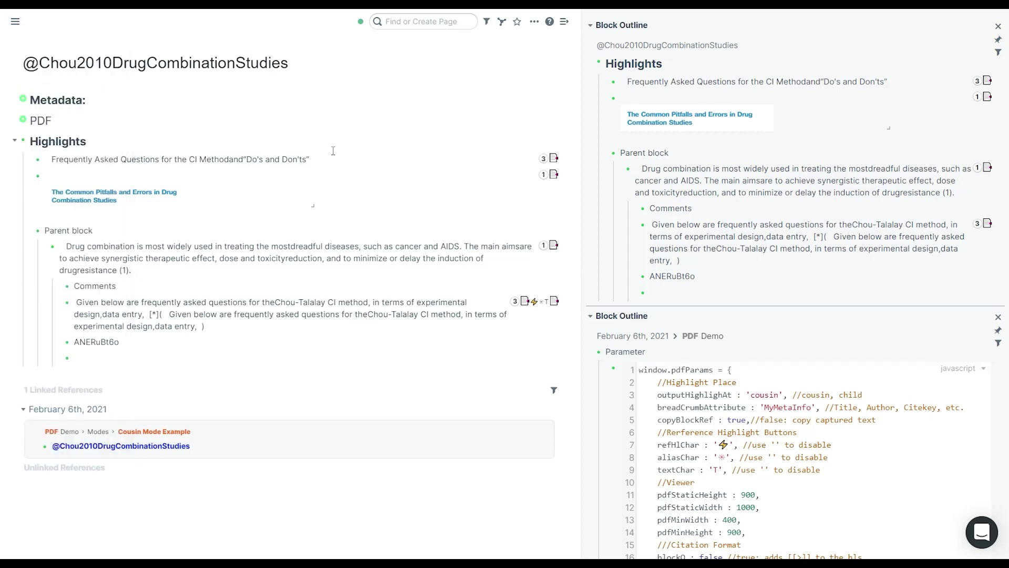
Open the roam/js/pdf/data/-472691984 page from the list of all pages
mouse_move(14, 21)
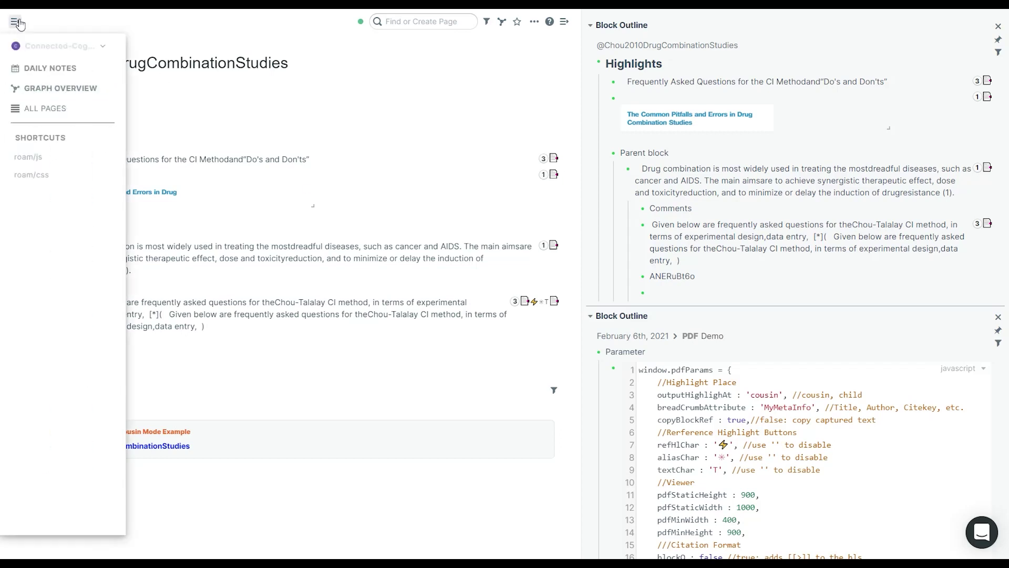
left_click(55, 111)
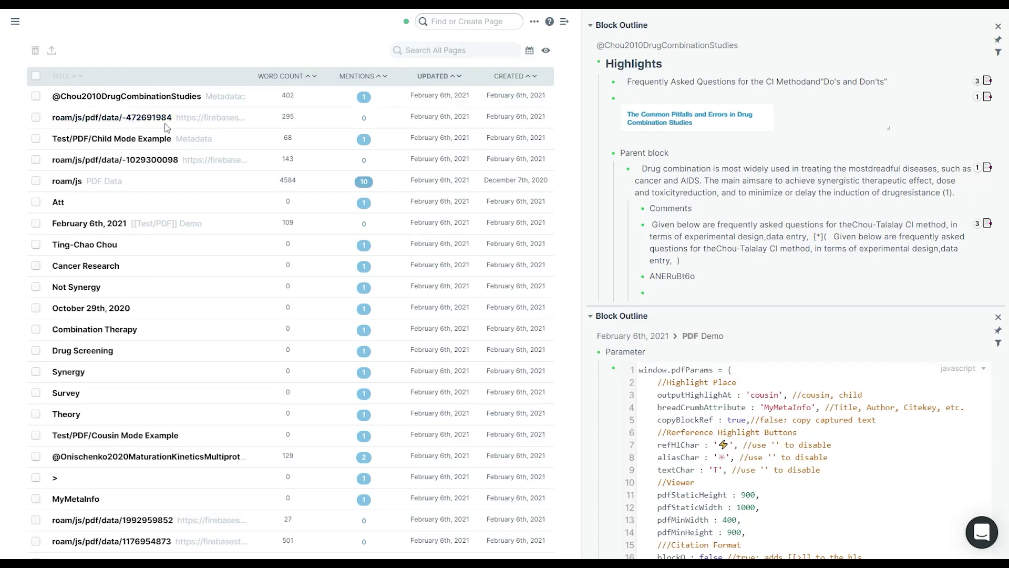
left_click(133, 121)
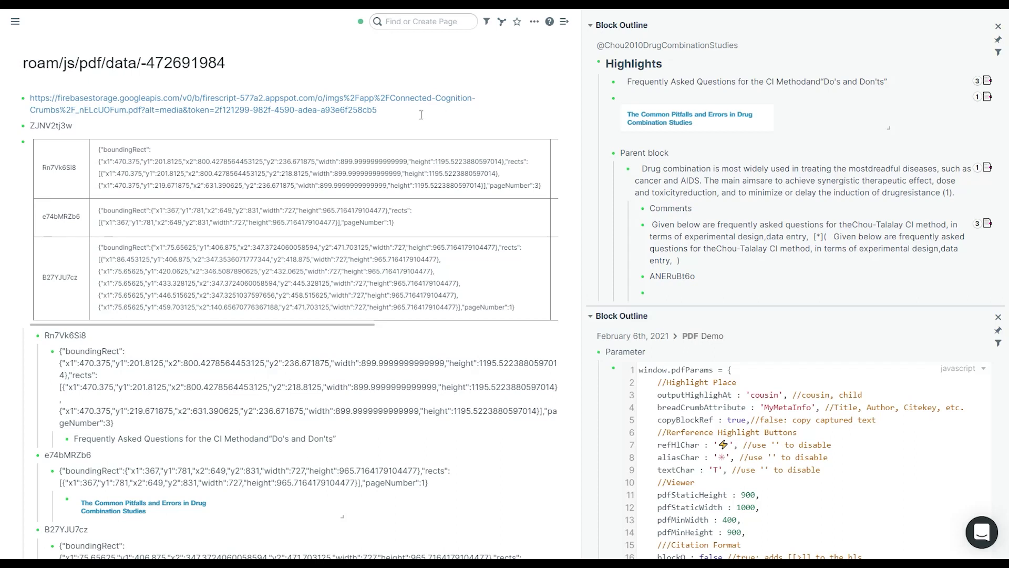
Examine the data page's options, title, stored PDF URL and the block ID below it
left_click(536, 23)
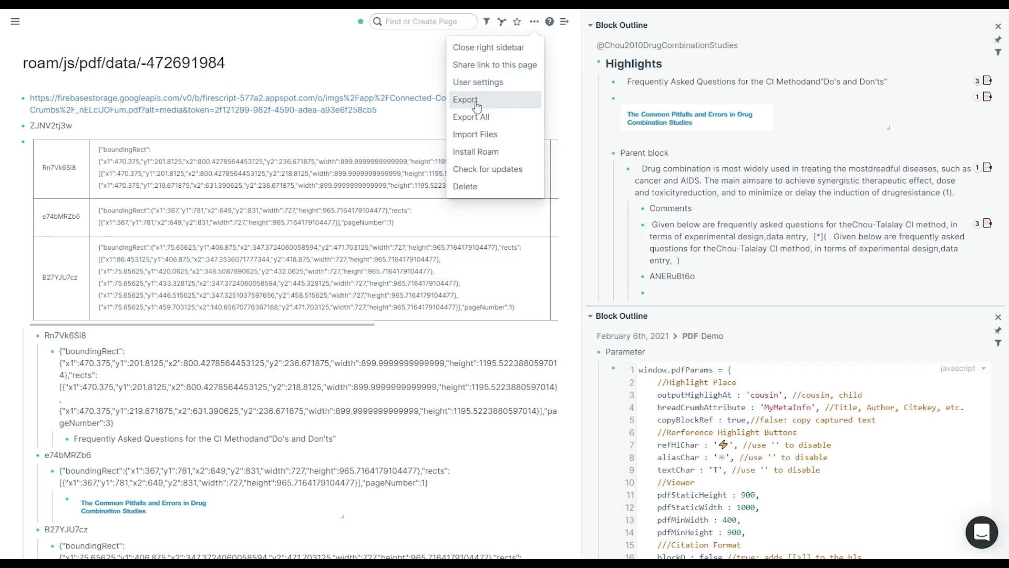
left_click(470, 116)
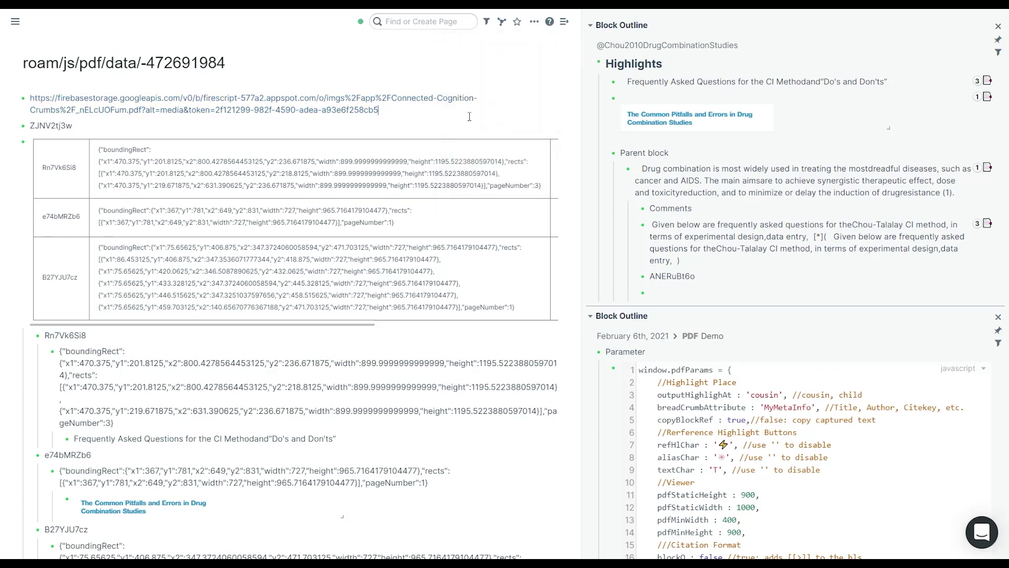
left_click(420, 70)
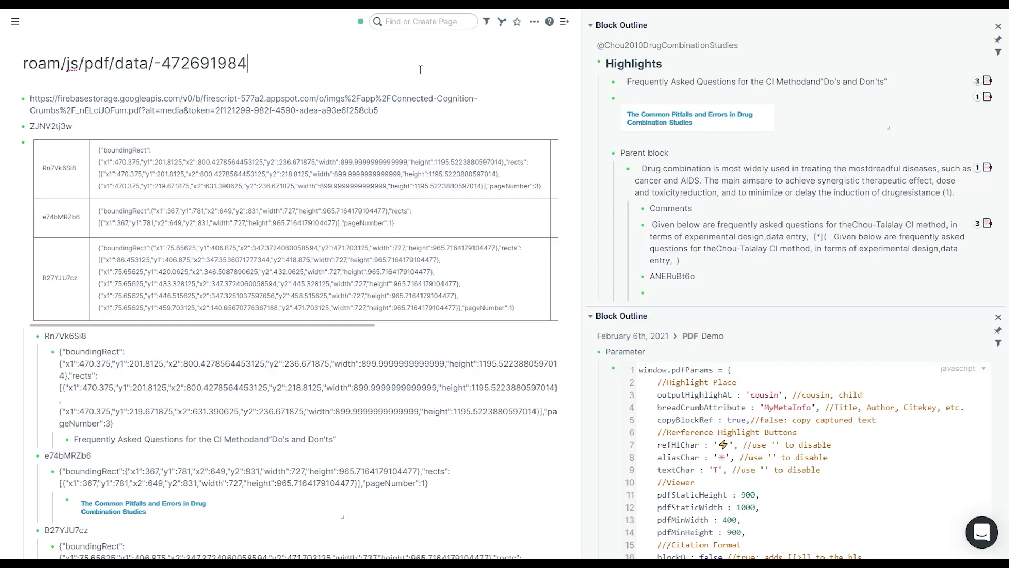
left_click(405, 114)
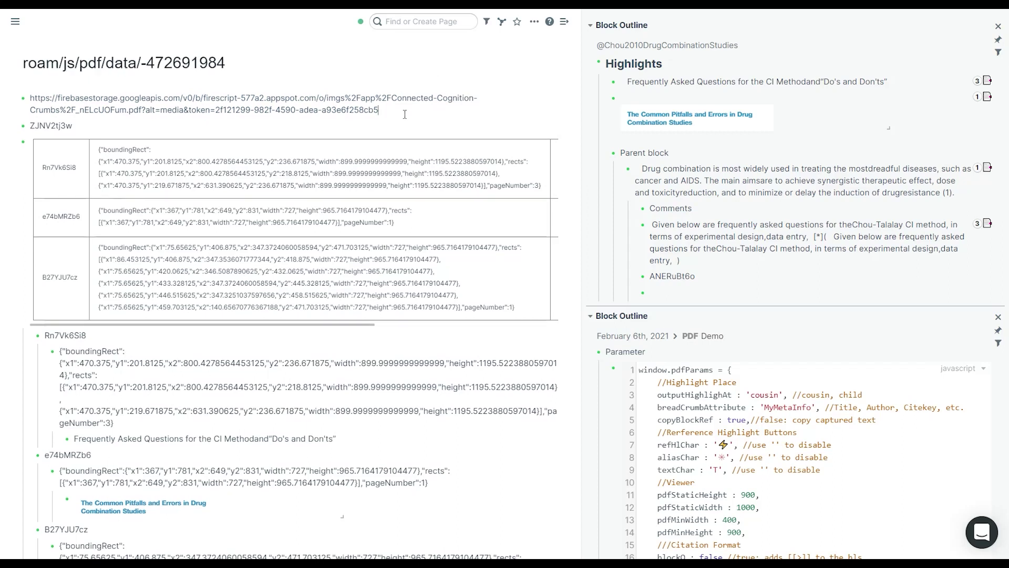
key("ctrl+a")
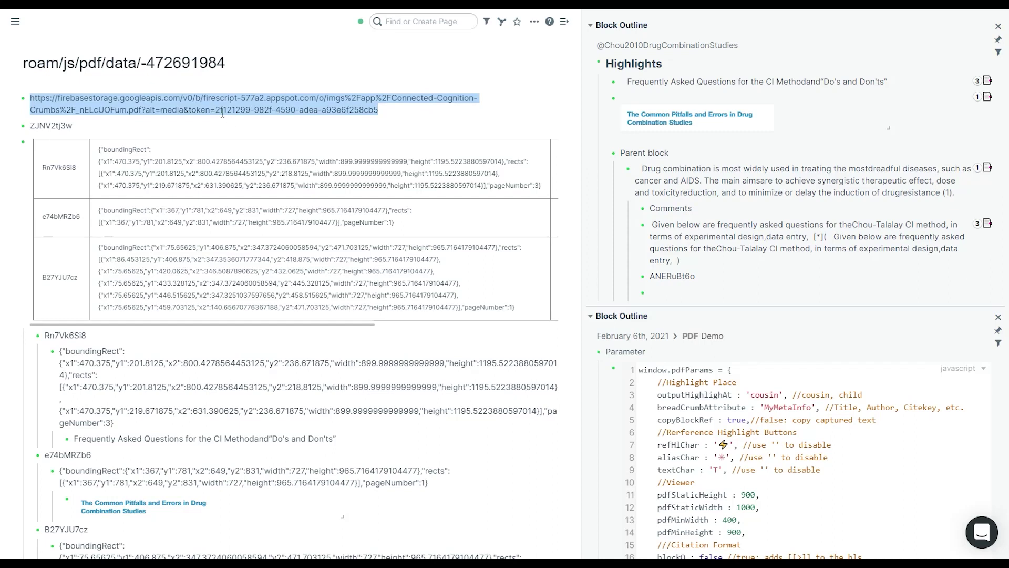
double_click(44, 125)
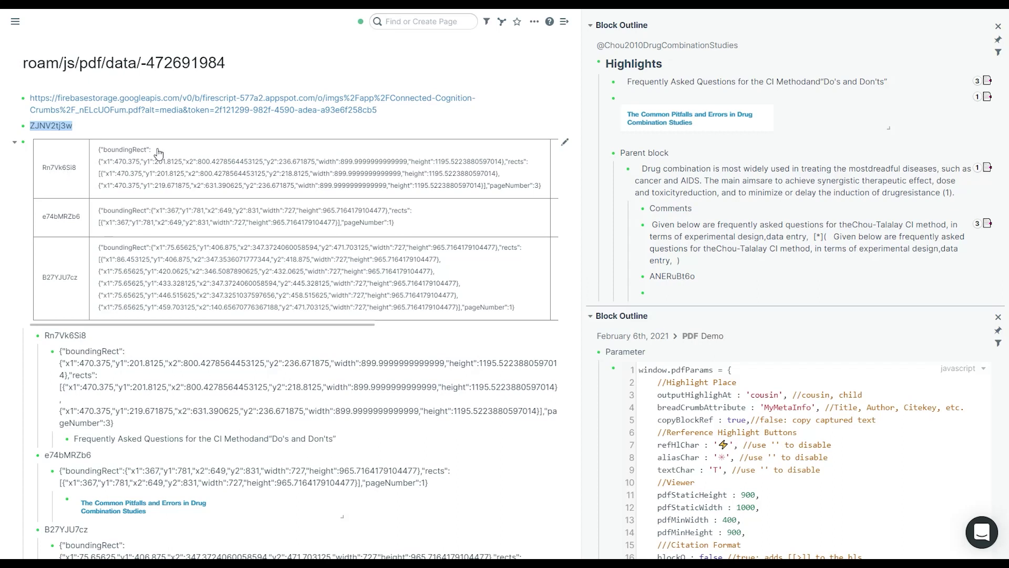
Examine the highlight data table across all its columns, and check the page's options for deleting it
left_click(461, 331)
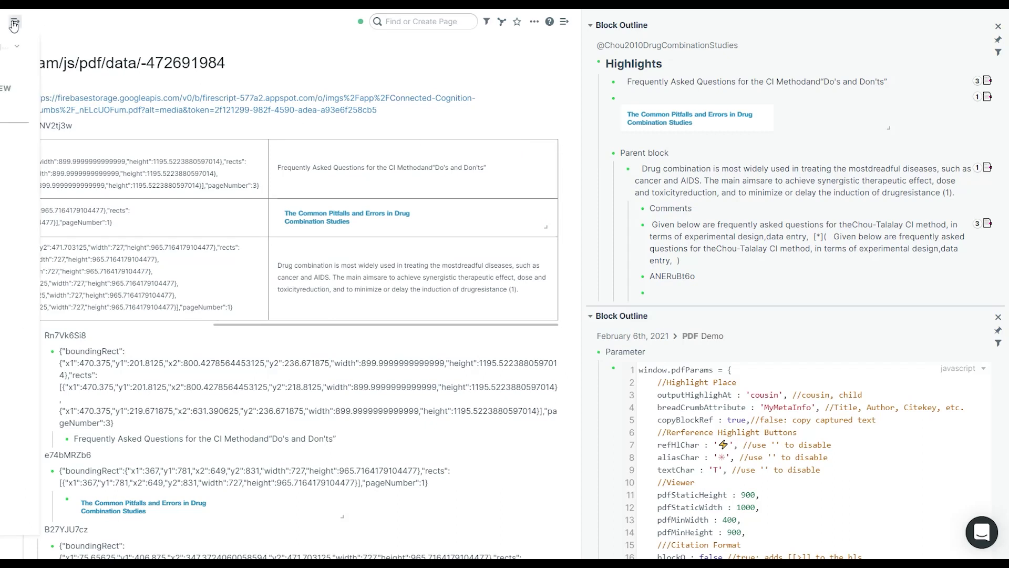
mouse_move(15, 21)
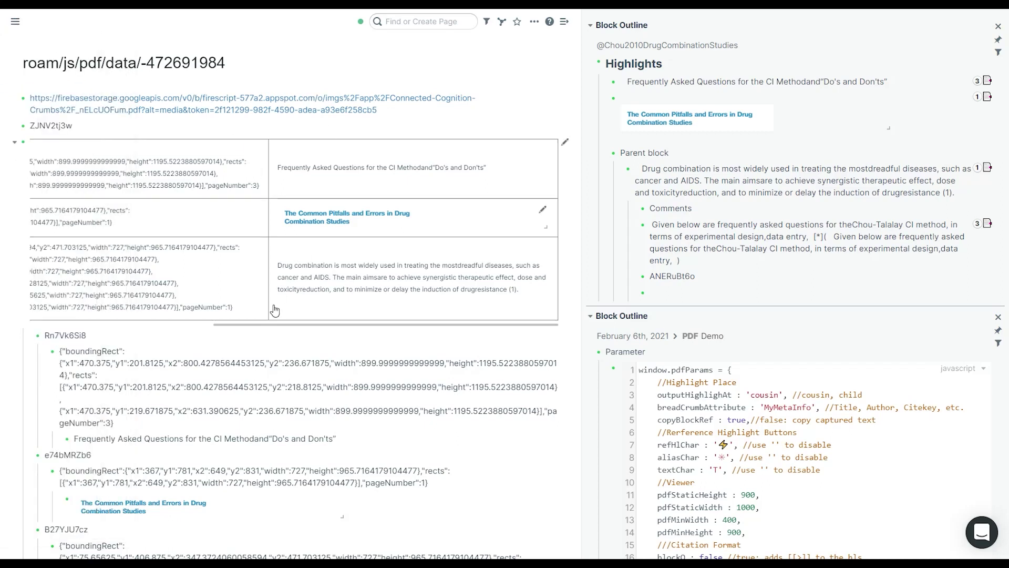
left_click_drag(268, 329, 85, 330)
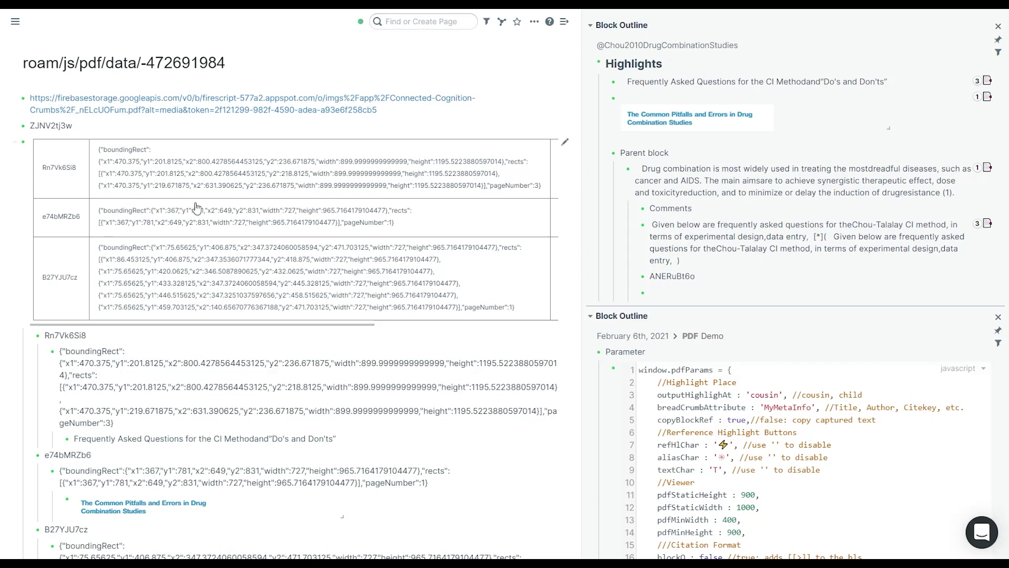
left_click(535, 22)
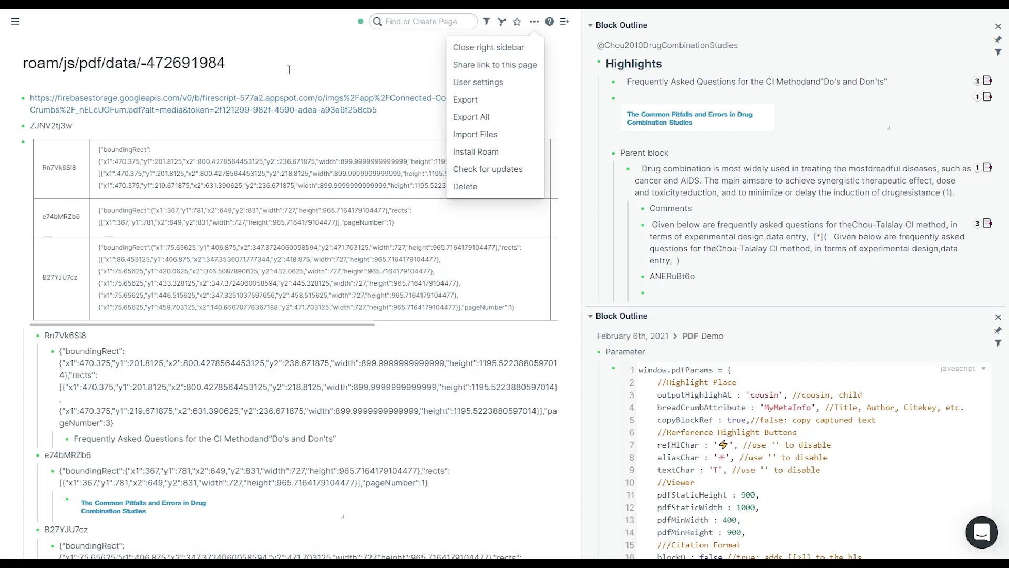
left_click(330, 58)
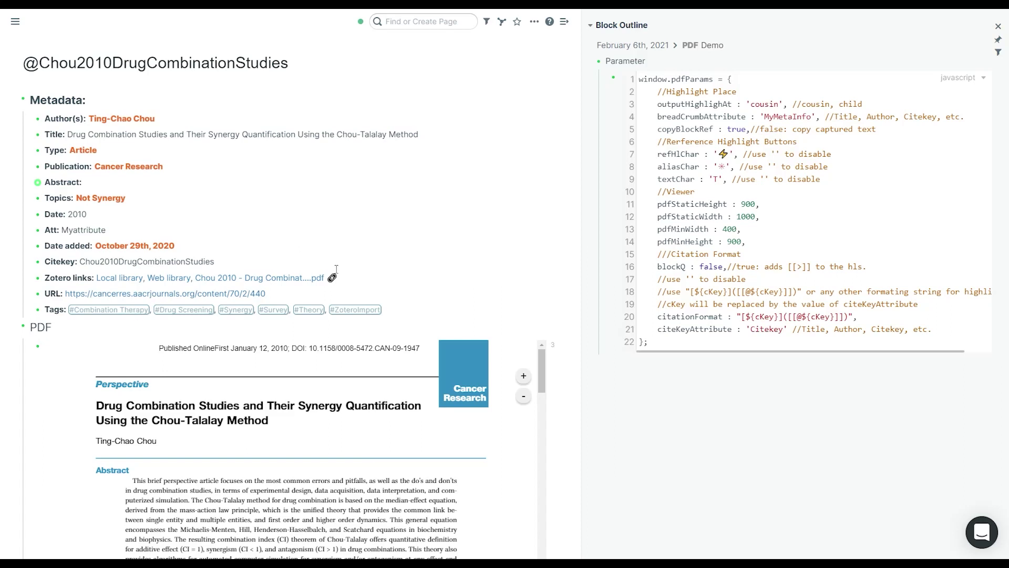
Set breadCrumbAttribute to 'Title' in the Parameter code, and select the title of the open article page
double_click(703, 116)
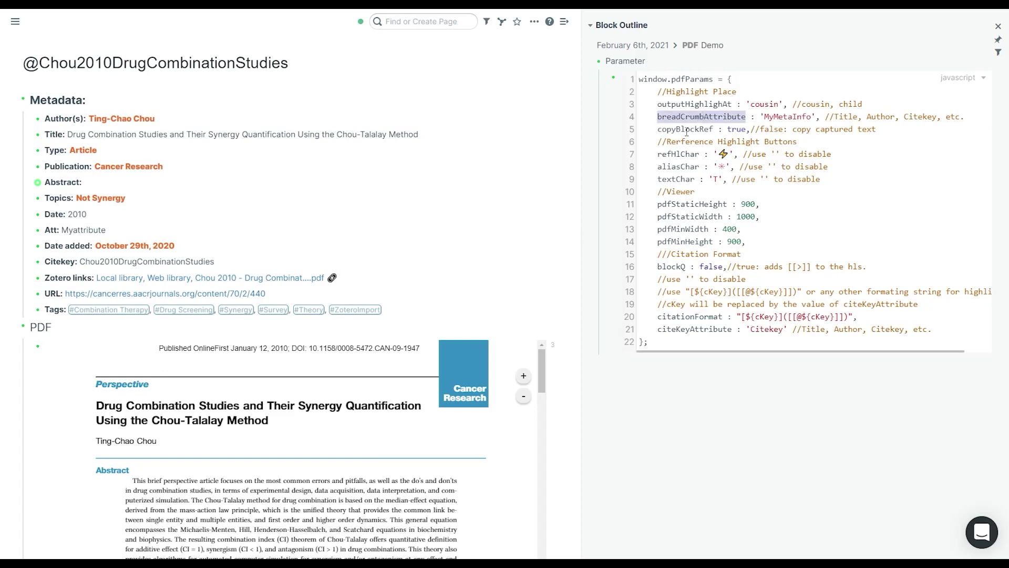
double_click(791, 117)
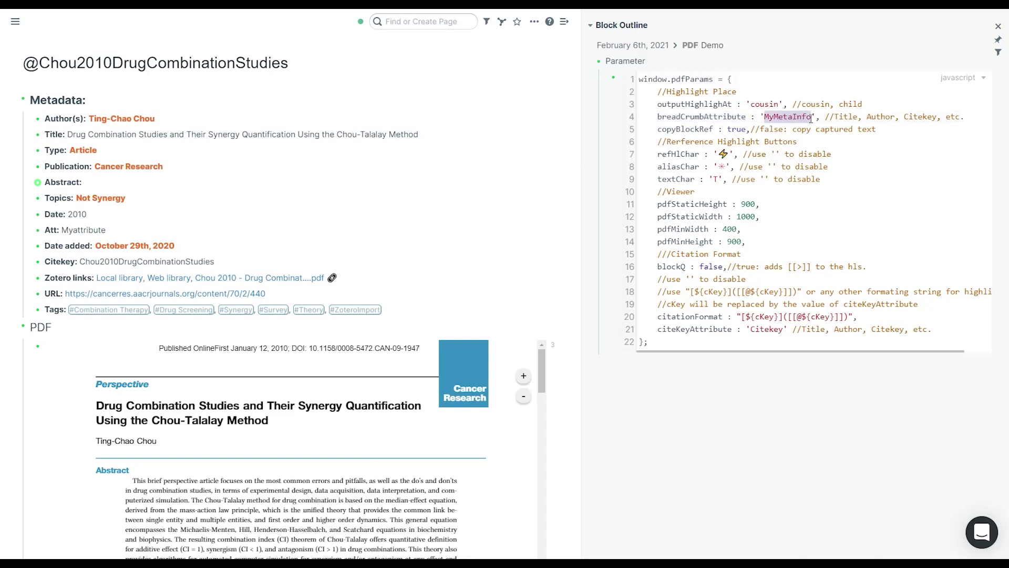
type("Title")
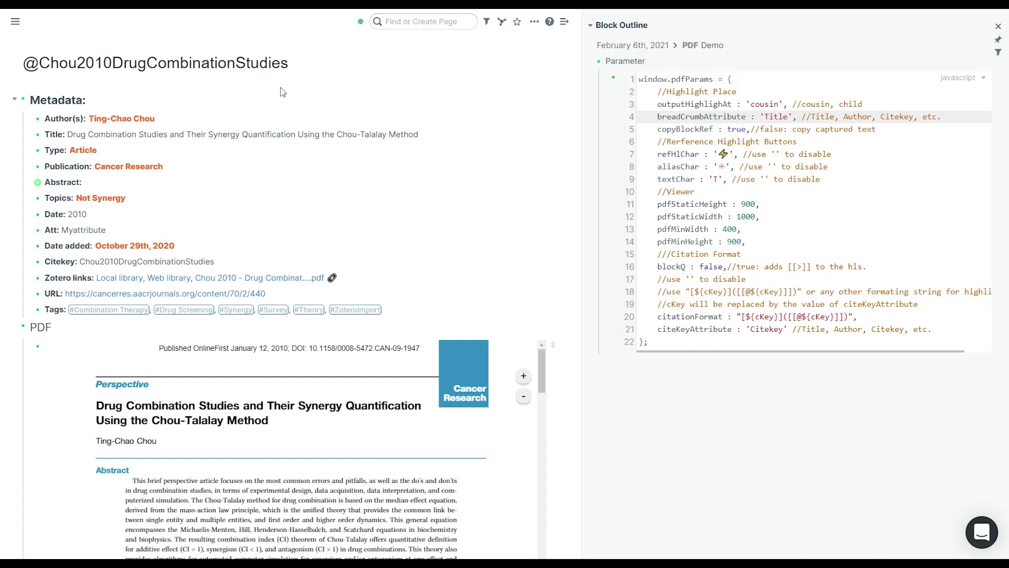
left_click(213, 61)
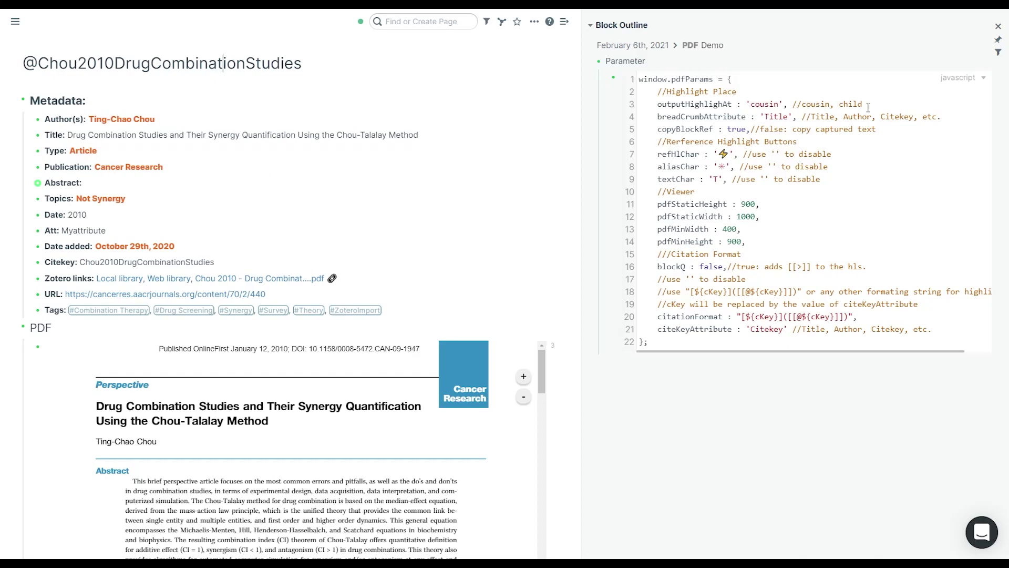
triple_click(99, 59)
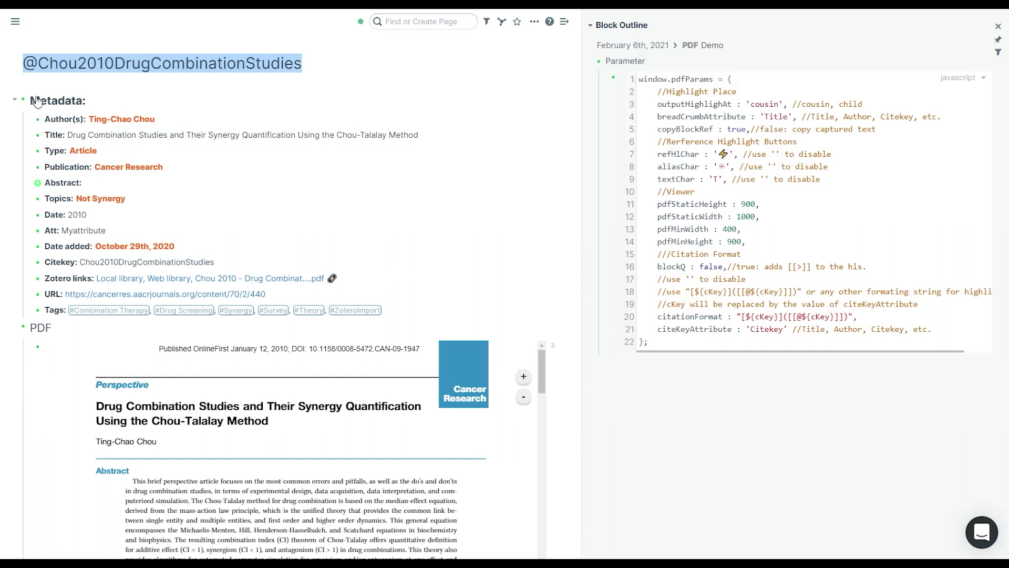
Select the breadCrumbAttribute value in the Parameter code and the text of the matching Title attribute under Metadata
double_click(779, 116)
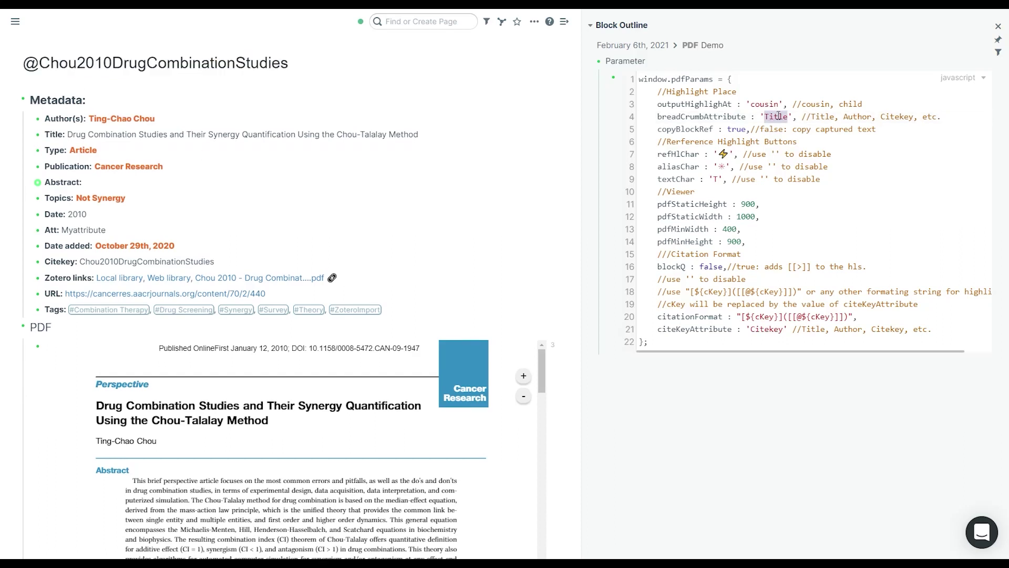
left_click(78, 133)
left_click_drag(69, 134, 404, 161)
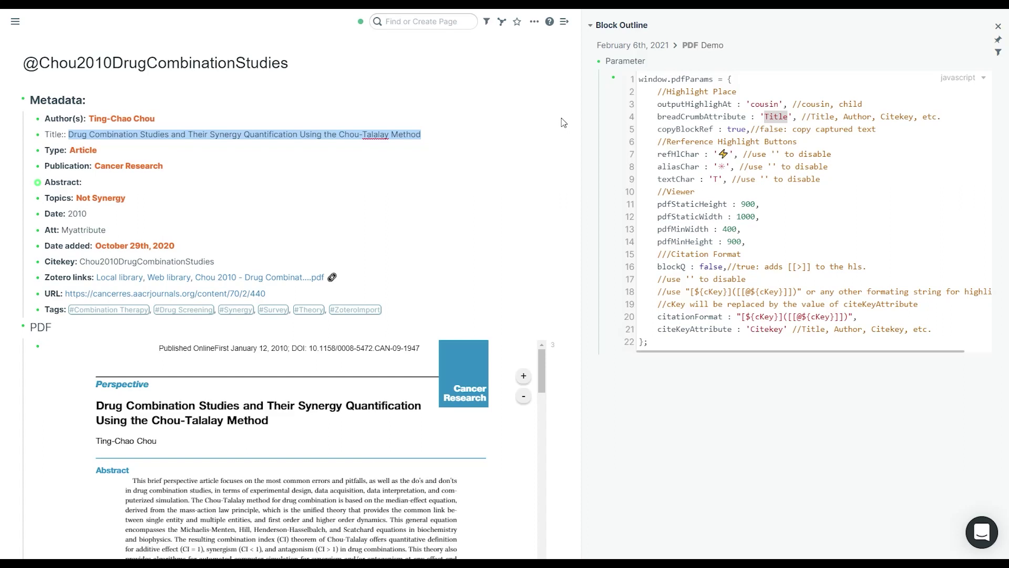
Examine the entries under Highlights below the PDF, checking the breadcrumb of the first highlight
scroll(561, 127, "down", 2)
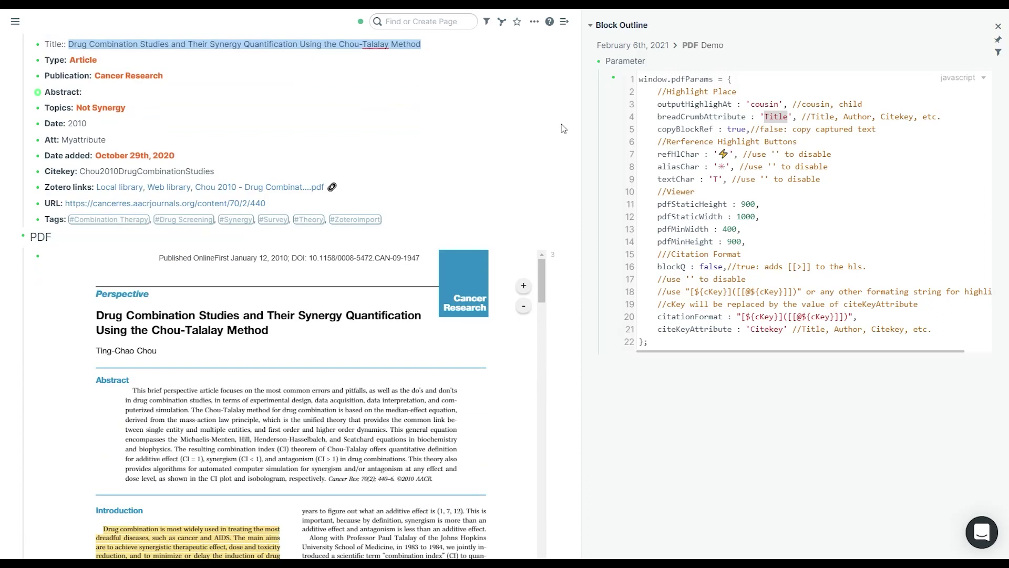
scroll(562, 127, "up", 2)
scroll(564, 127, "down", 5)
scroll(516, 251, "down", 6)
scroll(515, 251, "down", 3)
scroll(550, 129, "down", 5)
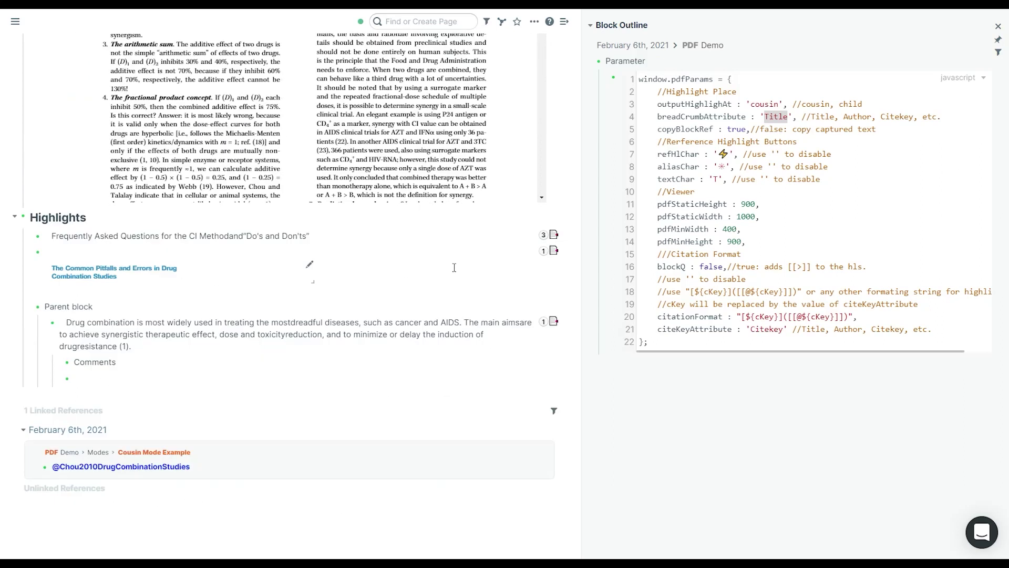
scroll(550, 128, "up", 5)
scroll(295, 315, "down", 8)
scroll(151, 417, "down", 2)
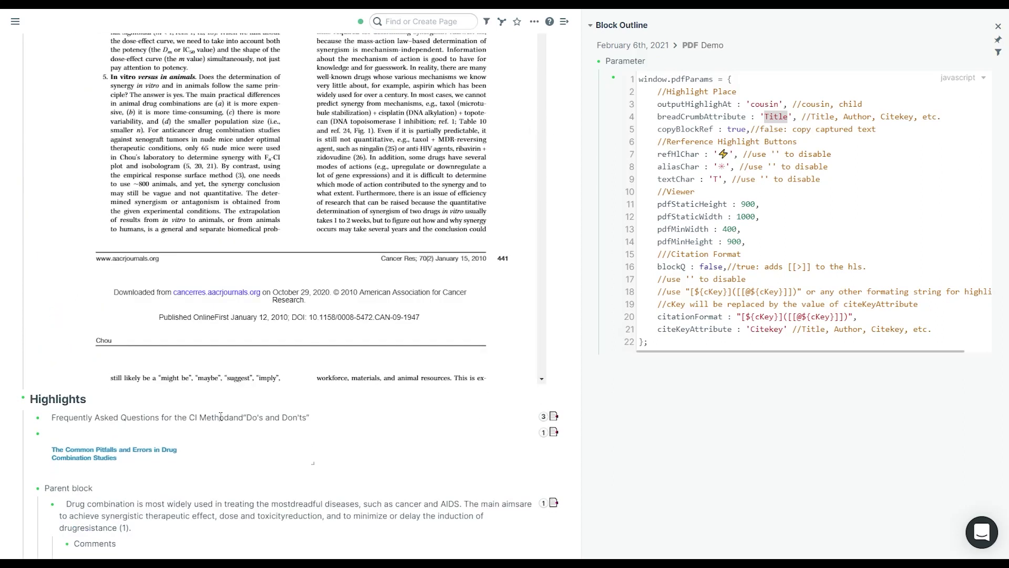
mouse_move(124, 416)
scroll(347, 413, "up", 5)
scroll(366, 413, "up", 5)
scroll(566, 199, "up", 3)
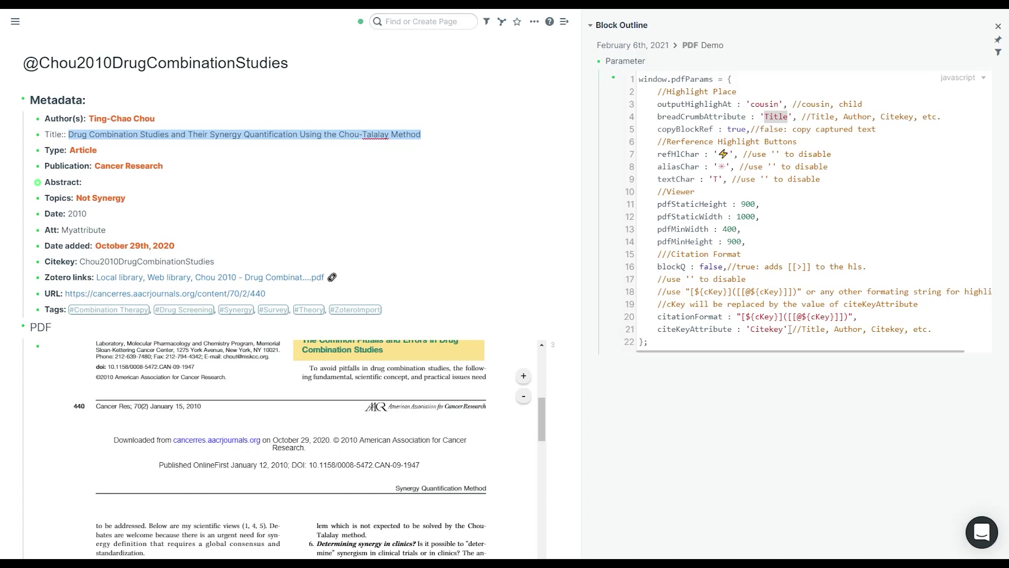
Select the Citation Format parameter lines in the code, and single out the blockQ value
left_click_drag(944, 332, 639, 267)
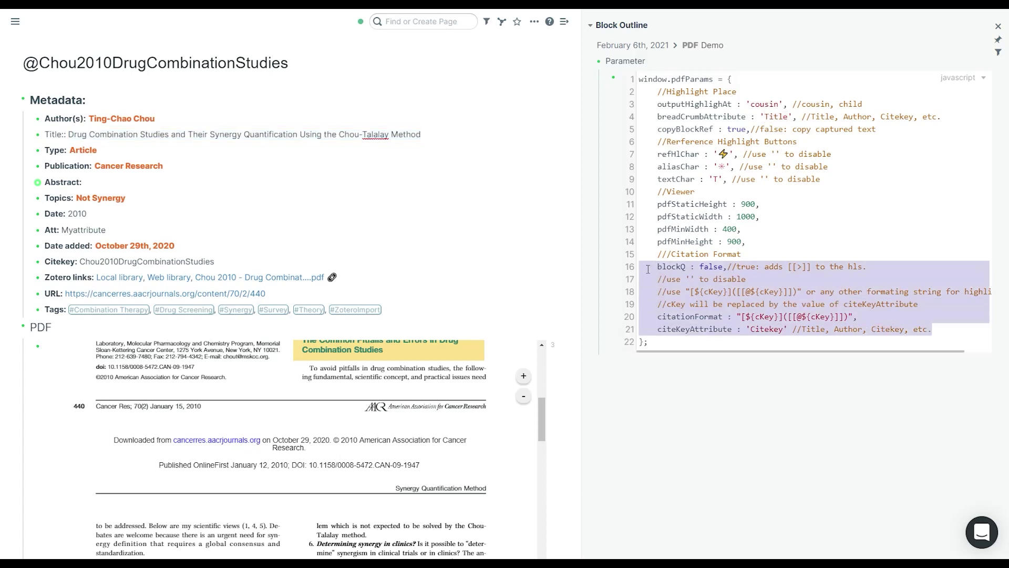
left_click(705, 268)
double_click(710, 268)
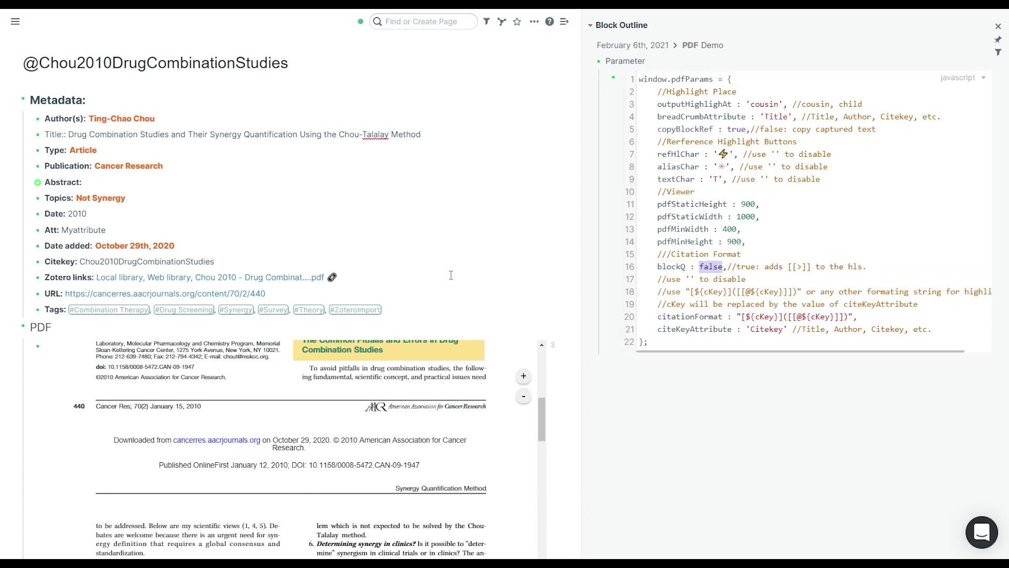
Add a block quote reading '[[>]] Highlight Text' above the PDF block, followed by an empty block
scroll(107, 286, "down", 2)
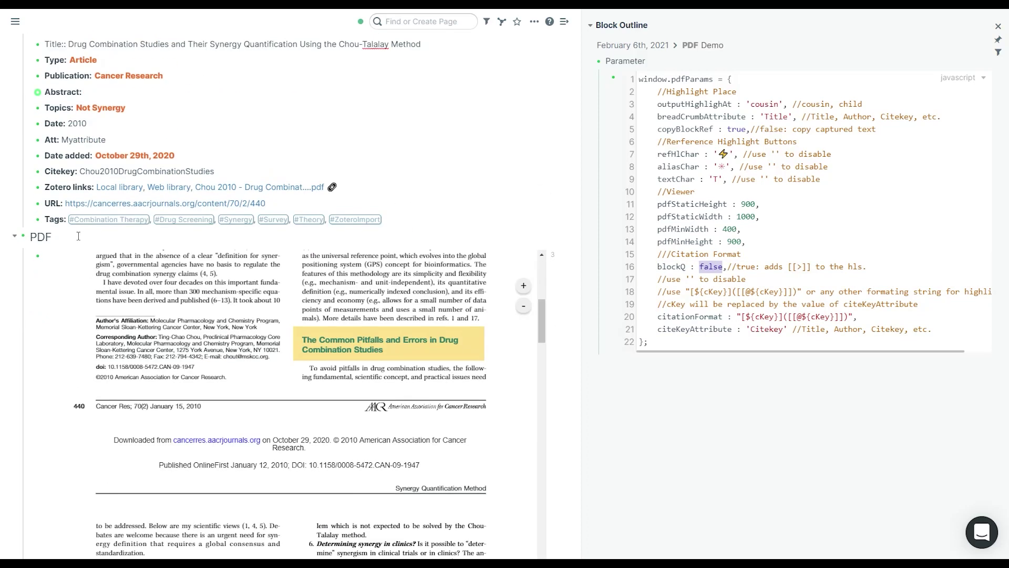
type("[[>]]")
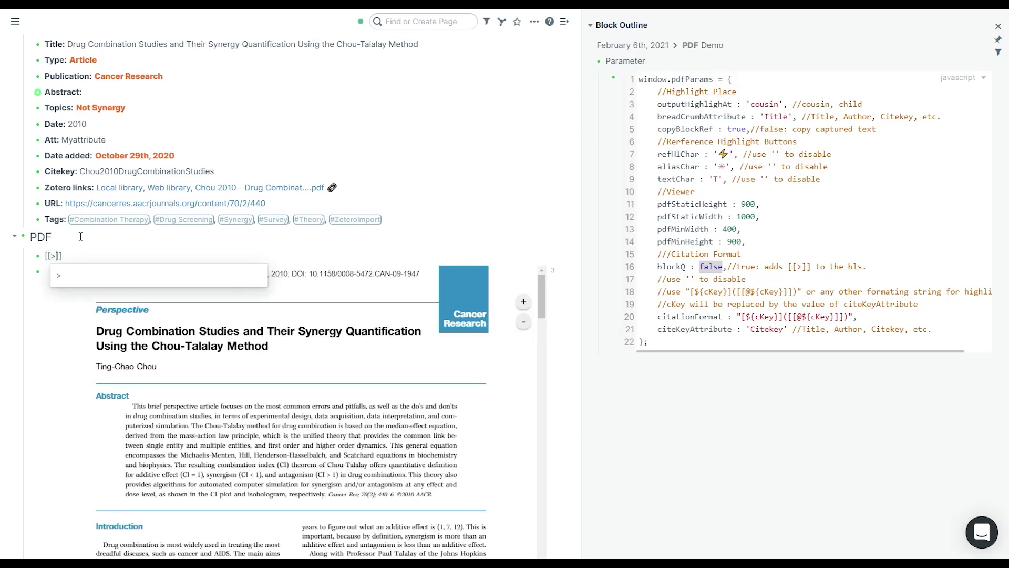
type(" Highlight Text")
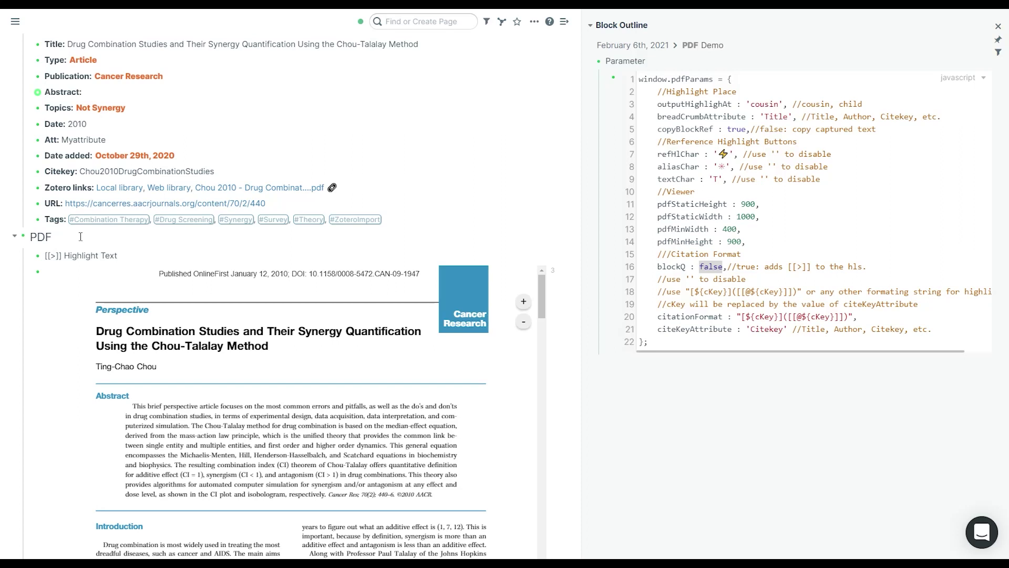
key("shift+Right")
key("shift+Right")
key("shift+Right")
key("shift+Right")
key("shift+Right")
type(">")
key("Return")
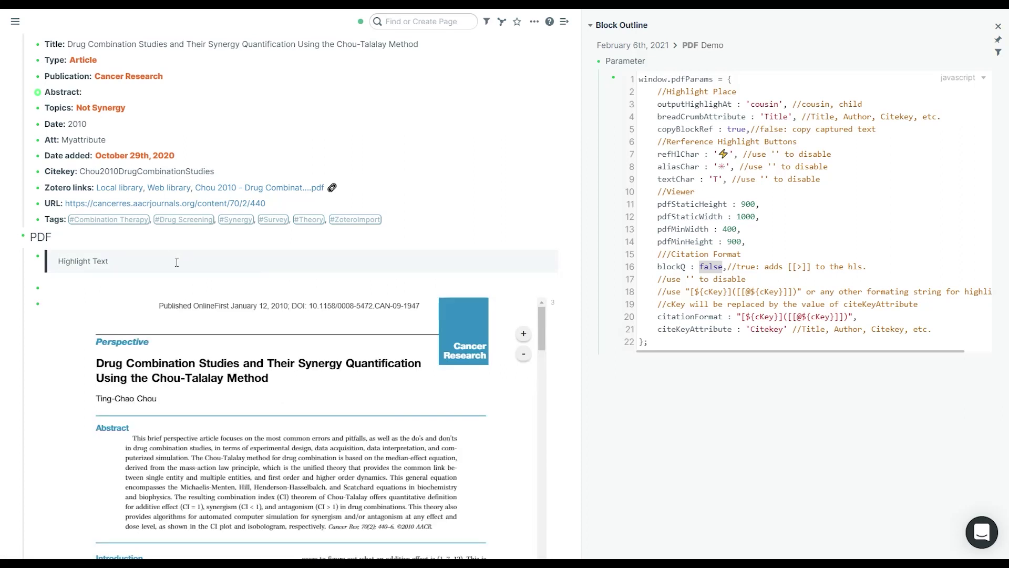
Compare the citationFormat and citeKeyAttribute parameters with the page's Citekey attribute and its title
double_click(684, 316)
double_click(721, 330)
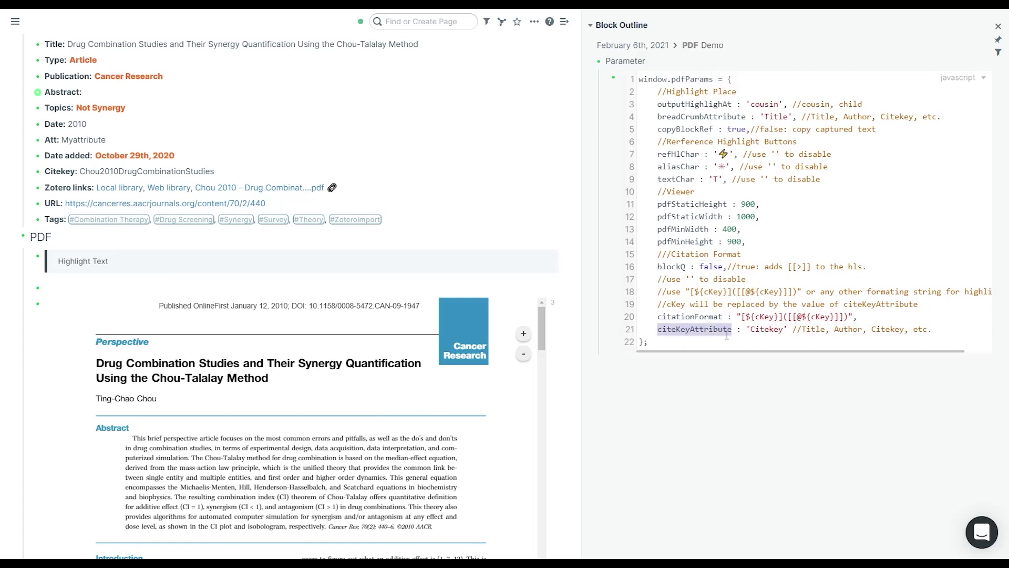
double_click(765, 328)
scroll(566, 282, "up", 2)
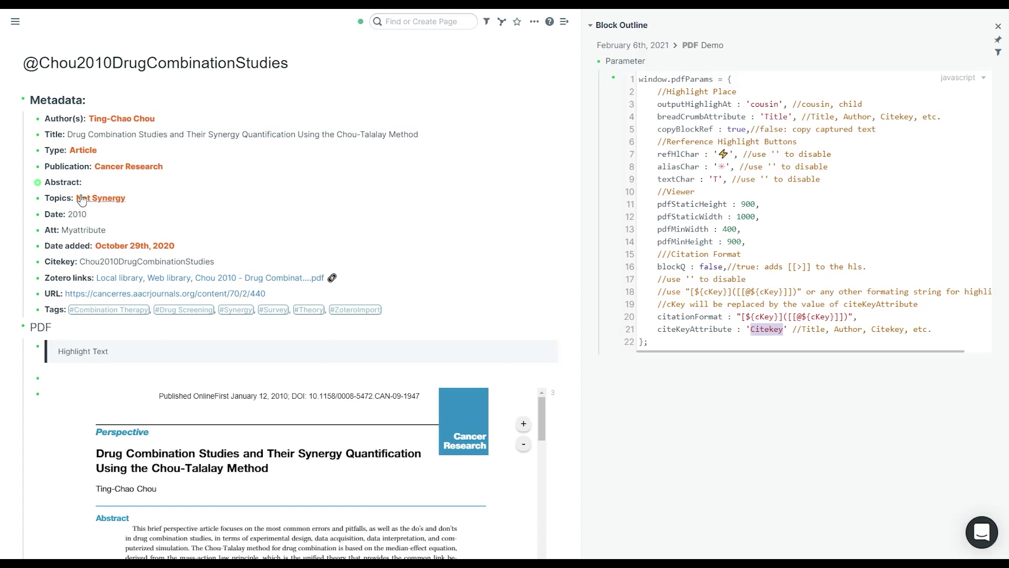
left_click(100, 259)
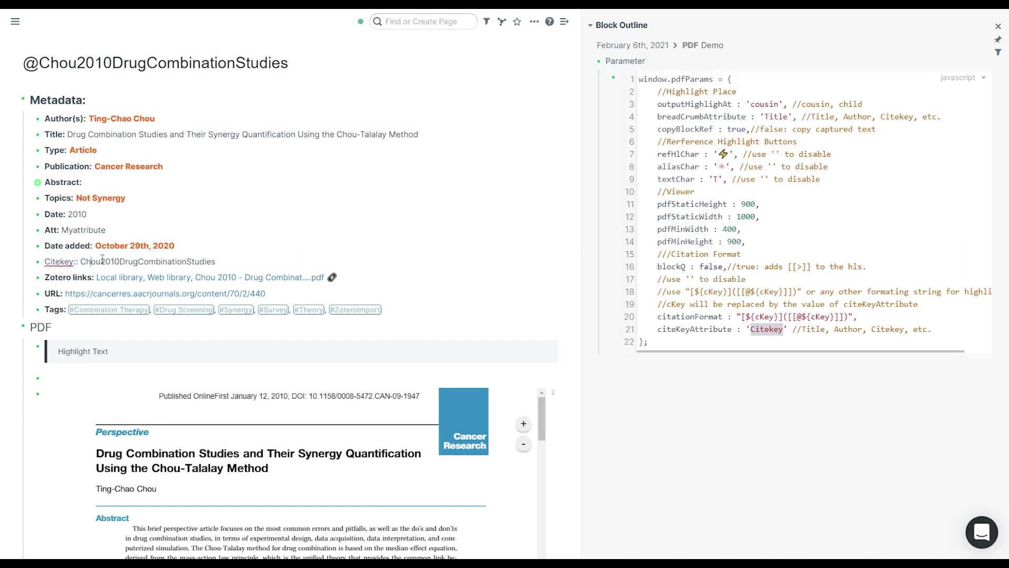
double_click(152, 263)
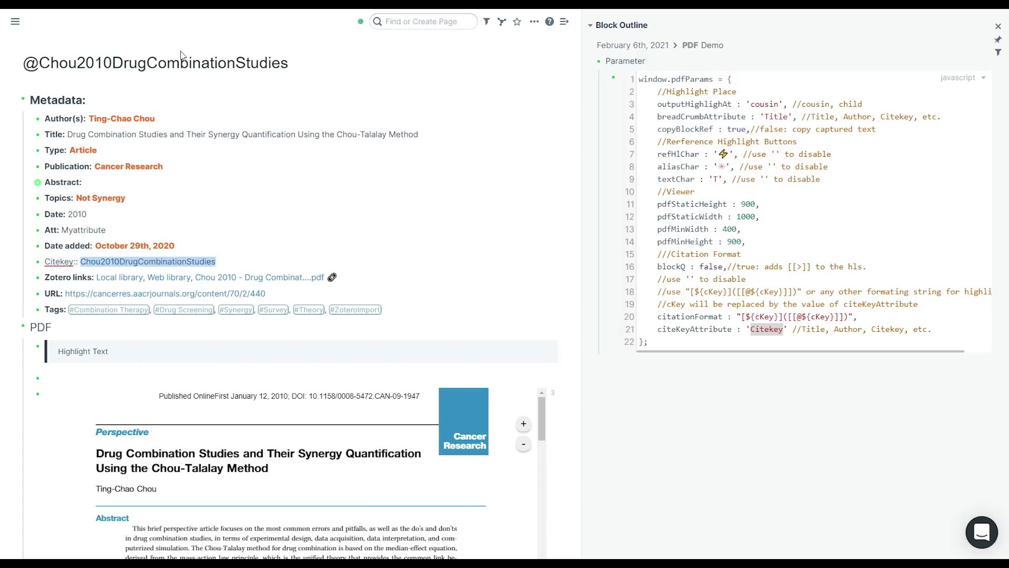
double_click(89, 61)
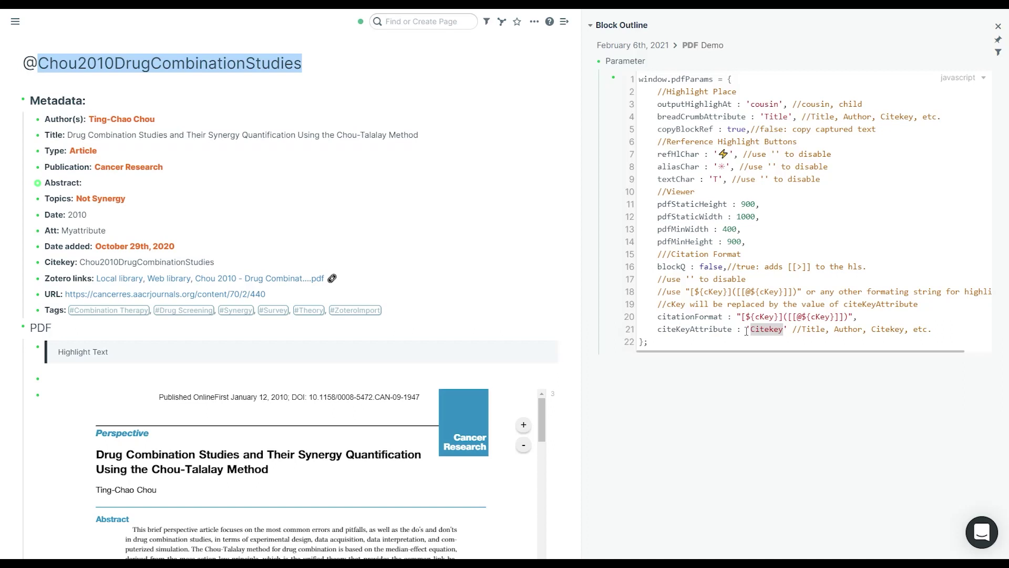
Compare the citationFormat string and its cKey placeholder with the Citekey value under Metadata
left_click(703, 329)
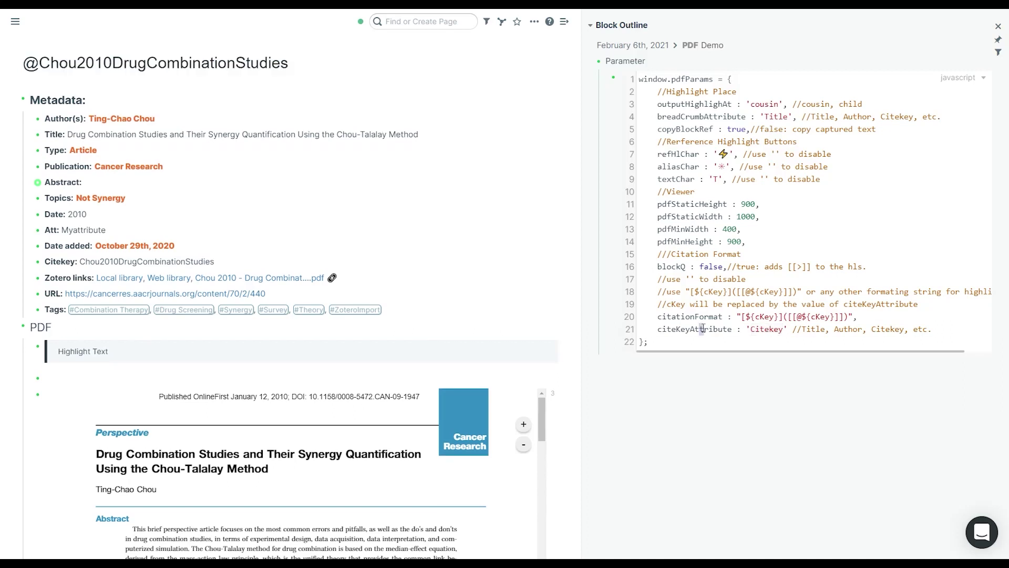
double_click(93, 262)
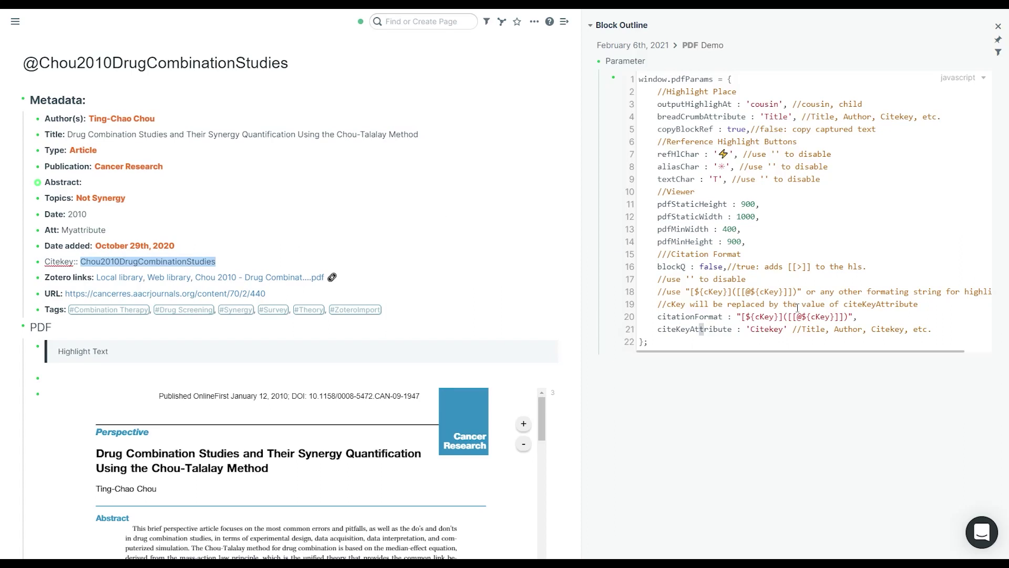
left_click_drag(742, 316, 847, 316)
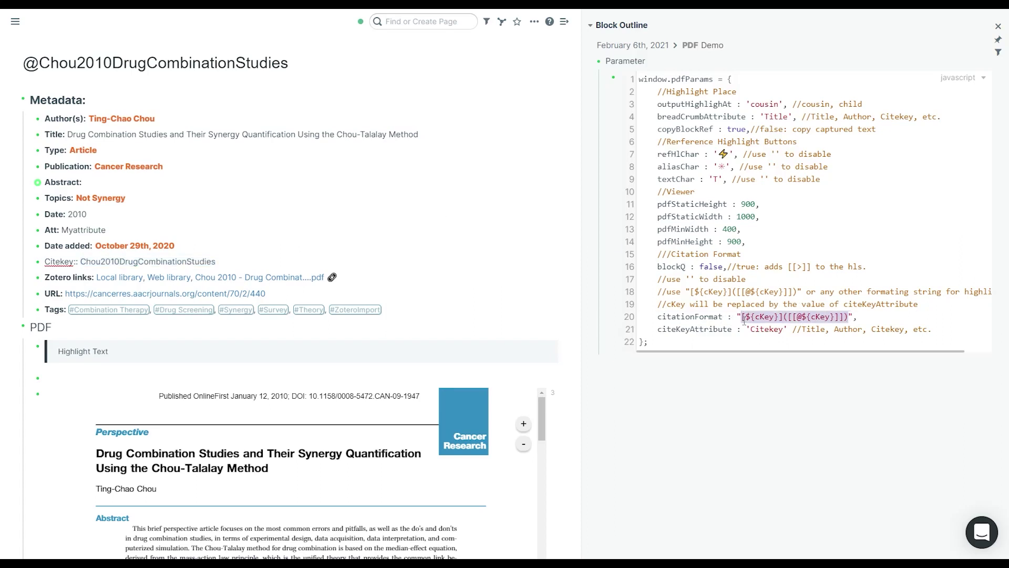
double_click(773, 317)
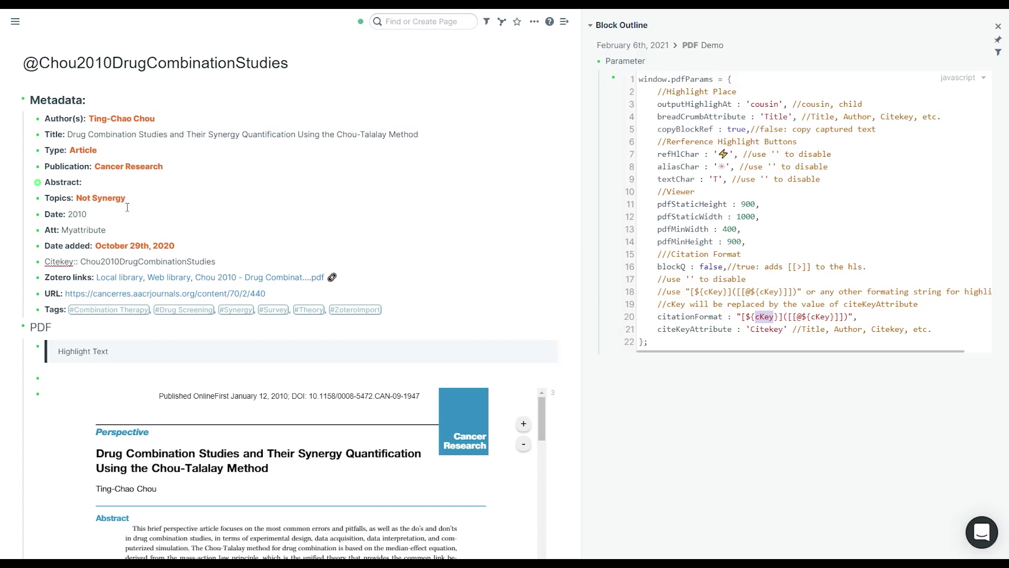
double_click(109, 262)
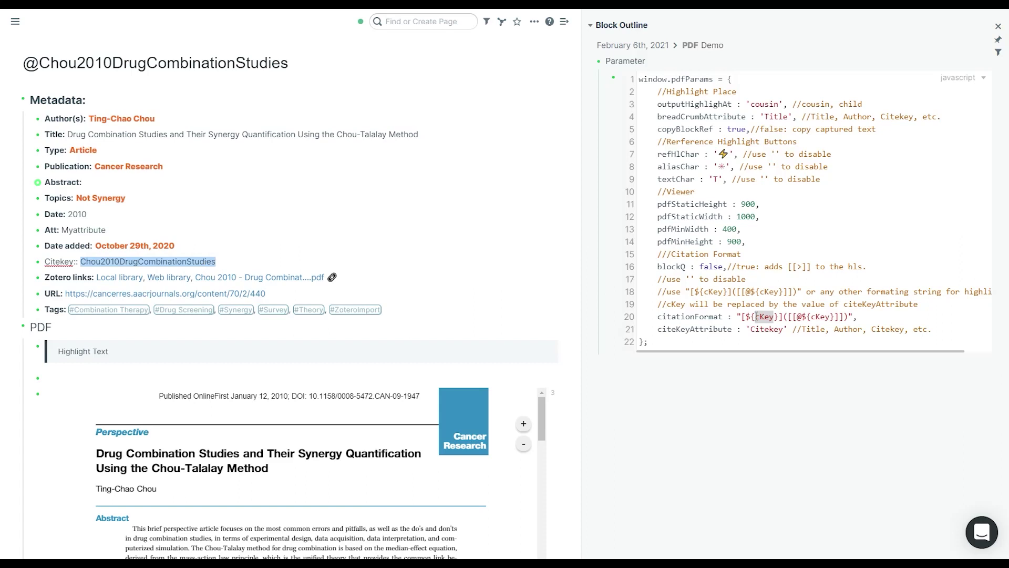
Copy the citation pattern [${cKey}]([[@${cKey}]]) from the Parameter code to the end of the 'Highlight Text' quote
left_click_drag(848, 316, 742, 316)
key("ctrl+c")
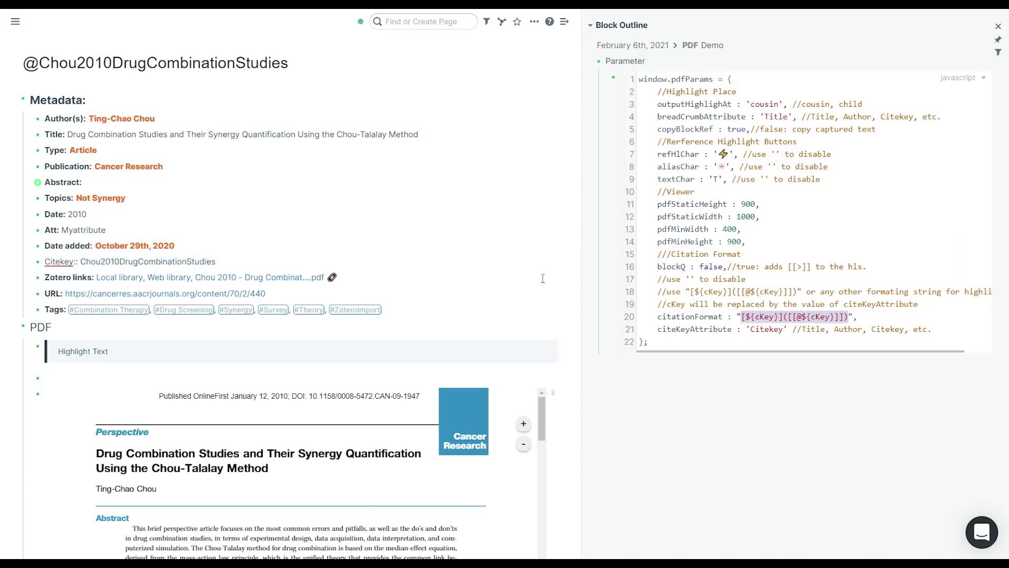
left_click(200, 351)
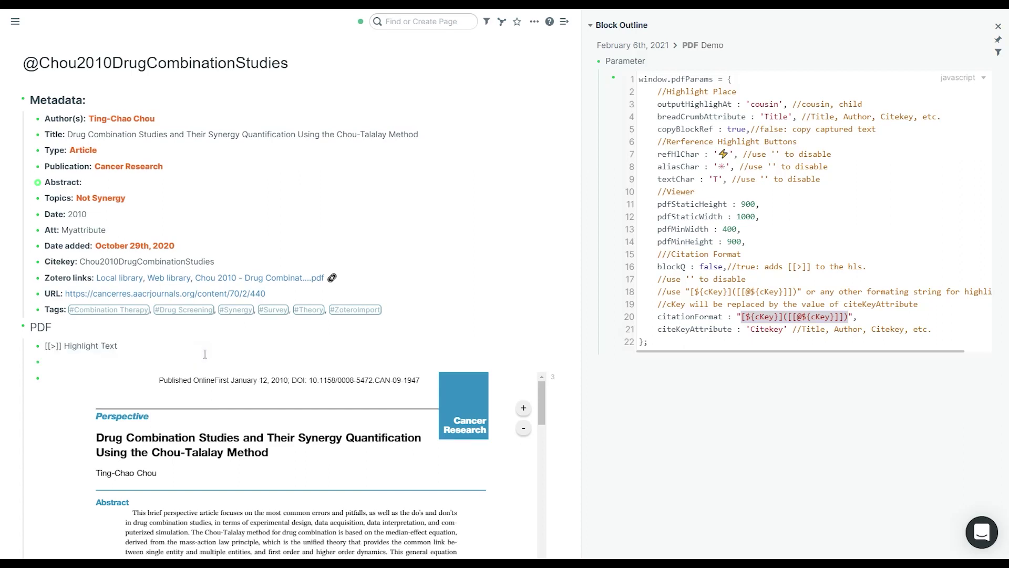
key("ctrl+v")
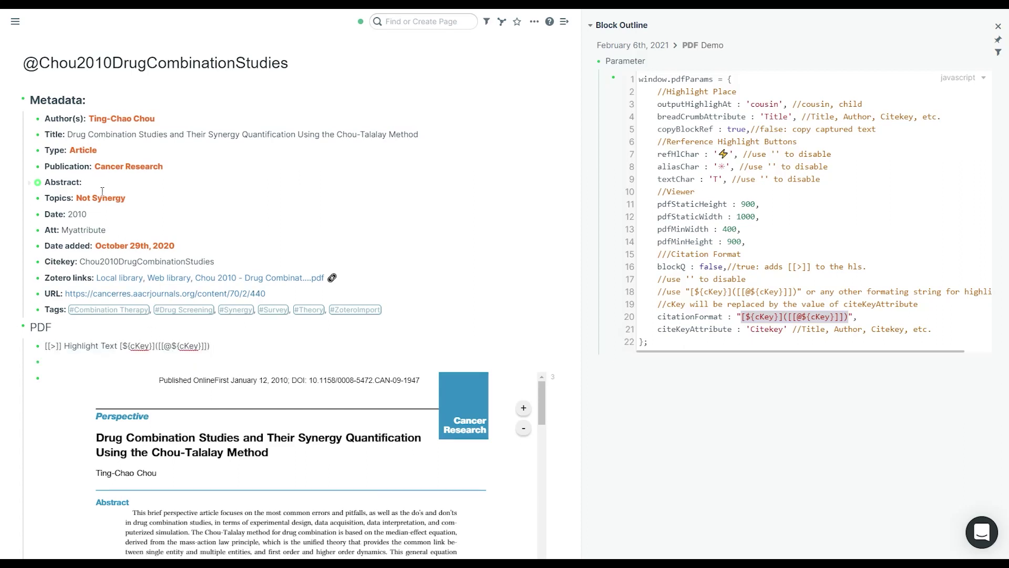
Replace the ${cKey} placeholder inside the citation's link text with the Citekey value copied from Metadata
double_click(144, 263)
key("ctrl+c")
left_click(209, 357)
double_click(142, 346)
key("BackSpace")
key("BackSpace")
key("BackSpace")
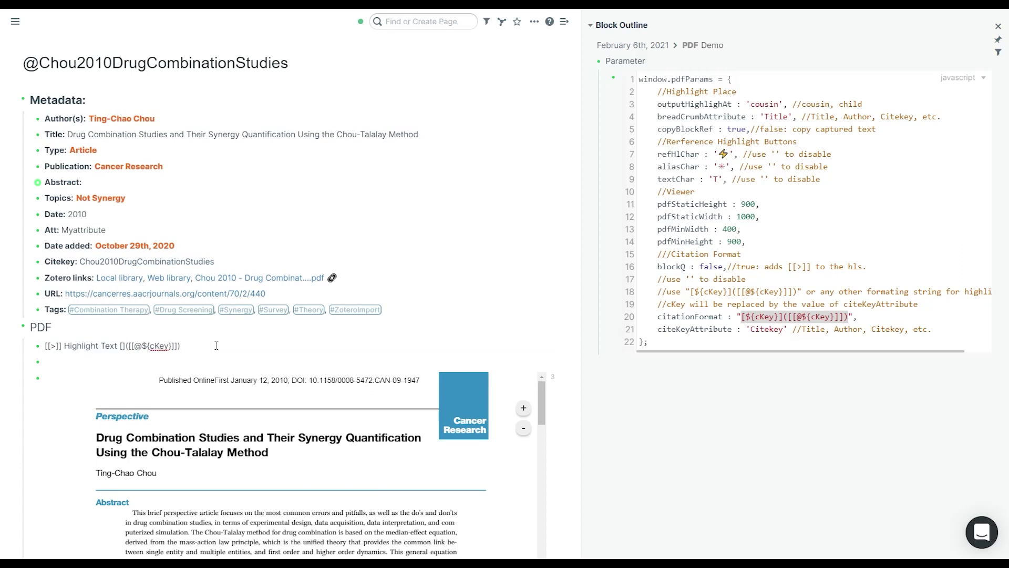
key("ctrl+v")
Replace the ${cKey} placeholder in the citation's page reference with the copied Citekey value, and preview the finished link
key("Right")
key("Right")
key("shift+Right")
key("shift+Right")
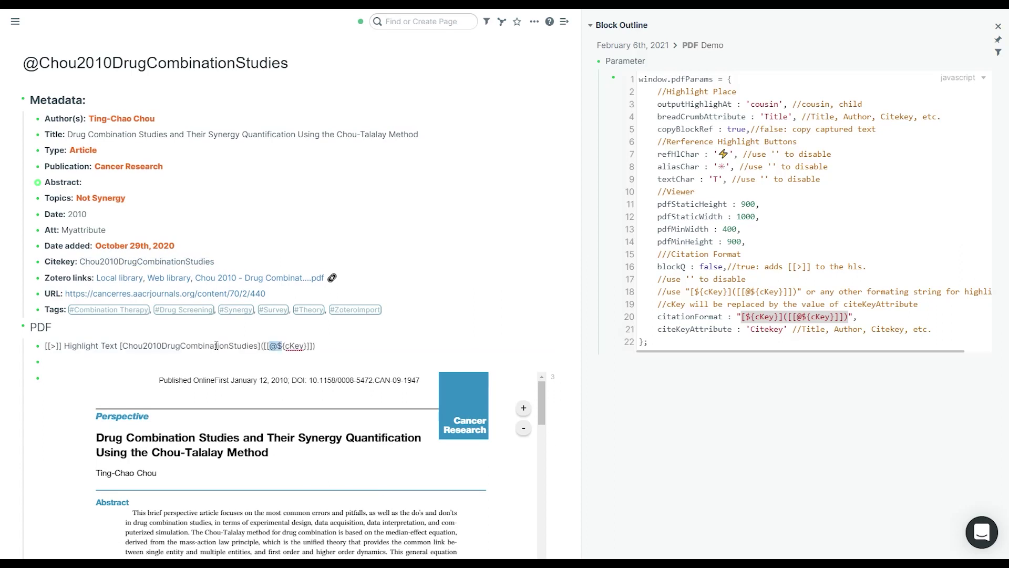
key("Left")
key("Right")
key("shift+Right")
key("shift+Right")
key("shift+Right")
key("shift+Right")
key("shift+Right")
key("shift+Right")
key("shift+Right")
key("BackSpace")
key("ctrl+v")
key("Escape")
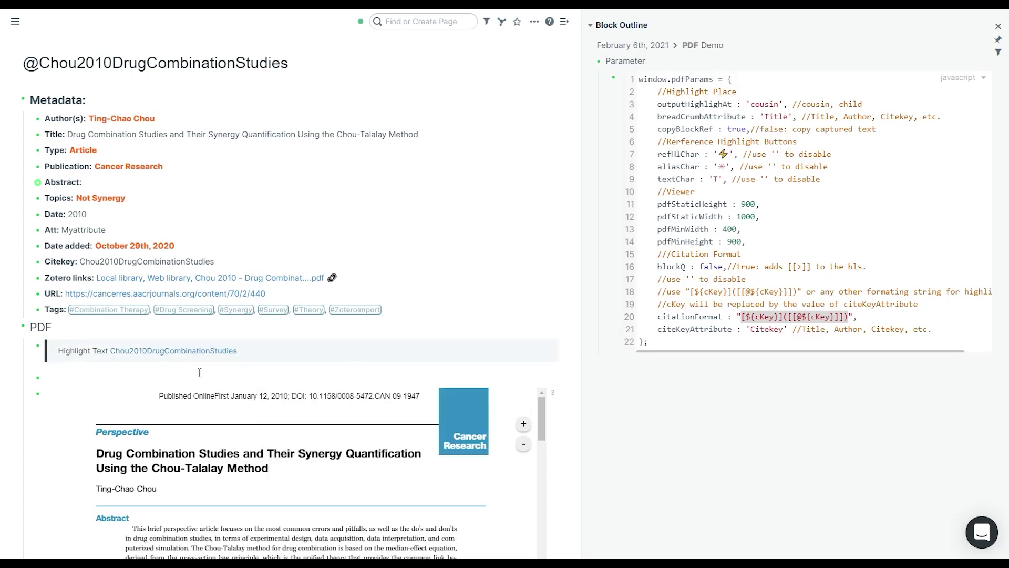
mouse_move(156, 357)
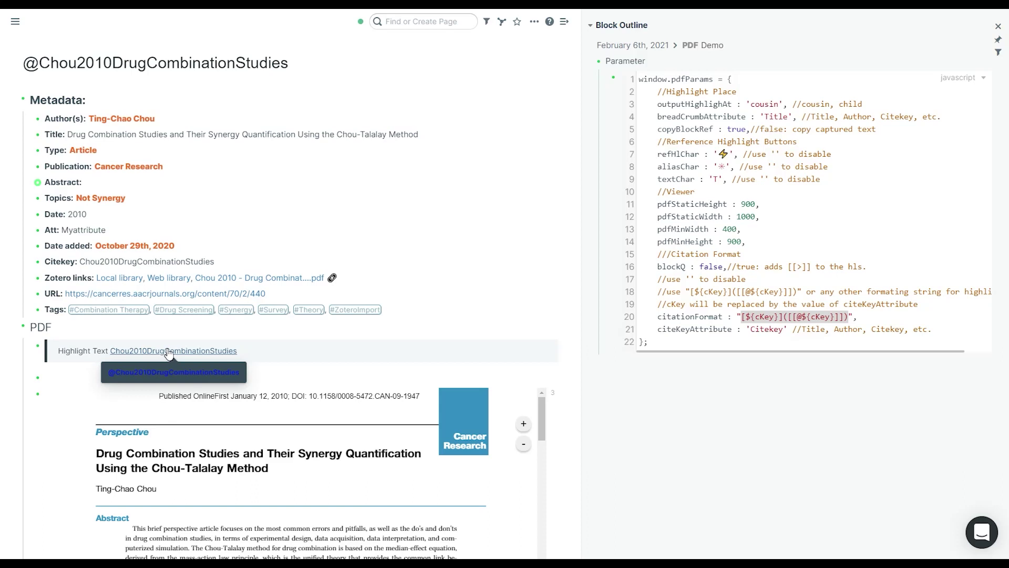
Examine the citeKeyAttribute parameter, the three reference highlight button parameters, and the empty-quotes note for disabling refHlChar
double_click(694, 329)
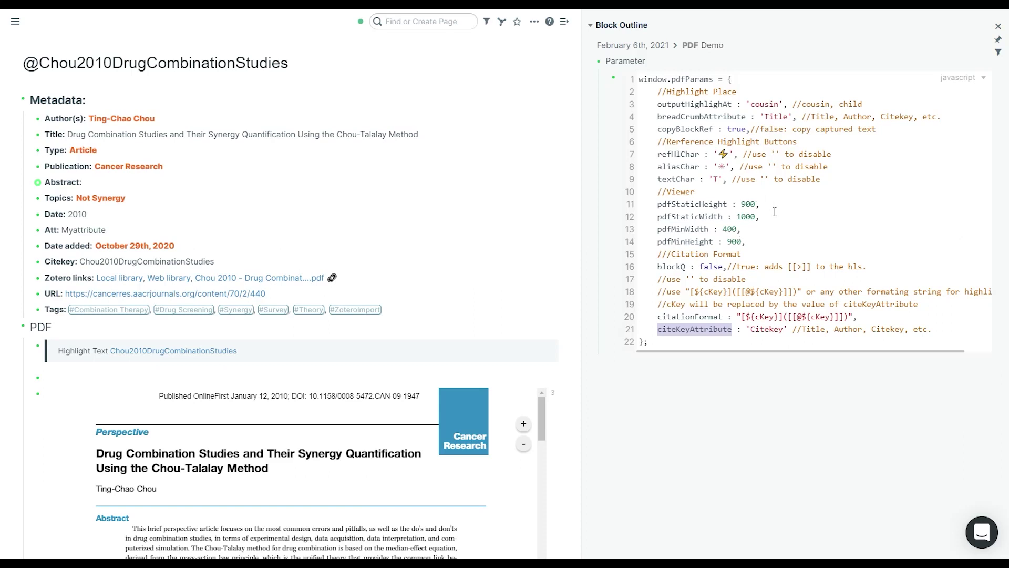
left_click_drag(658, 153, 830, 175)
left_click(772, 153)
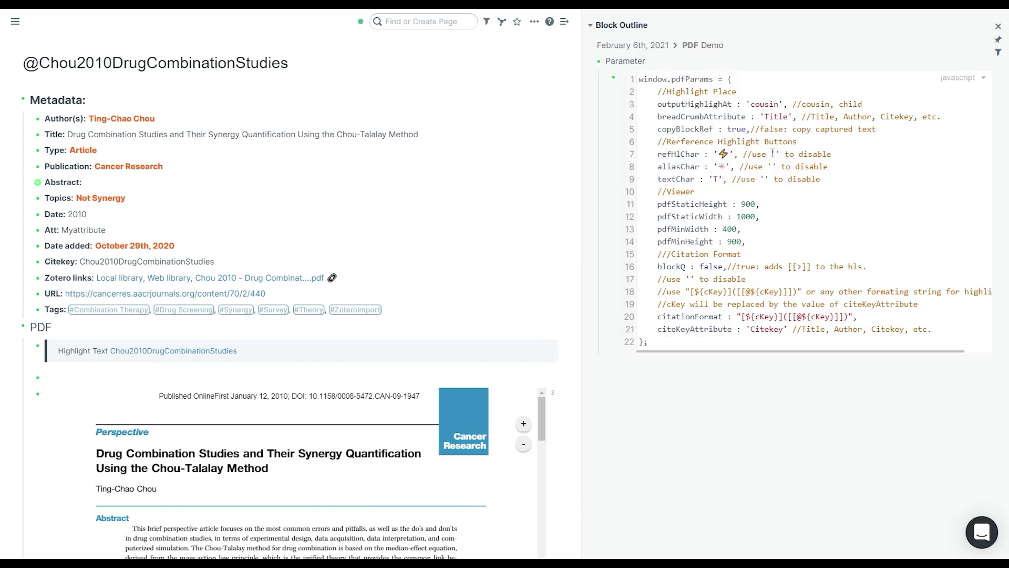
left_click_drag(771, 154, 778, 152)
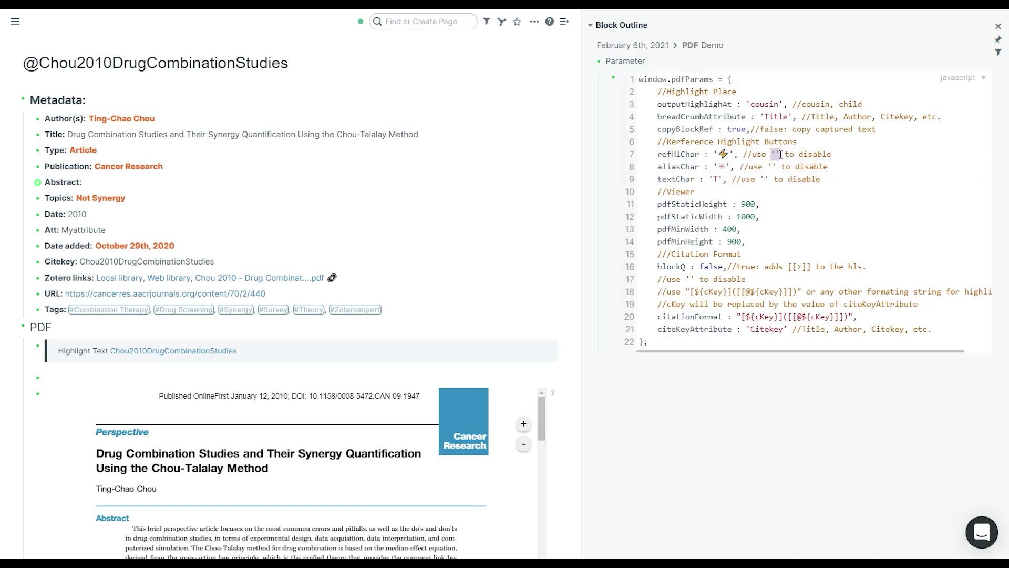